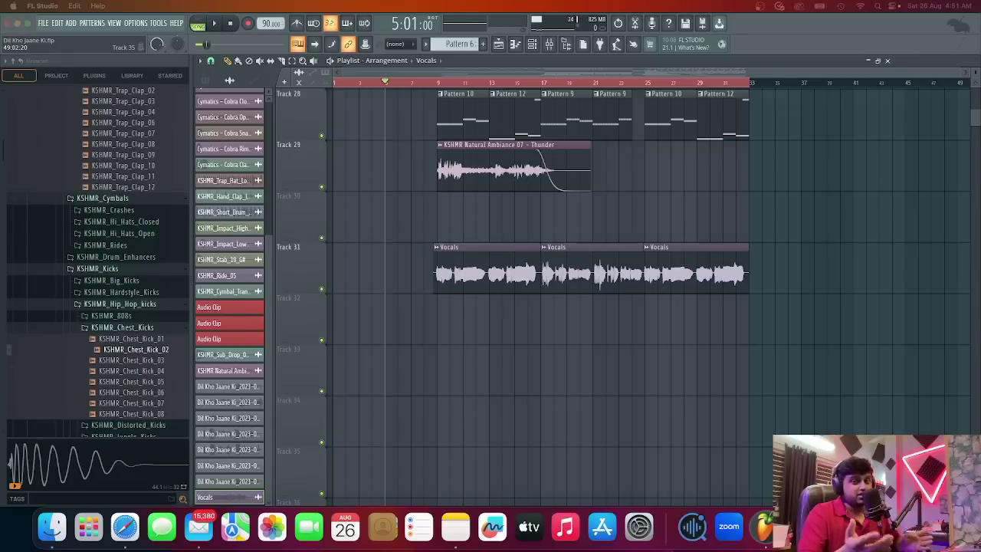
- Play the song from the beginning, reduce the playlist track height to fit more tracks, and enlarge the window to full screen
key("space")
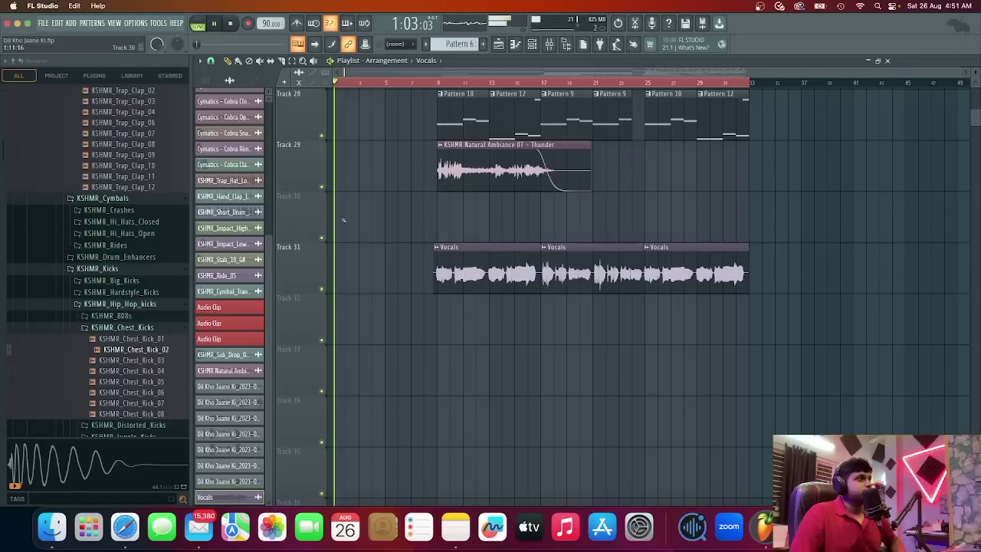
scroll(386, 219, "up", 3)
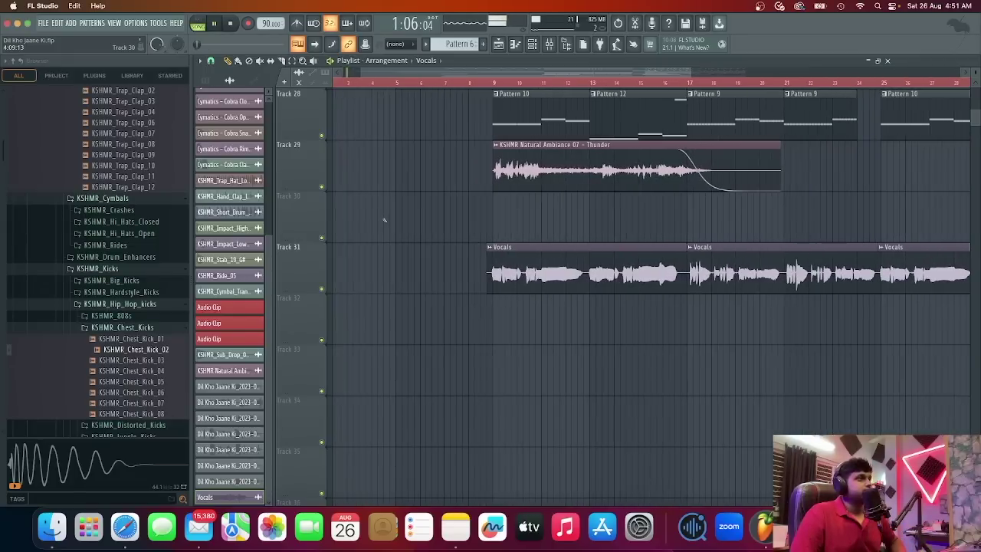
scroll(386, 222, "down", 3)
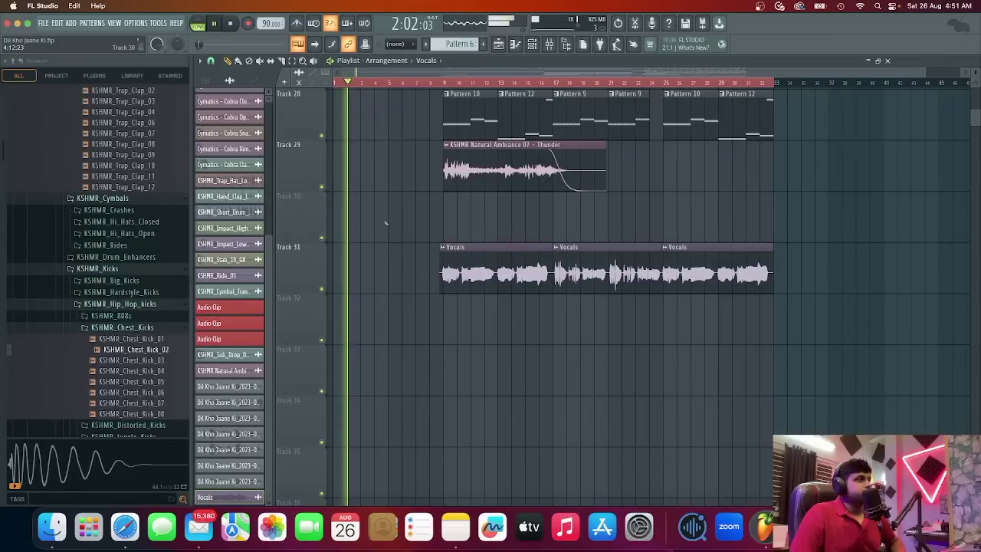
scroll(386, 222, "up", 6)
scroll(386, 222, "up", 18)
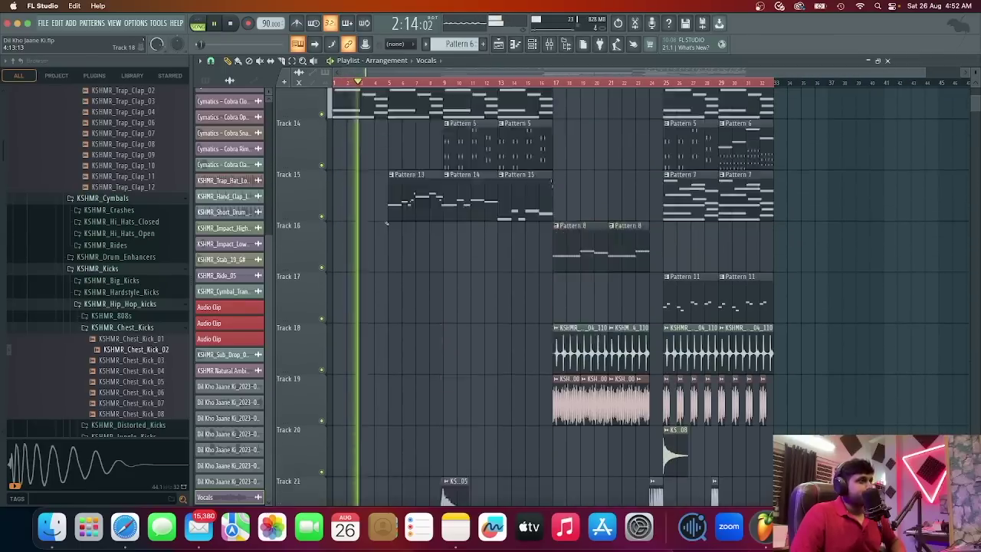
left_click_drag(974, 72, 975, 123)
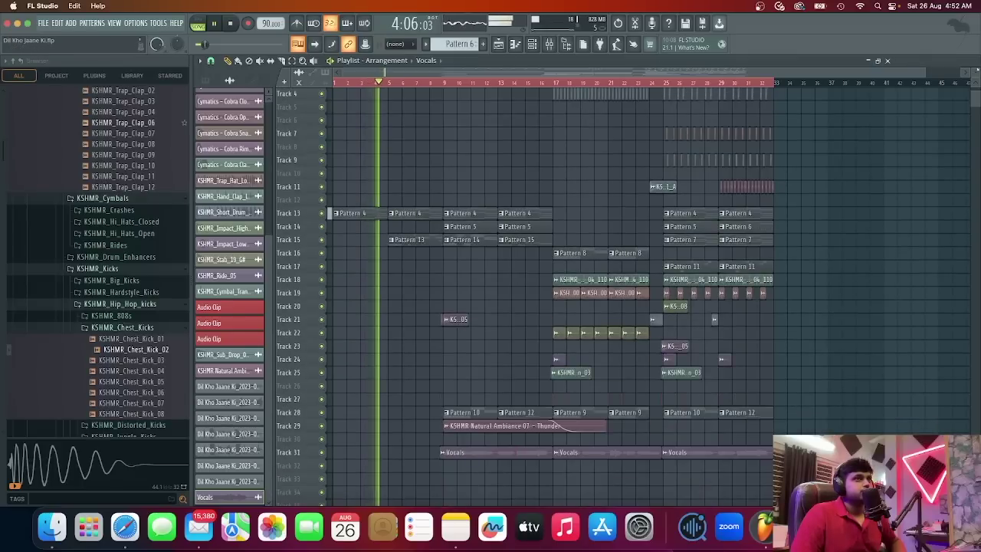
left_click_drag(975, 73, 974, 57)
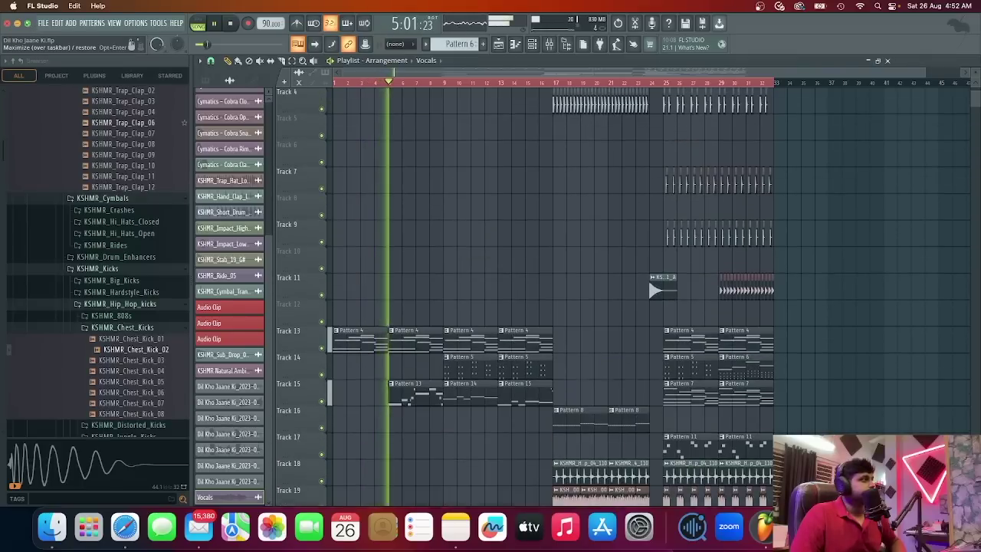
left_click(26, 23)
- Listen to the rest of the arrangement while following the Vocals clips on Track 31, and stop playback at the end
scroll(536, 184, "down", 4)
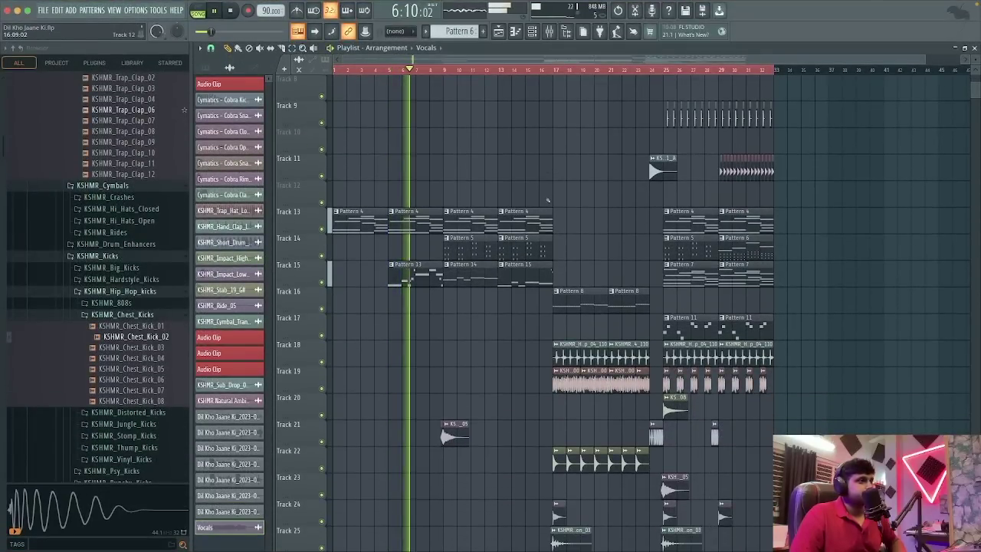
scroll(549, 202, "down", 10)
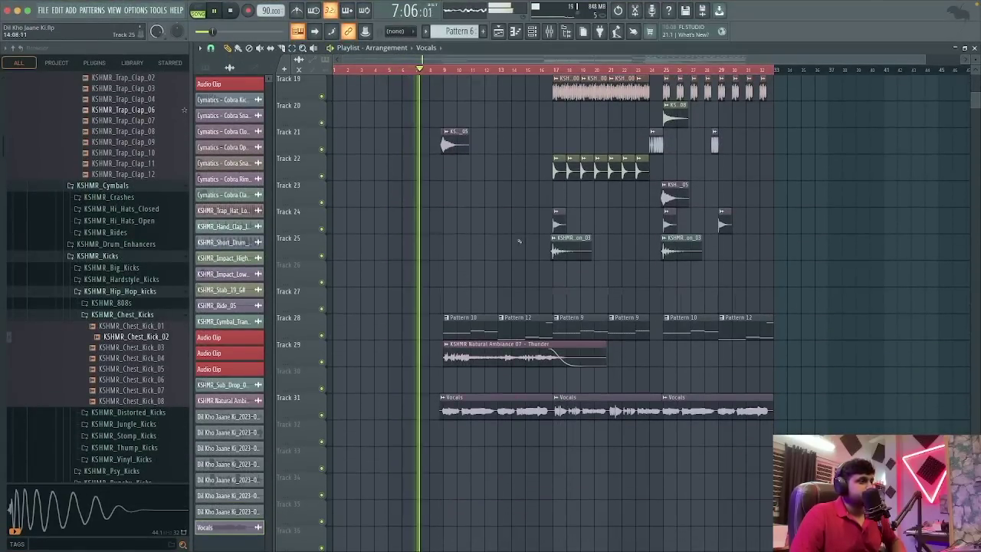
scroll(505, 245, "down", 1)
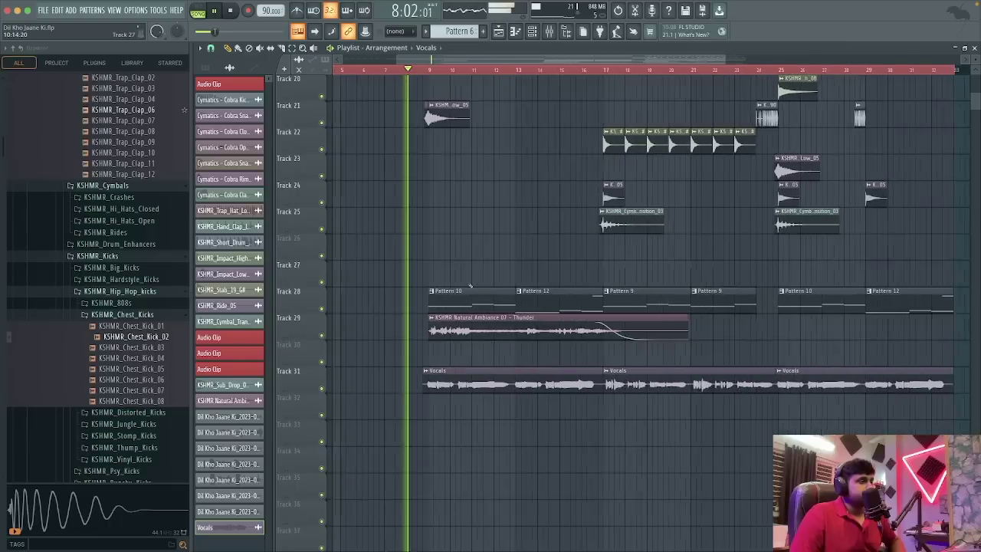
scroll(490, 261, "up", 3)
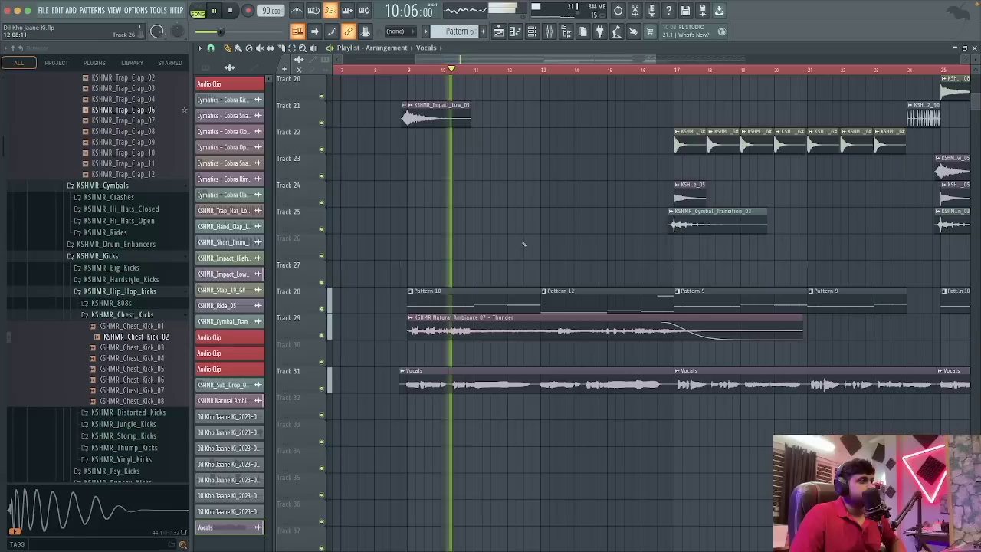
scroll(491, 245, "down", 3)
scroll(494, 244, "down", 2)
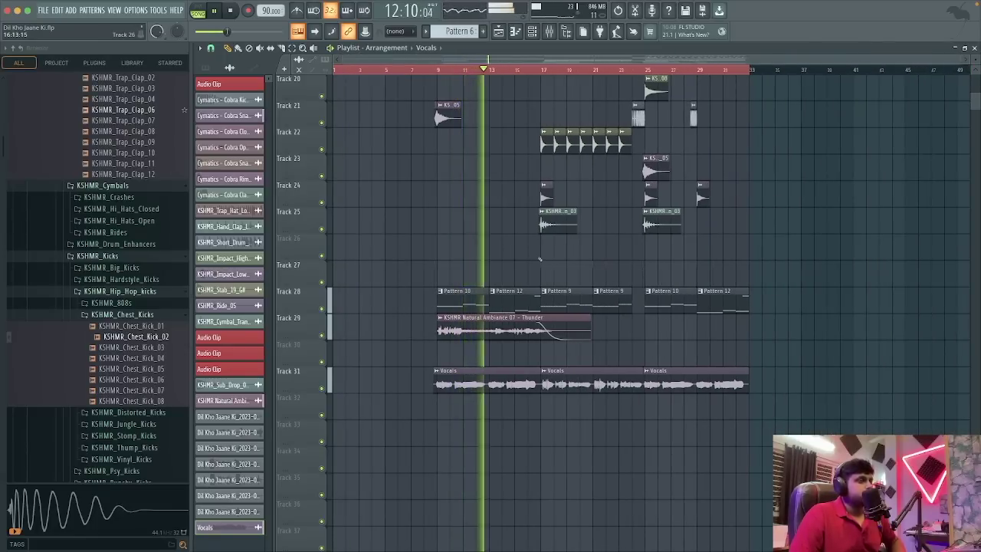
scroll(568, 272, "up", 1)
scroll(515, 257, "down", 1)
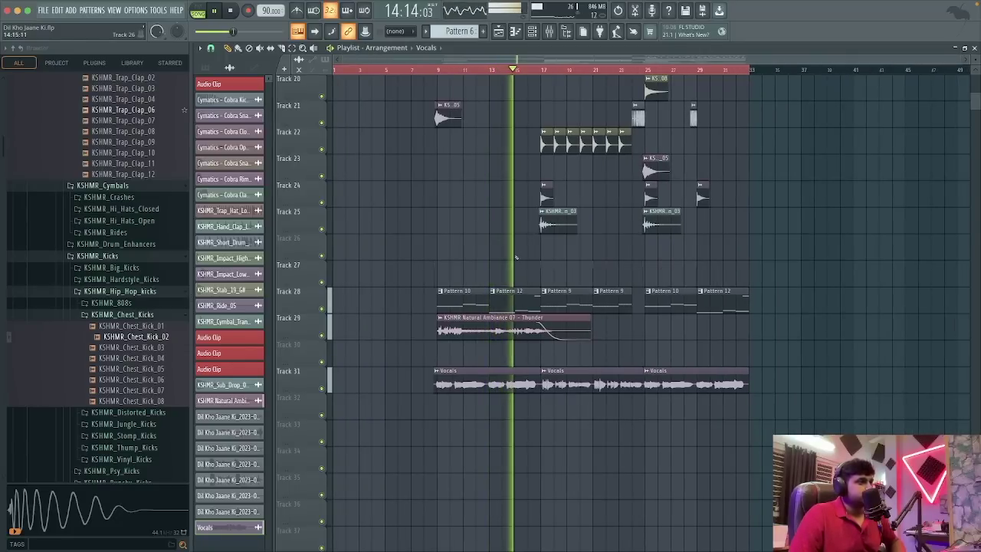
scroll(578, 283, "up", 1)
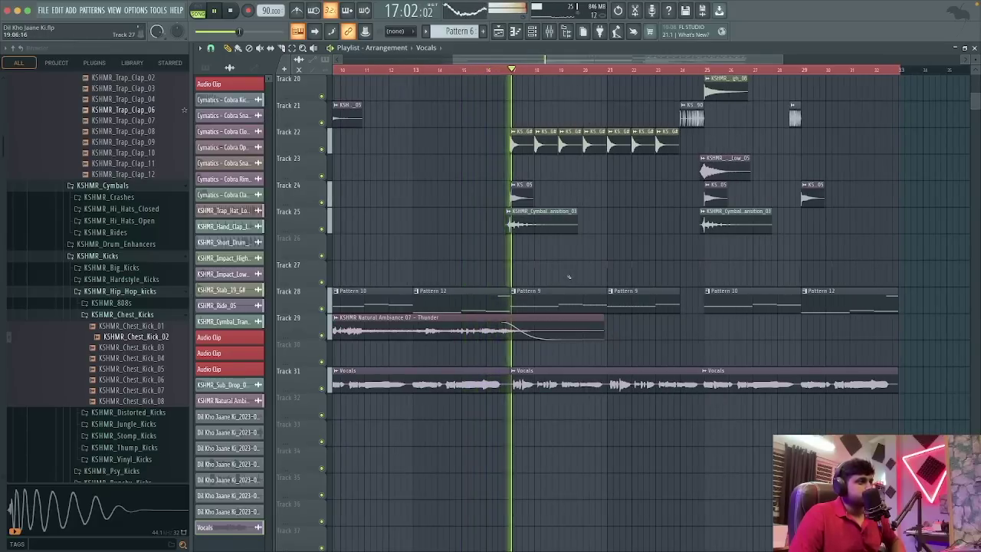
scroll(570, 278, "down", 1)
scroll(568, 276, "down", 2)
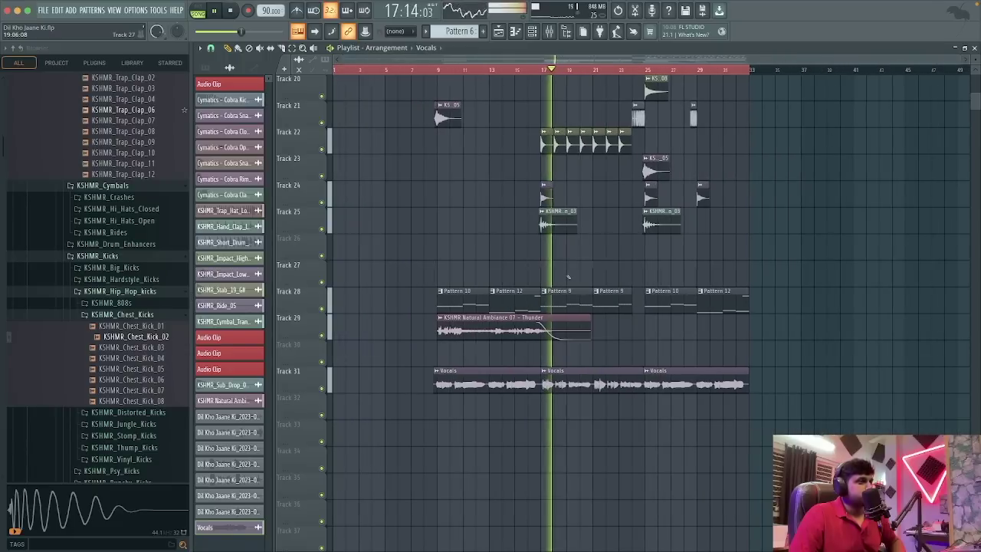
scroll(582, 314, "up", 3)
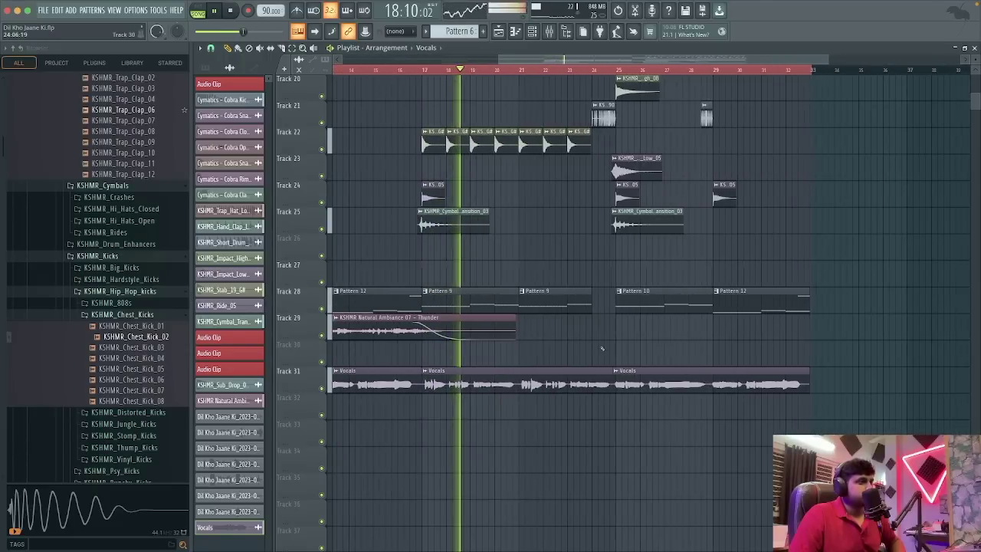
scroll(598, 346, "down", 1)
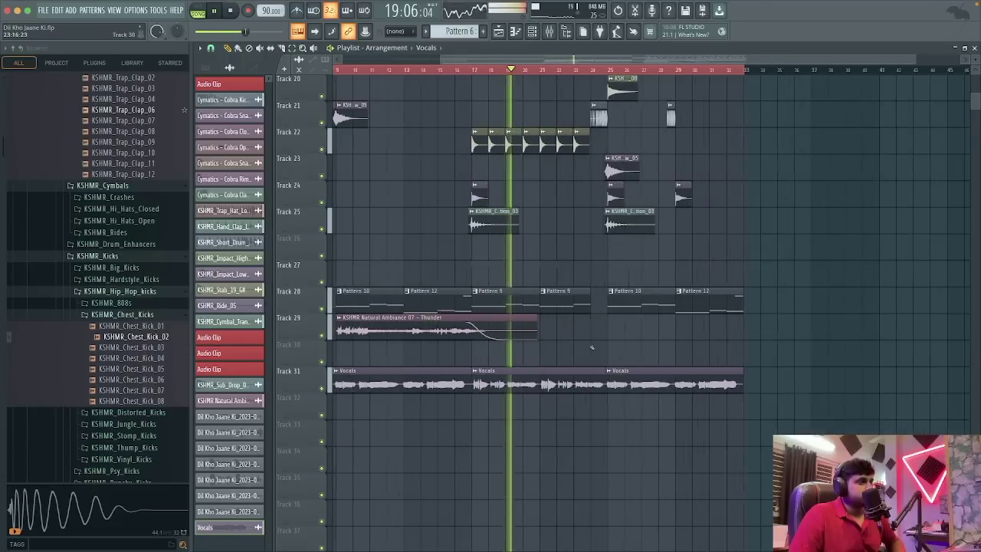
scroll(599, 340, "down", 1)
scroll(600, 339, "up", 3)
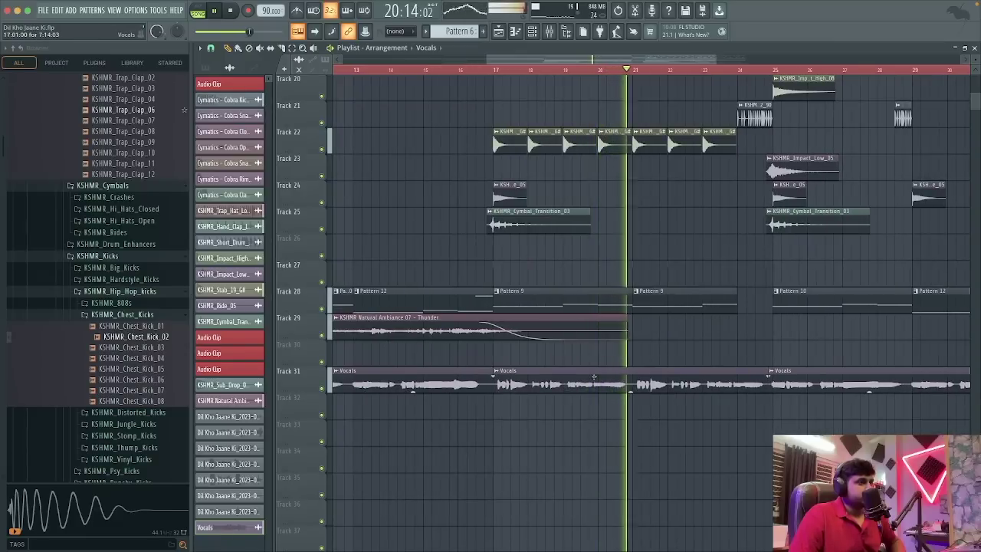
mouse_move(630, 390)
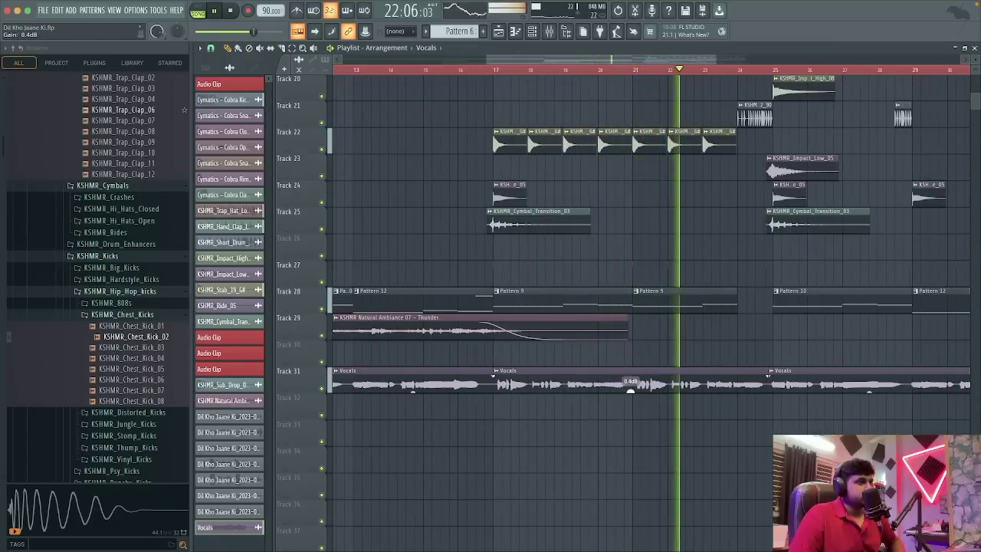
scroll(690, 362, "down", 2)
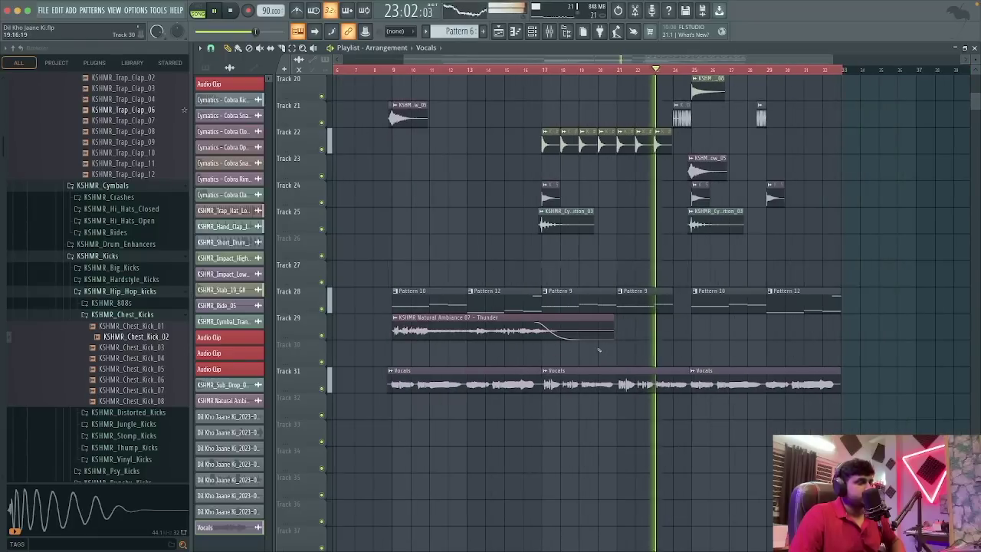
scroll(727, 352, "up", 3)
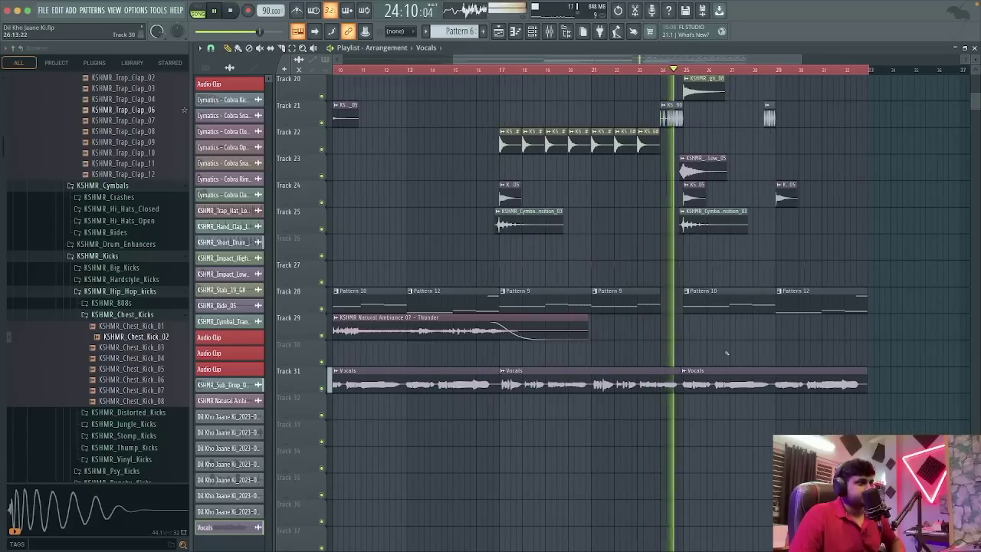
scroll(703, 349, "down", 3)
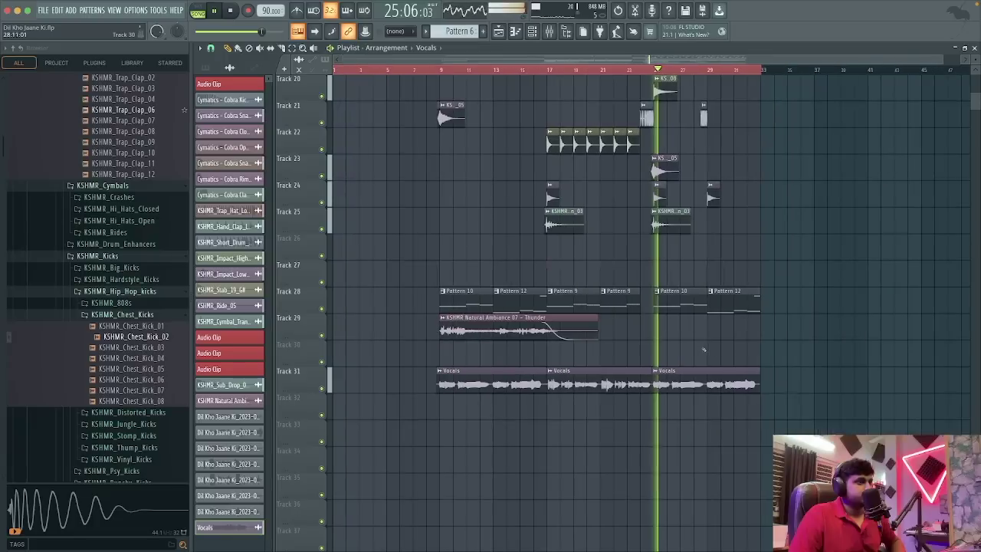
scroll(703, 350, "up", 3)
scroll(699, 351, "down", 3)
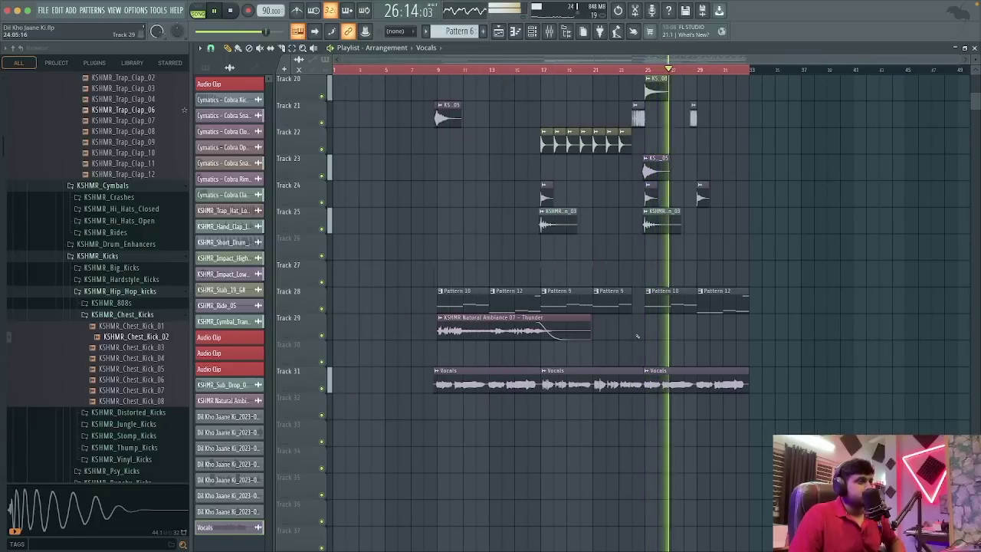
scroll(635, 335, "up", 2)
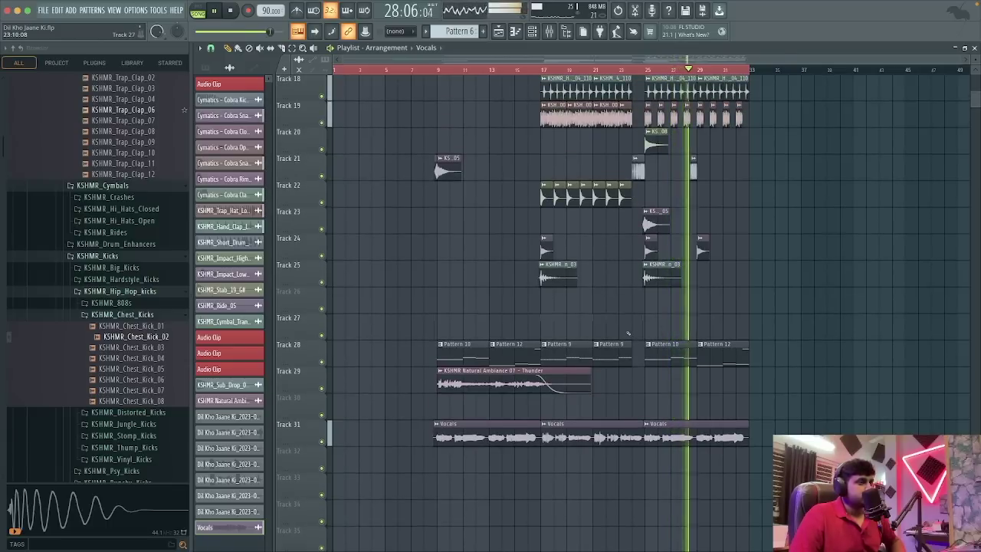
scroll(782, 367, "down", 2)
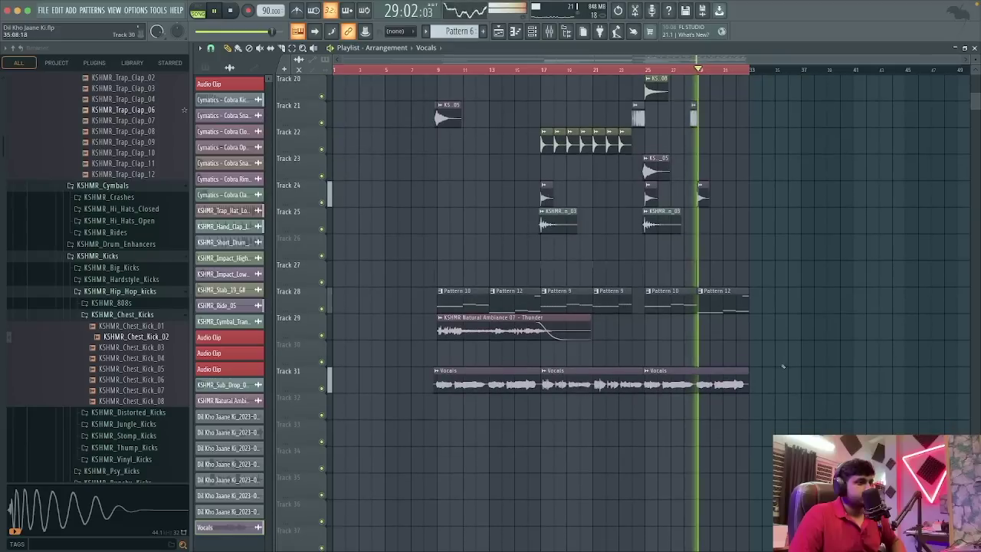
scroll(782, 366, "down", 2)
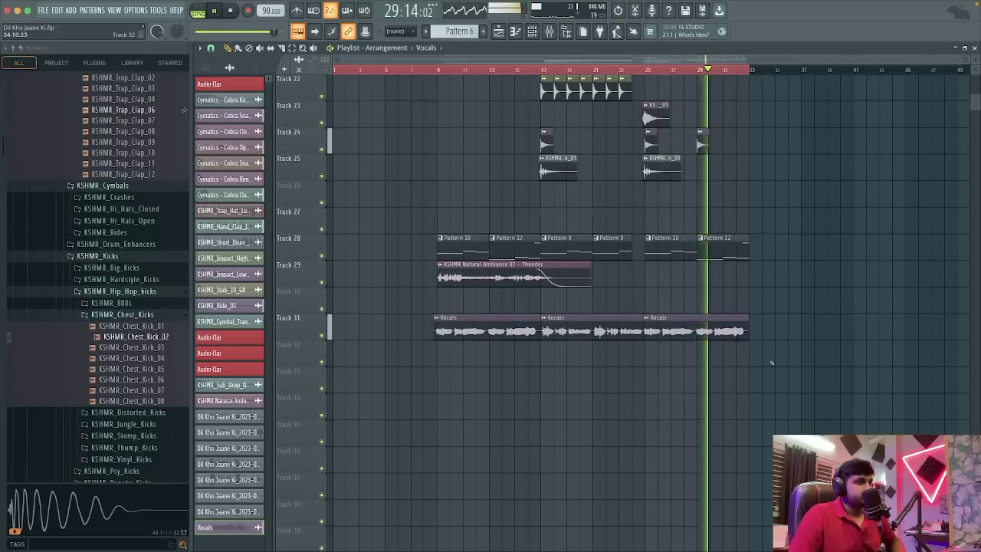
scroll(771, 363, "up", 1)
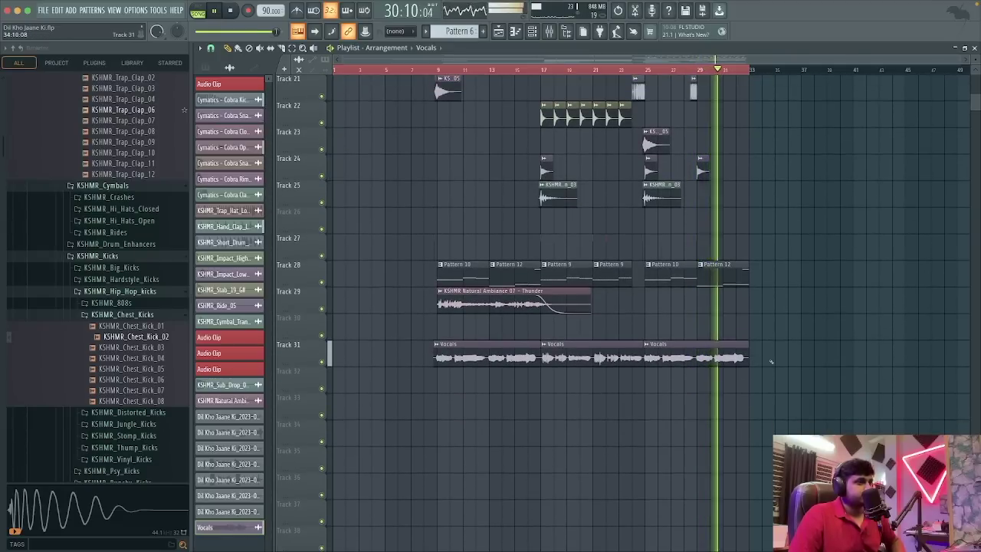
scroll(771, 362, "up", 3)
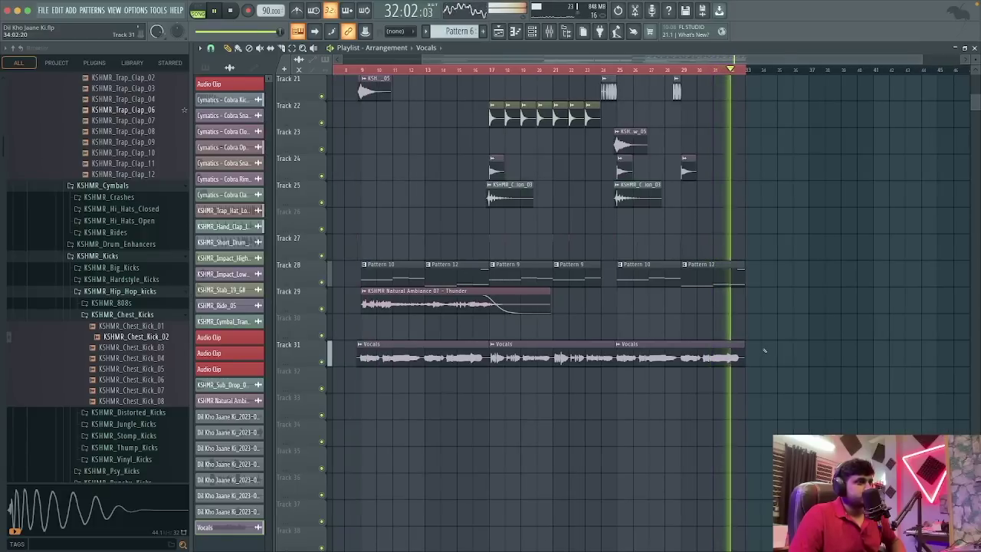
key("space")
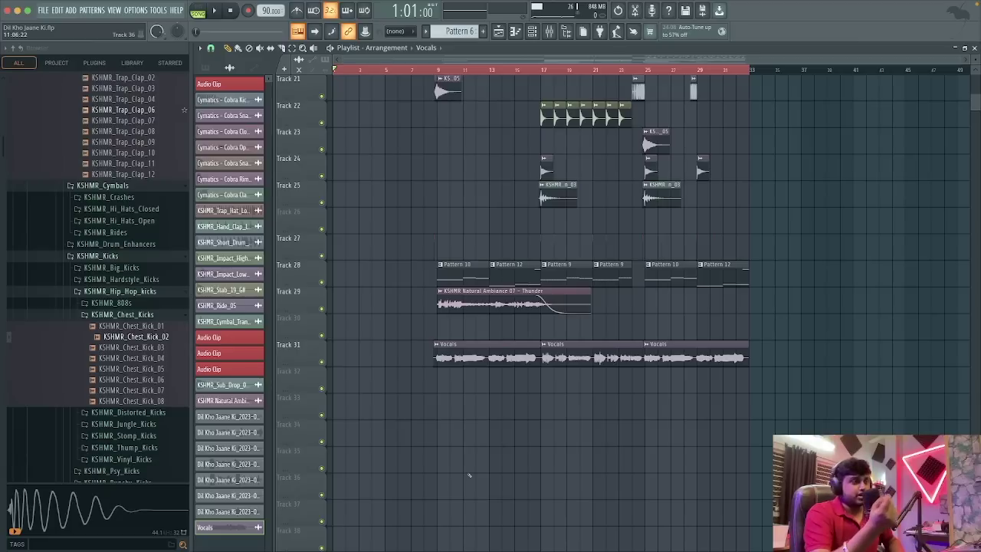
- Inspect the track levels in the mixer, including the Vocals Lead channel, and return to the playlist
scroll(470, 475, "up", 3)
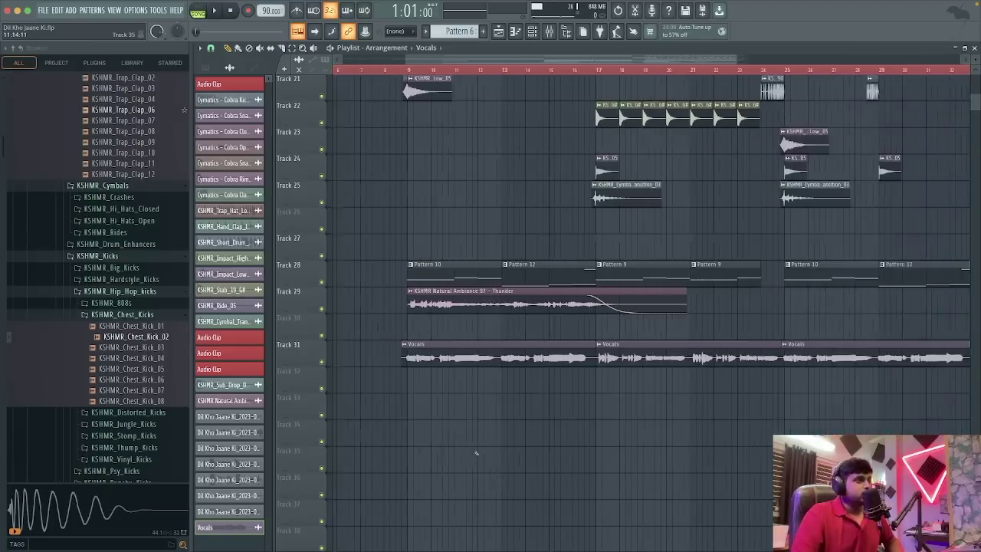
scroll(495, 425, "down", 3)
left_click(549, 33)
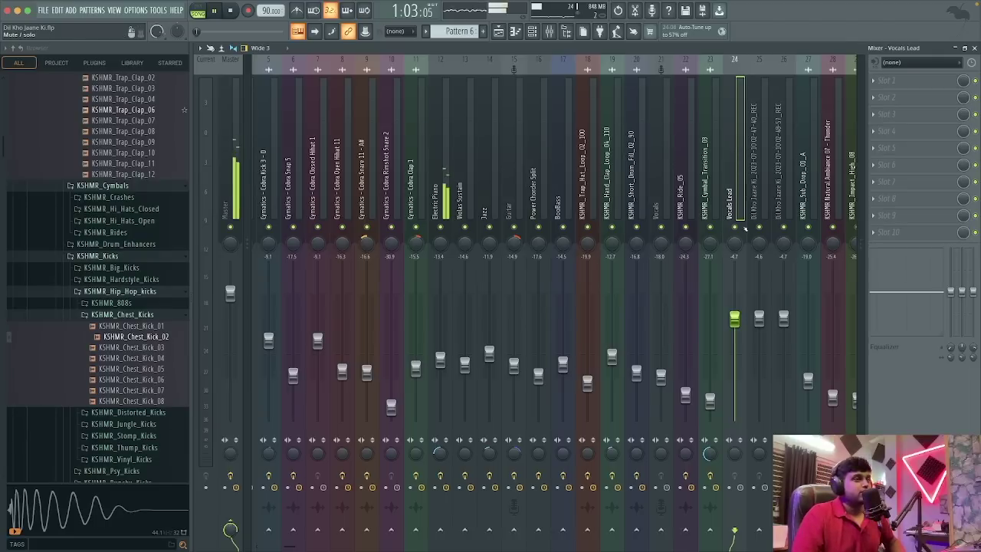
left_click(973, 48)
- Set the playback position to bar 9, near the start of the first Vocals clip
scroll(437, 267, "up", 5)
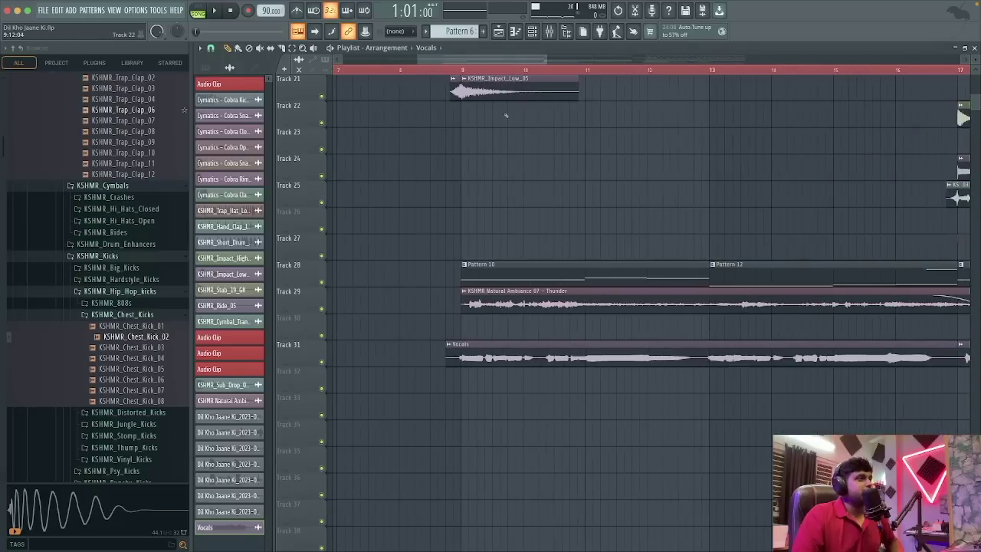
left_click(462, 70)
scroll(478, 246, "down", 4)
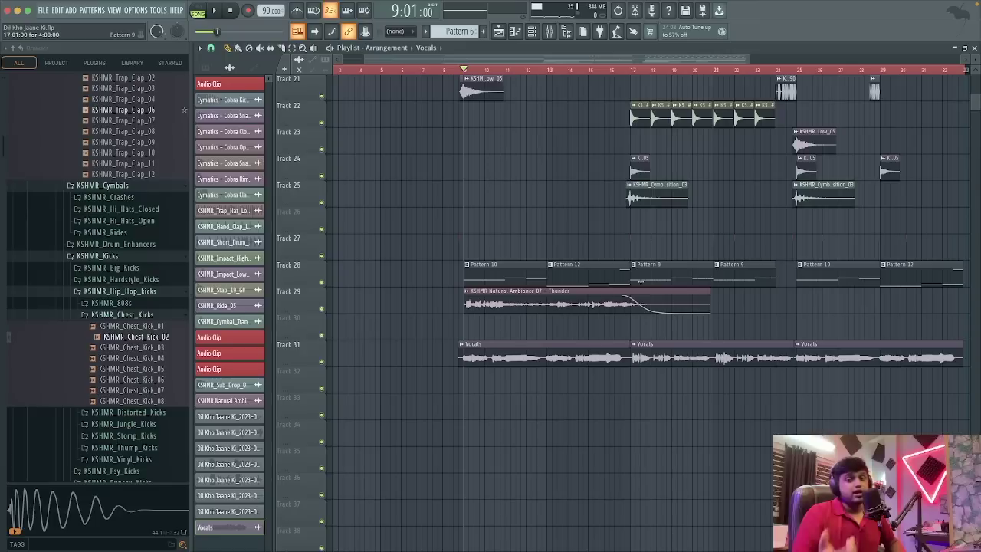
- Raise the gain of the middle Vocals clip on Track 31, starting at bar 17, to 6.0 dB
scroll(641, 282, "up", 2)
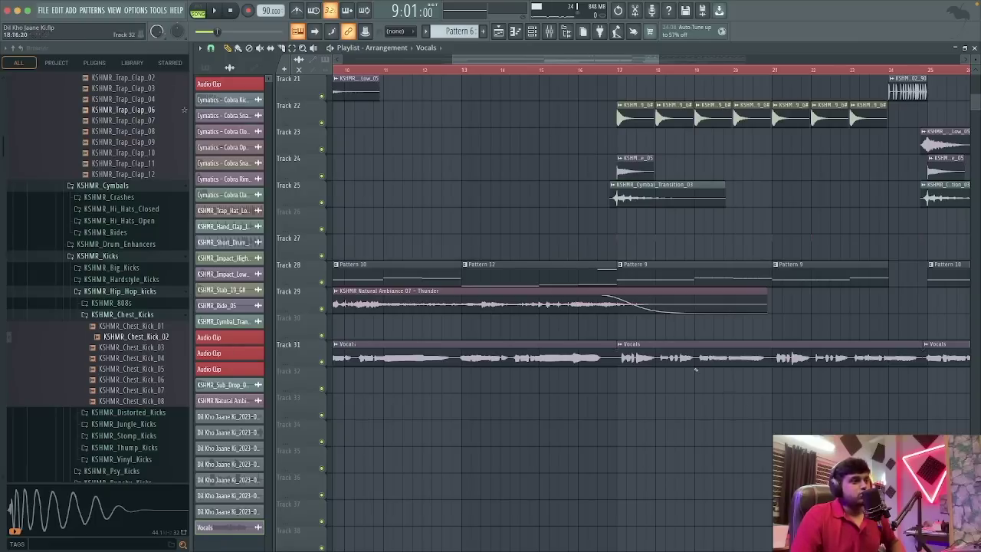
scroll(703, 370, "up", 2)
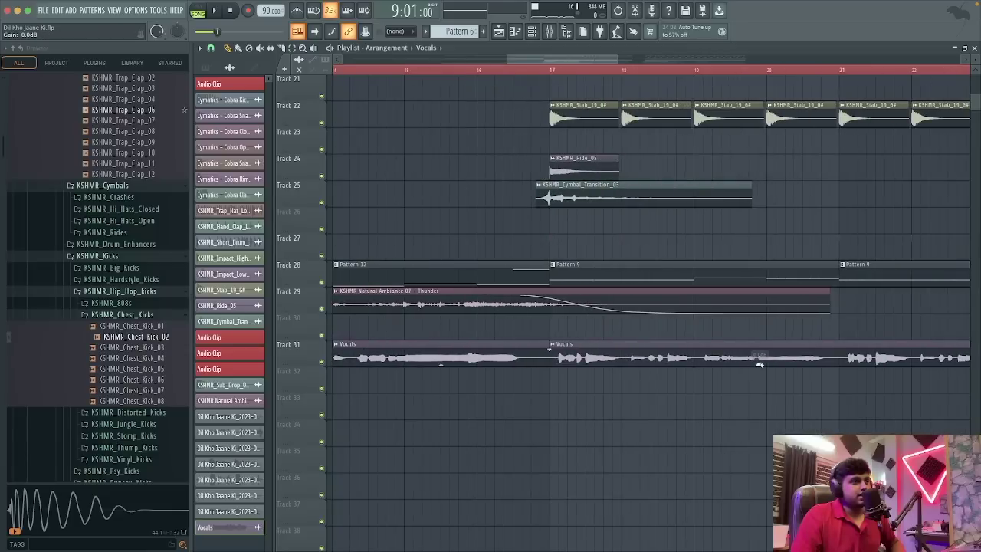
left_click_drag(760, 364, 760, 349)
scroll(683, 402, "down", 4)
scroll(684, 402, "down", 3)
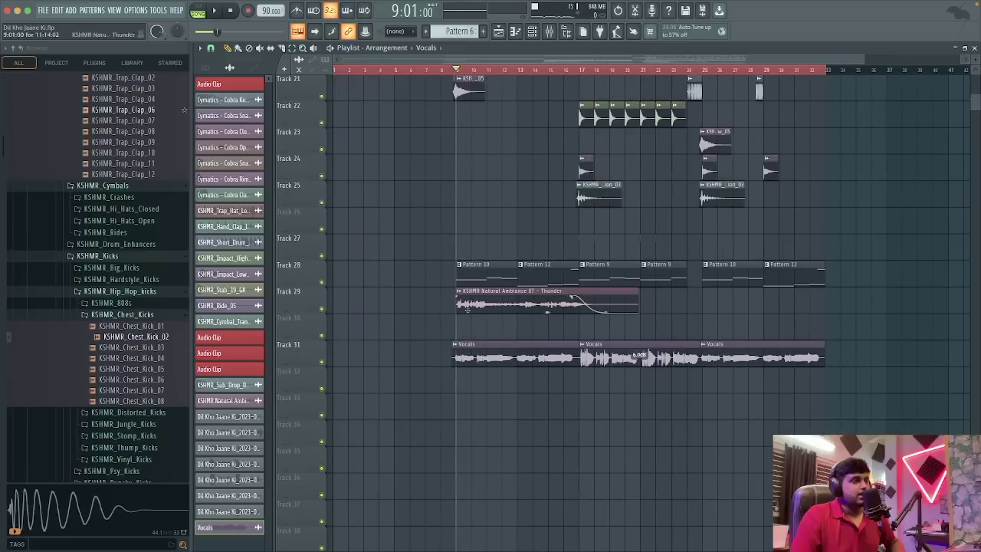
- Set the gain of the middle Vocals clip on Track 31, starting at bar 17, to 3.0 dB
scroll(653, 397, "up", 1)
scroll(653, 397, "up", 2)
scroll(652, 397, "up", 3)
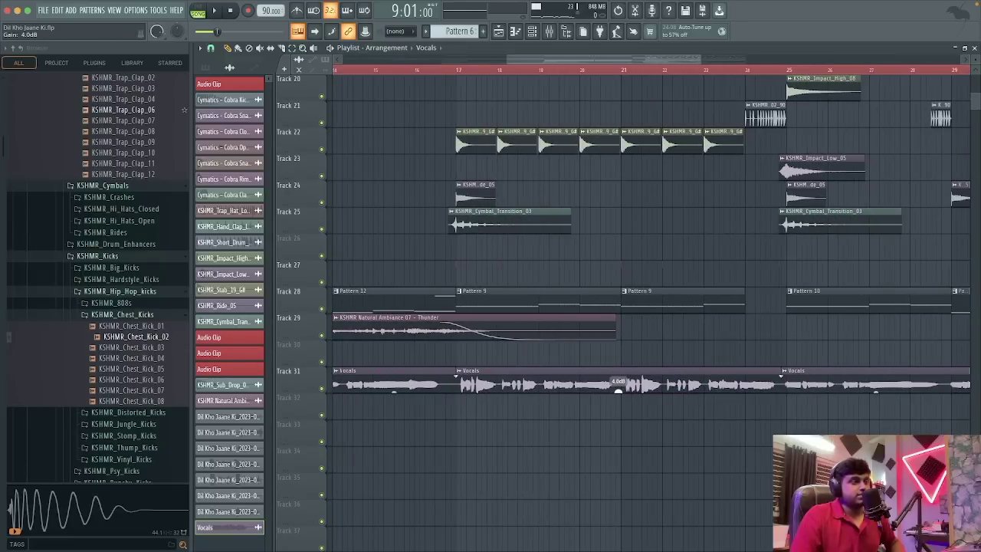
left_click_drag(618, 391, 617, 392)
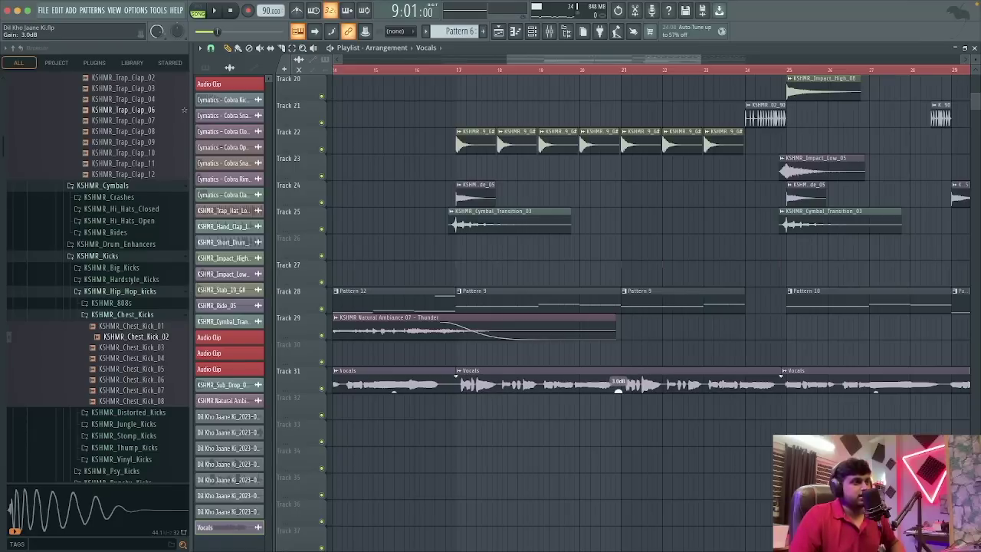
- Play the song from bar 17, lower the gain of the middle Vocals clip on Track 31 further, and stop playback
scroll(557, 259, "down", 3)
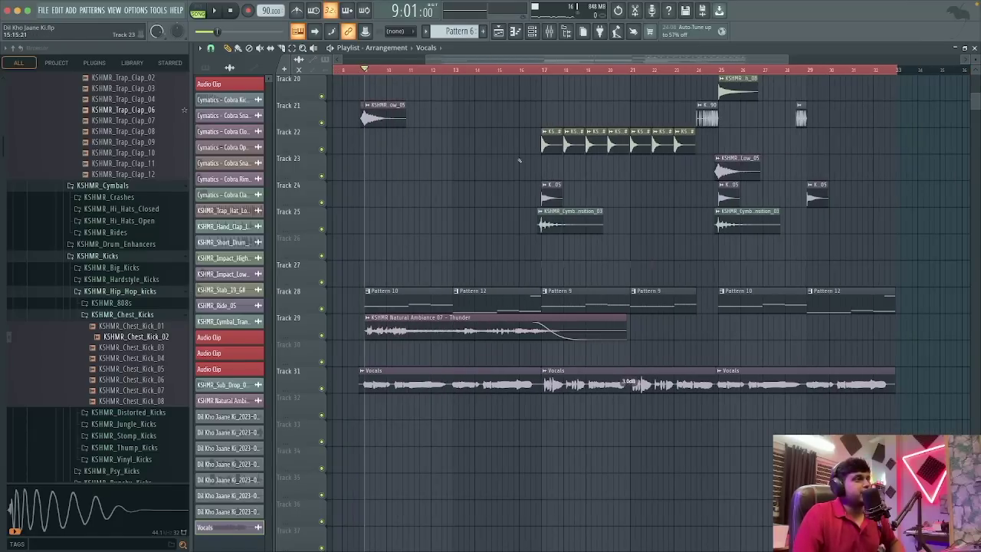
left_click(543, 70)
scroll(547, 299, "up", 3)
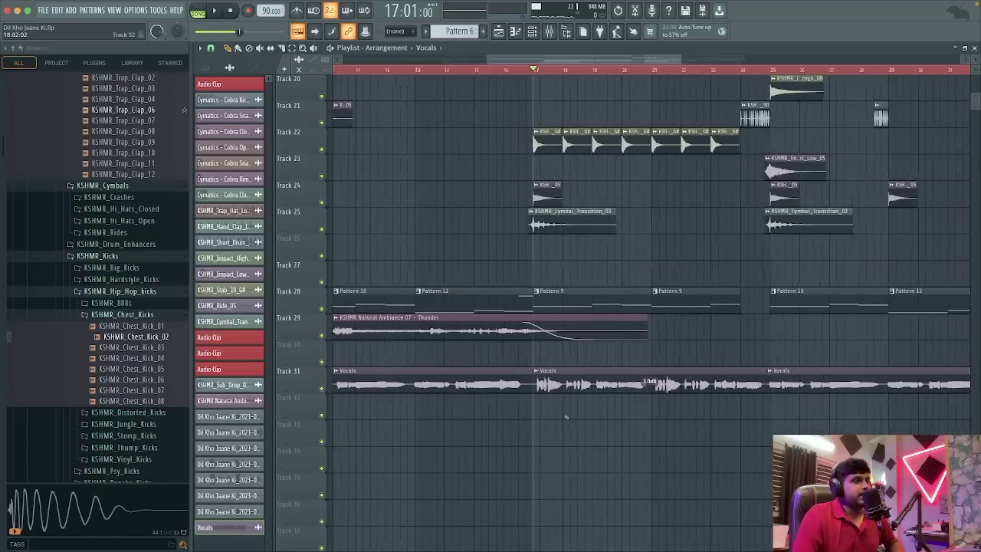
key("space")
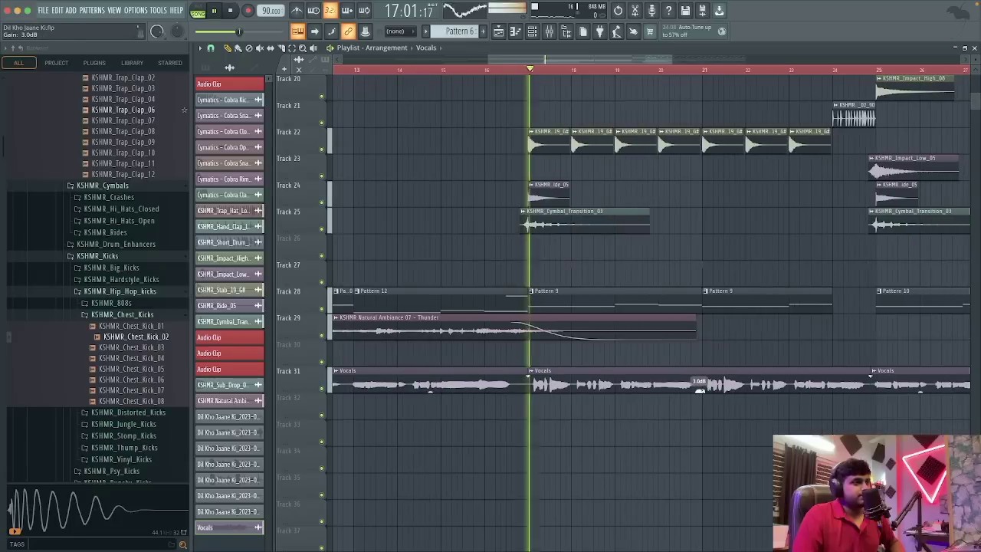
left_click_drag(698, 391, 699, 400)
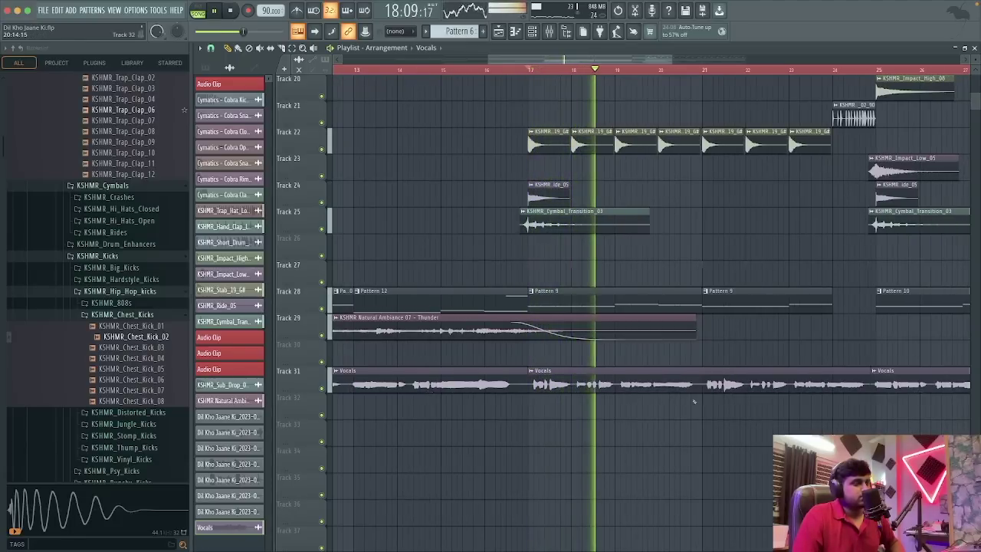
scroll(693, 395, "down", 3)
key("space")
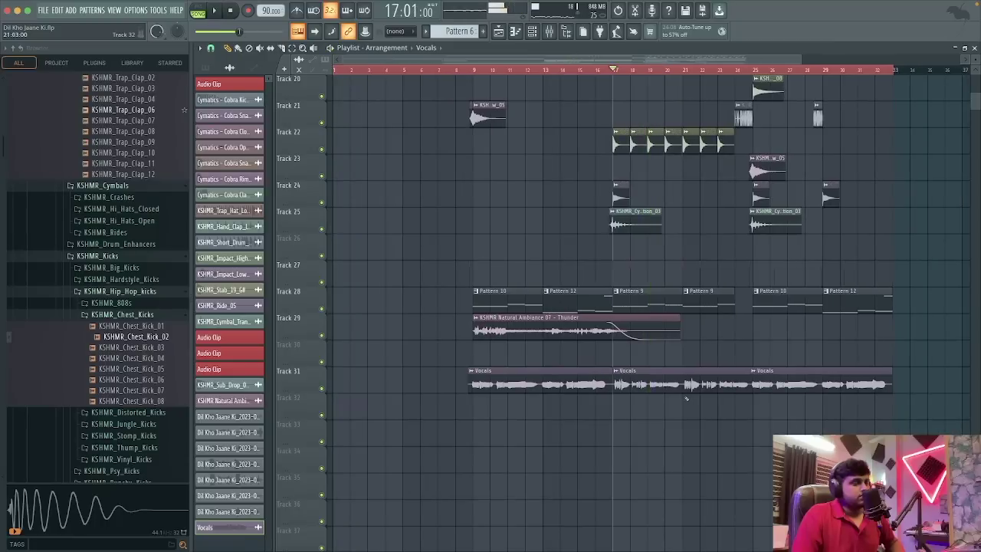
- Move the playback position back to bar 9
scroll(414, 103, "up", 3)
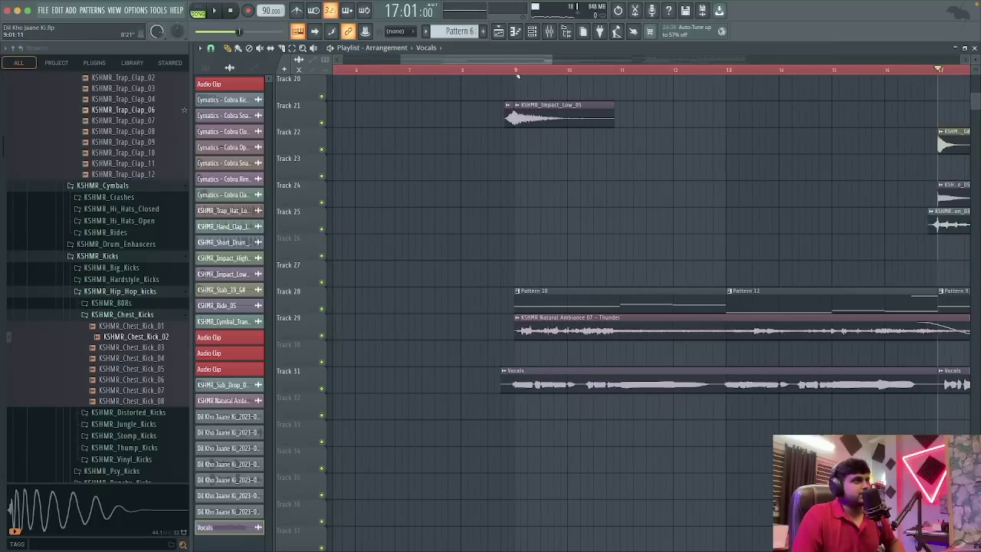
left_click(515, 70)
scroll(500, 164, "down", 1)
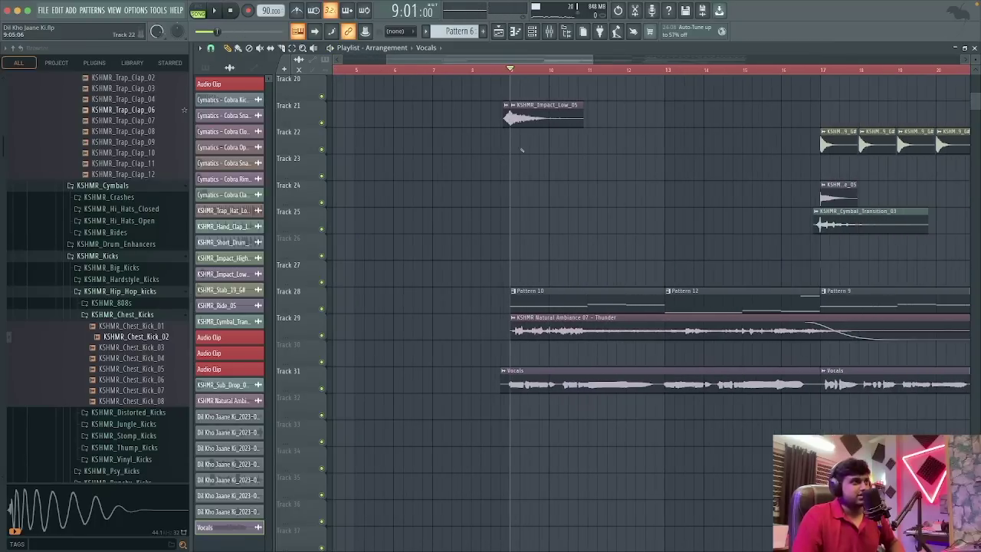
- Open the effect plugin picker for the Vocals Lead mixer channel, and shrink and reposition its window
key("F9")
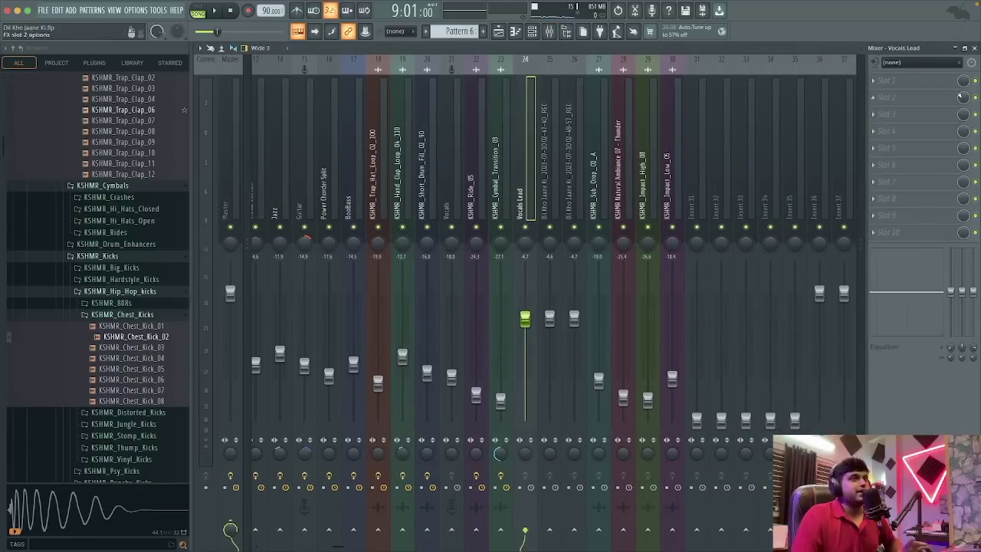
left_click(962, 96)
left_click(766, 12)
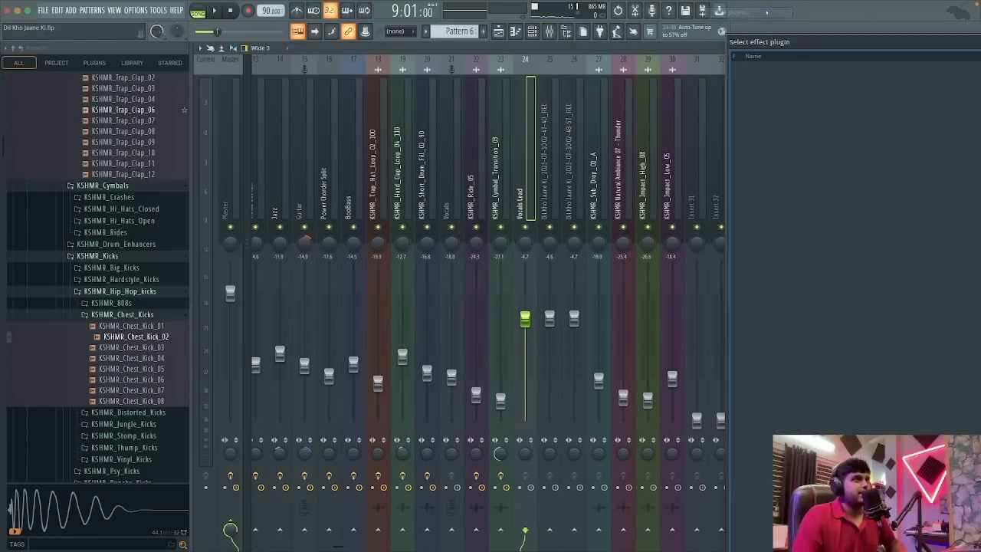
left_click_drag(777, 42, 364, 6)
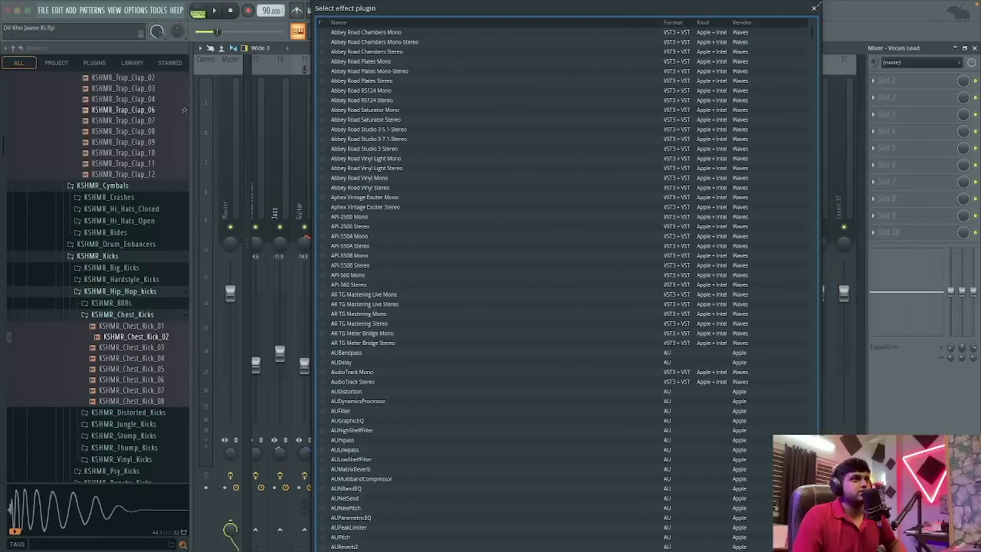
left_click_drag(821, 8, 788, 88)
left_click_drag(690, 77, 678, 27)
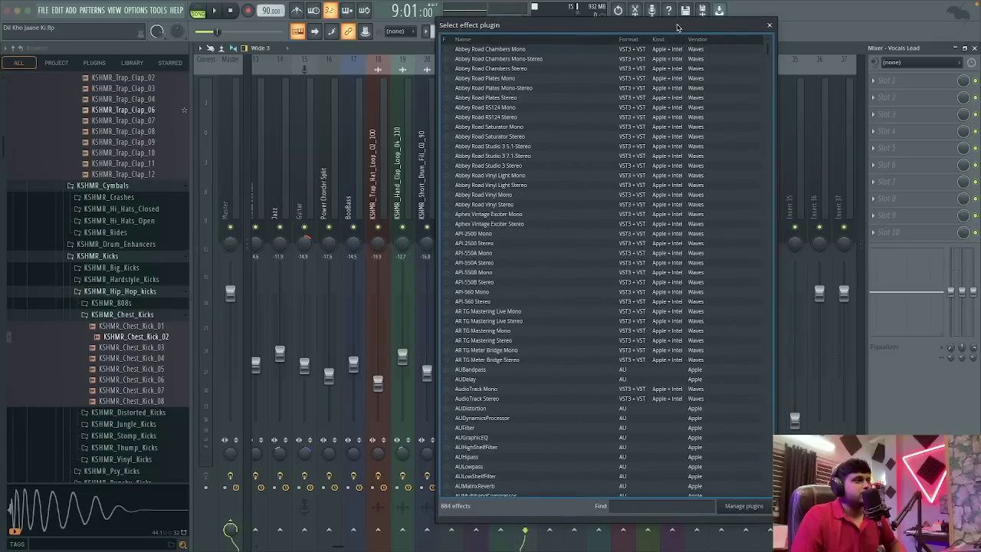
- Search the effect plugins for "limi" and load Fruity Limiter on the Vocals Lead channel
left_click(637, 505)
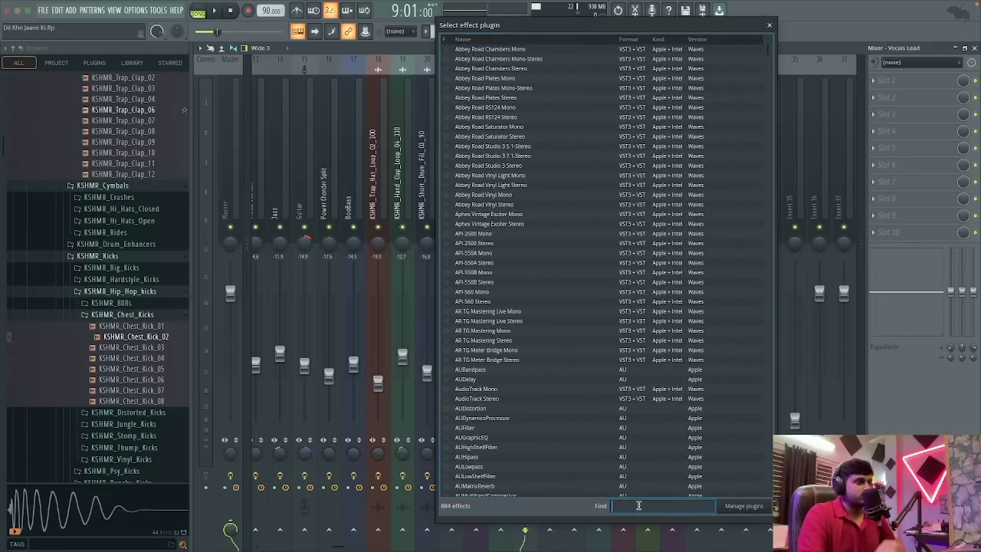
type("n")
key("BackSpace")
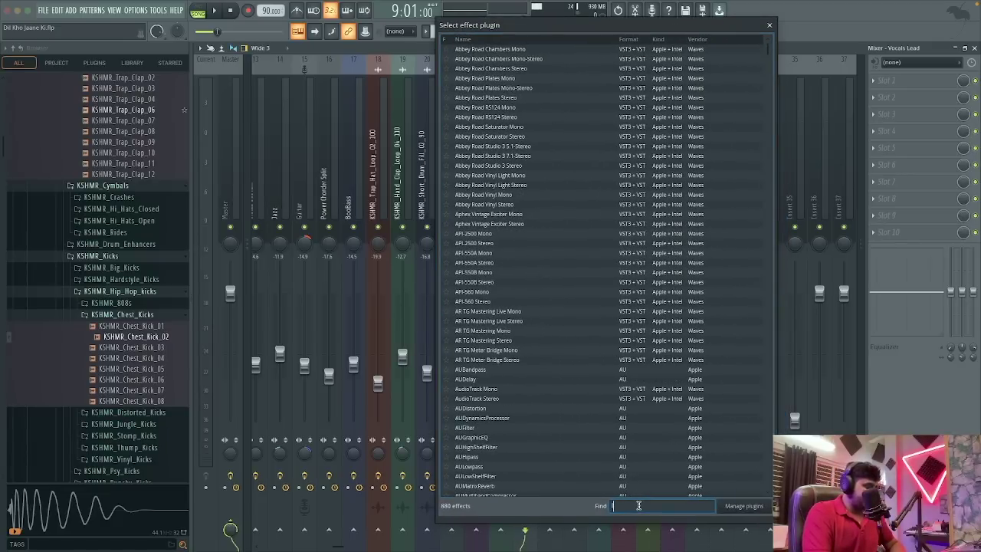
type("limi")
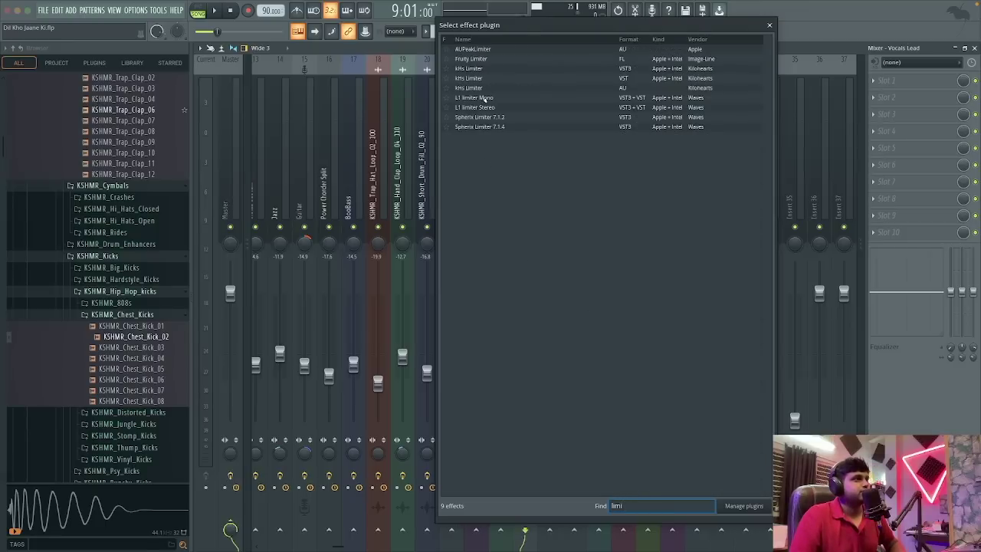
double_click(475, 59)
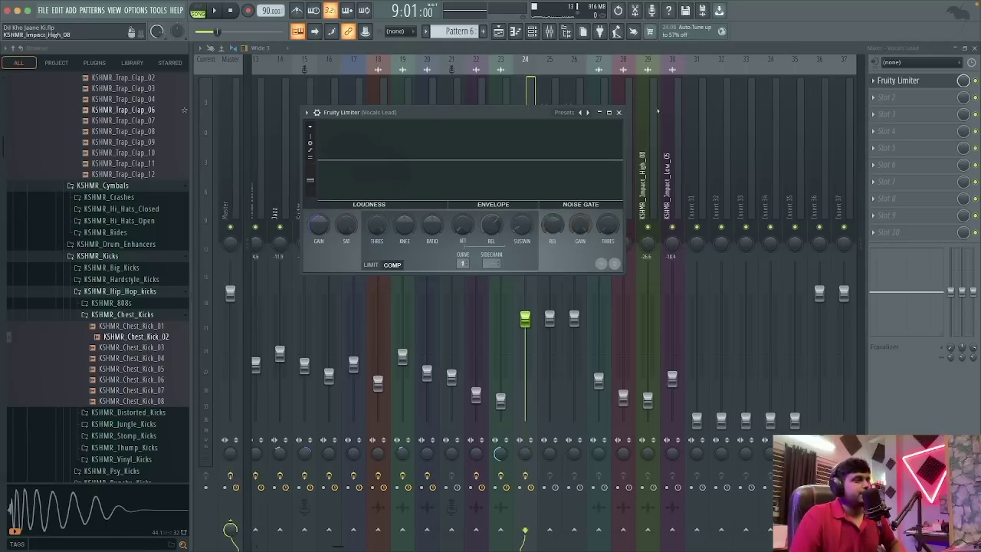
- Extend the start of the first Vocals clip on Track 31 back to just before bar 5, and set the playback position to 5:04:00
left_click(498, 30)
scroll(502, 381, "up", 5)
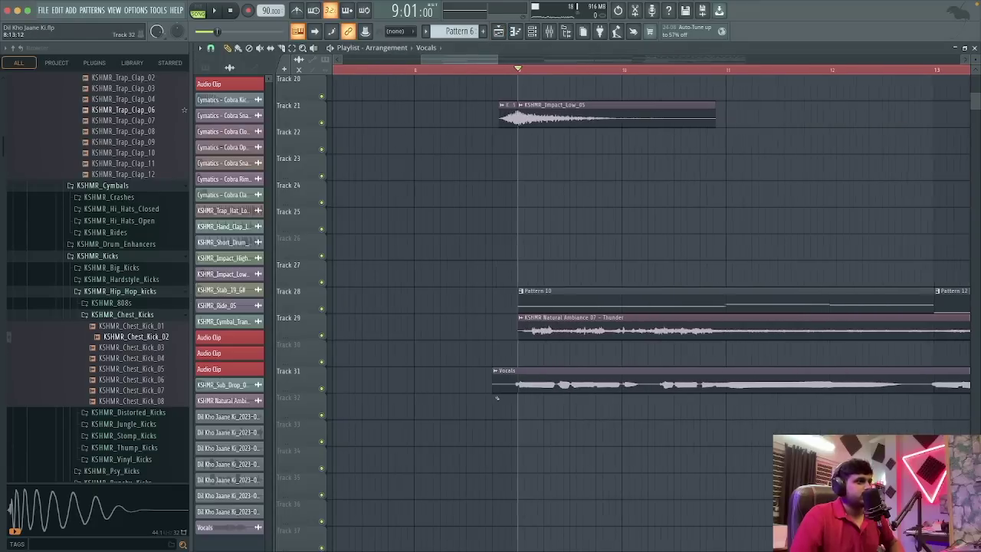
left_click_drag(495, 379, 320, 369)
scroll(482, 358, "down", 4)
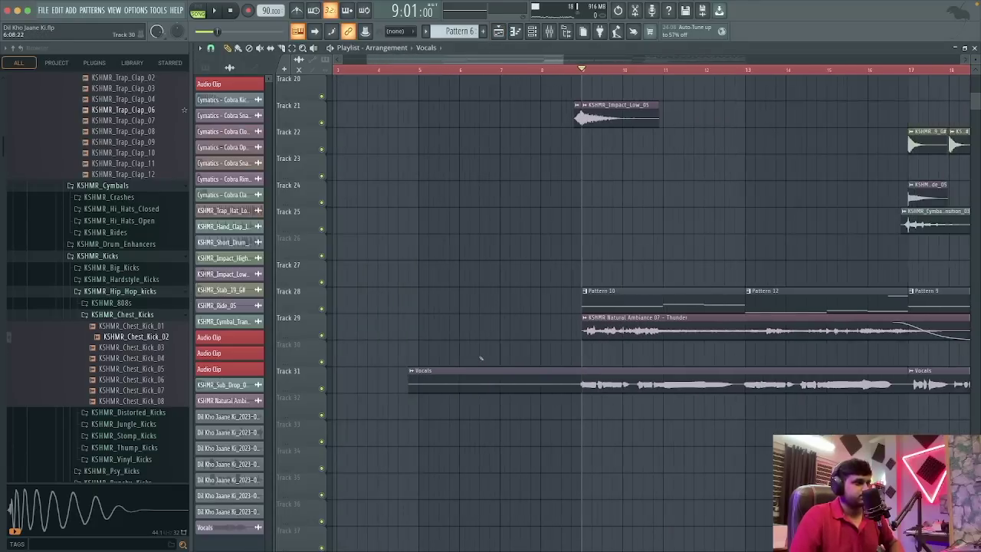
left_click(443, 70)
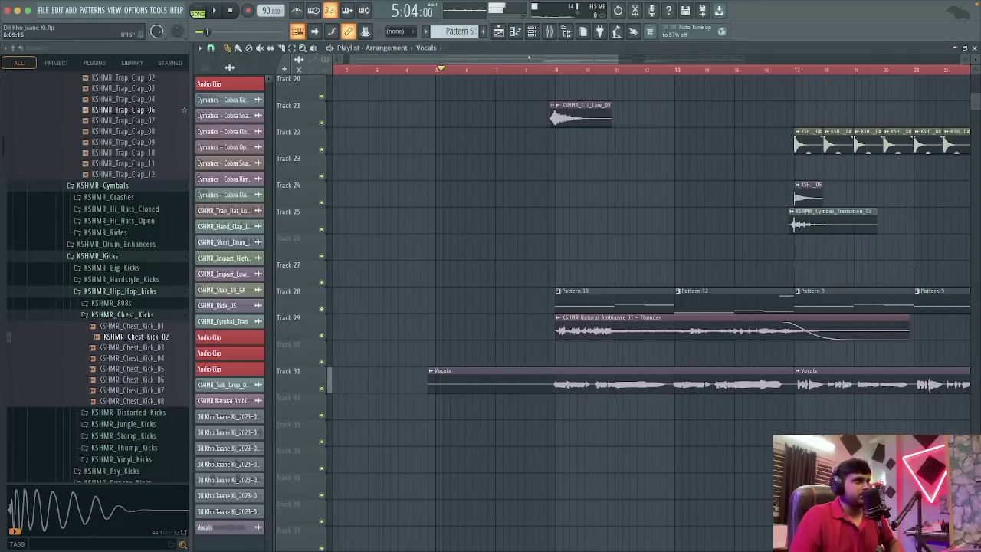
- Recolor the Vocals Lead mixer track with a darkened shade of red
left_click(548, 31)
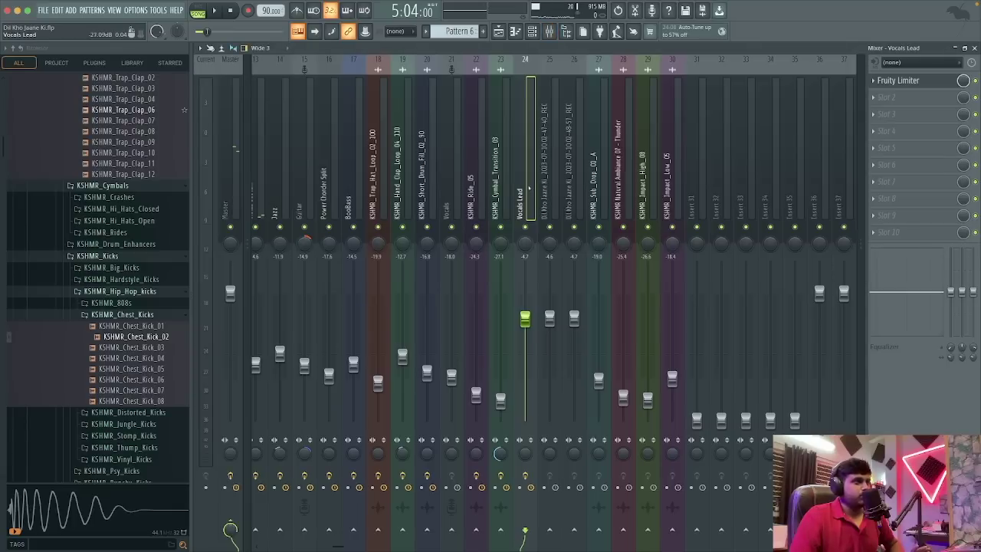
right_click(527, 69)
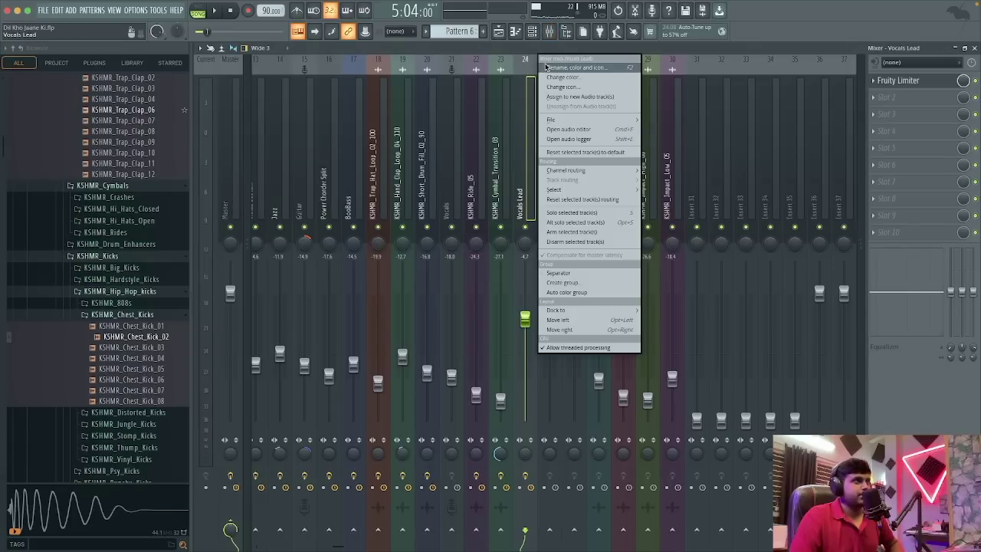
left_click(606, 89)
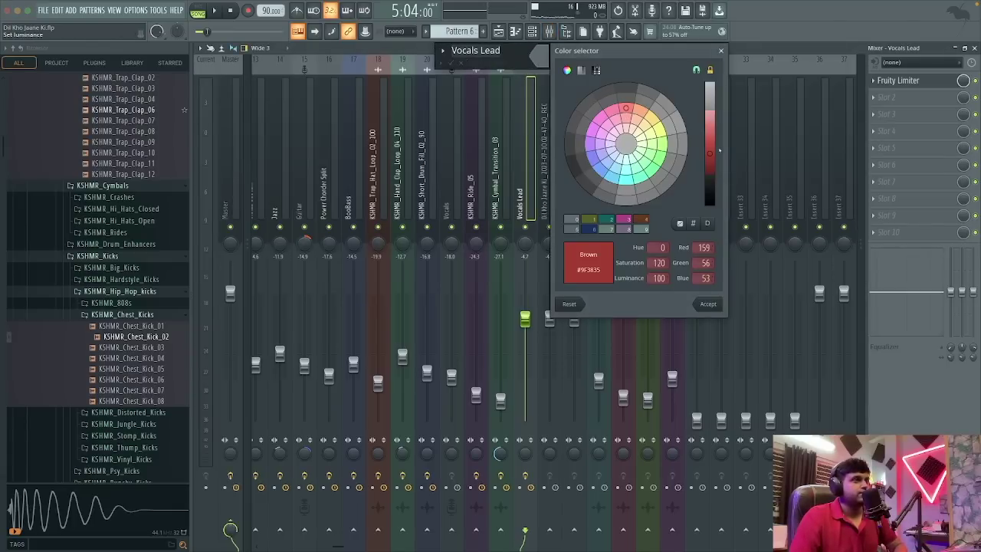
left_click(709, 170)
left_click(707, 304)
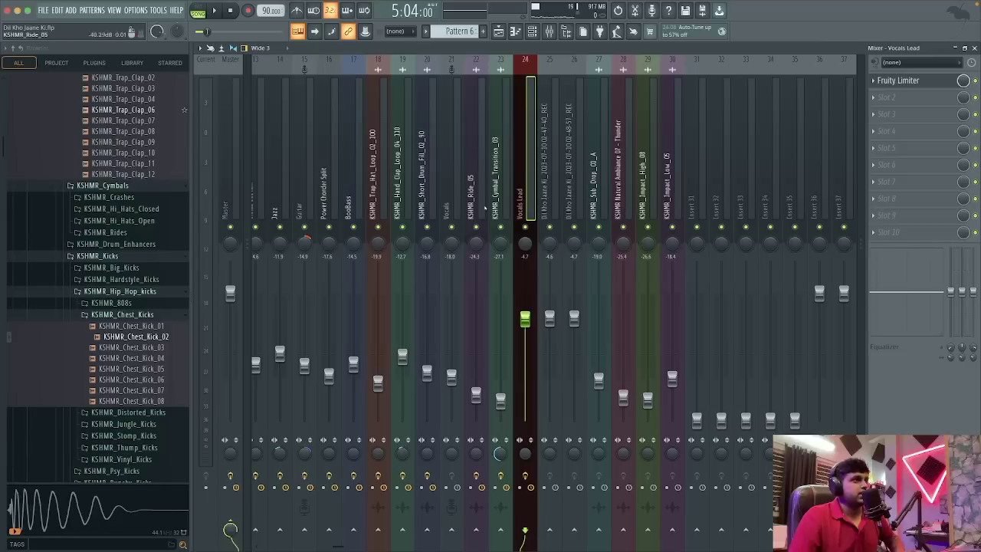
- Move the Vocals Lead mixer track to insert position 32 and add a separator to it
left_click_drag(521, 198, 721, 198)
right_click(721, 197)
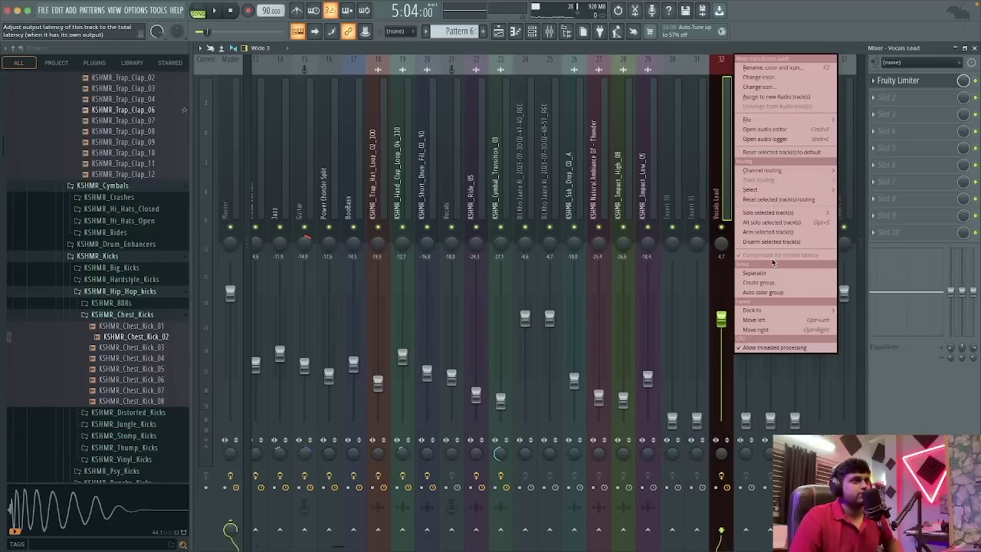
left_click(754, 273)
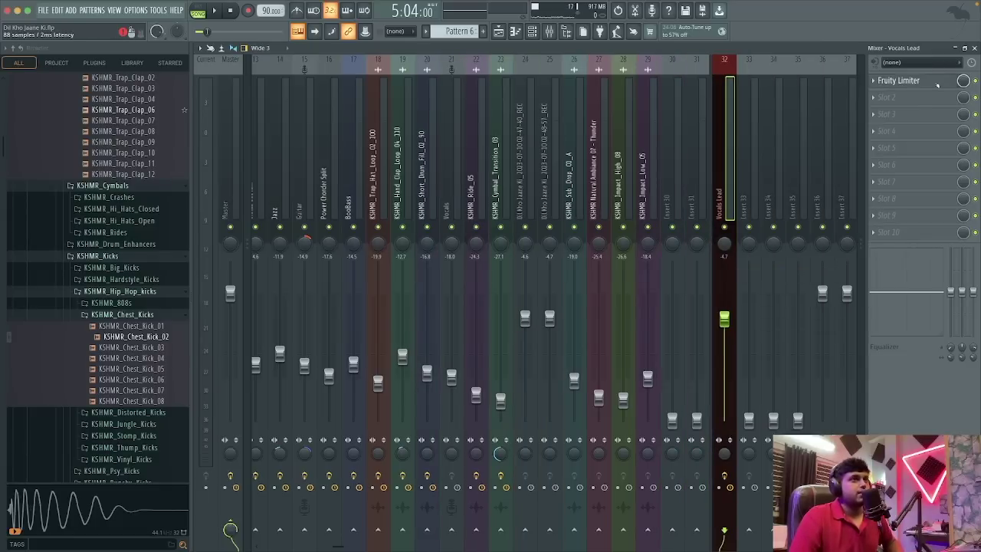
- Open Fruity Limiter on Vocals Lead, reposition its window, and monitor the vocal signal while playing from 5:04:00 into the first vocal phrase
left_click(898, 80)
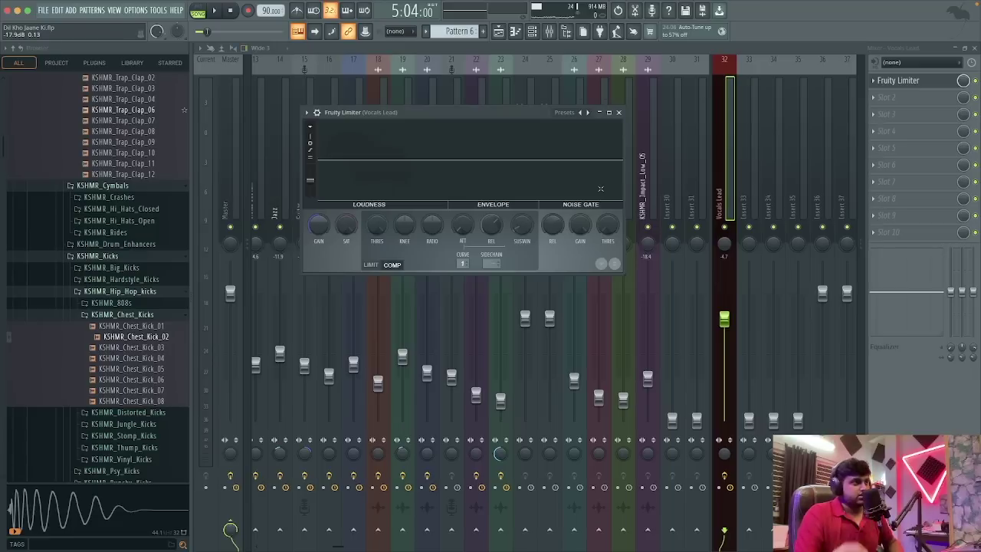
key("space")
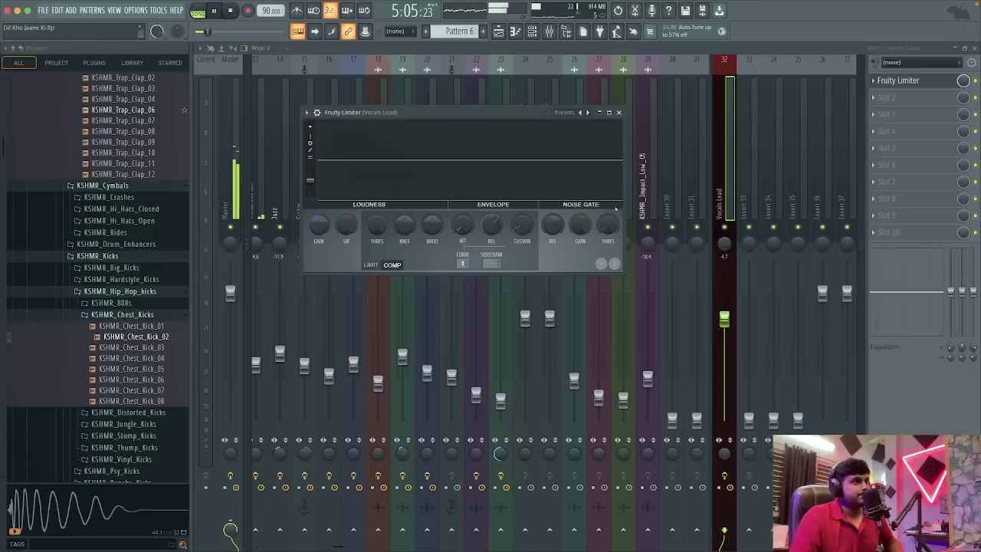
left_click(623, 280)
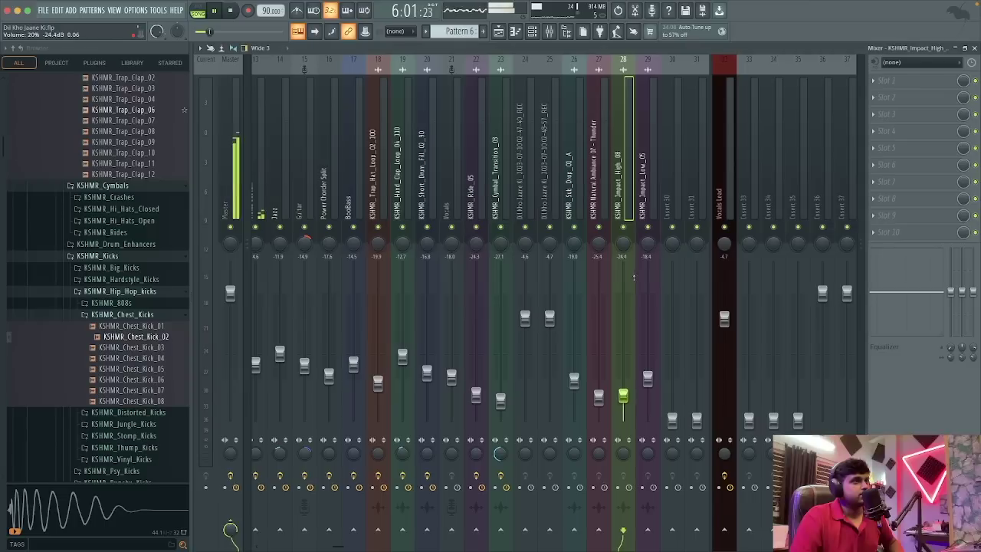
left_click(724, 192)
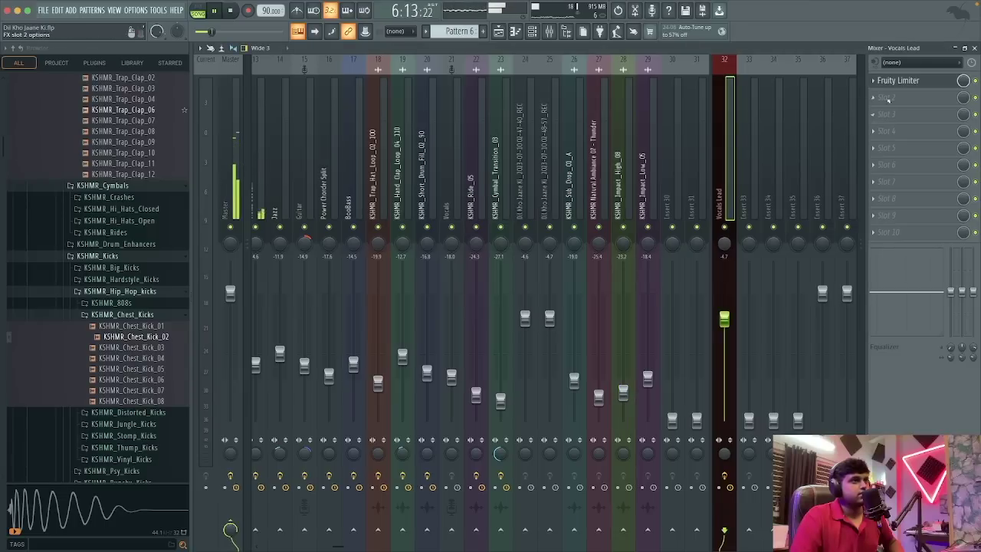
left_click(898, 81)
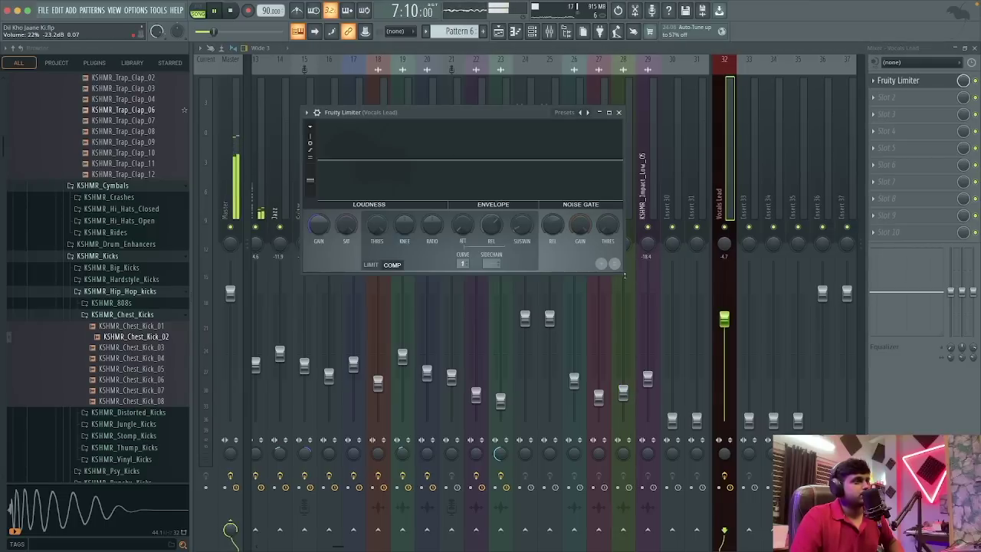
left_click_drag(606, 113, 610, 188)
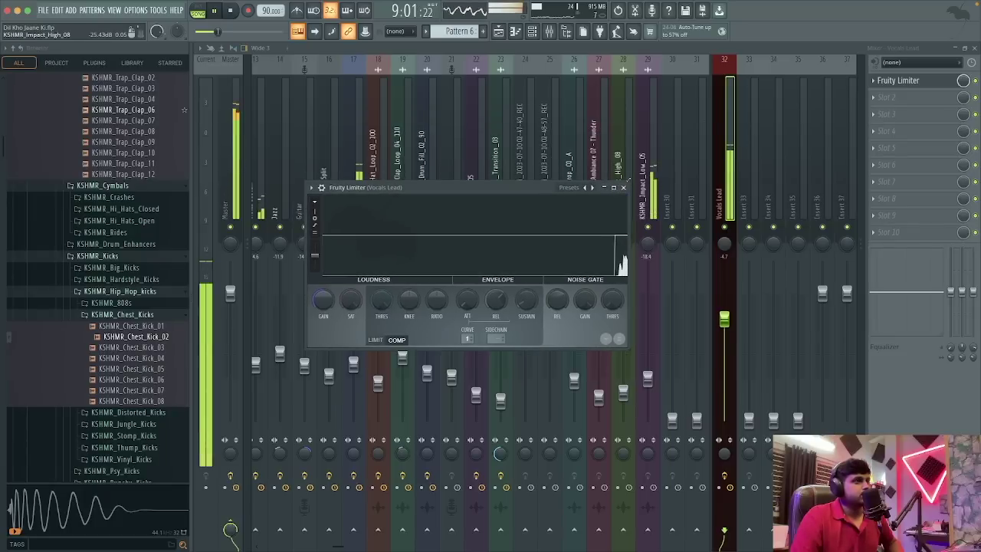
key("space")
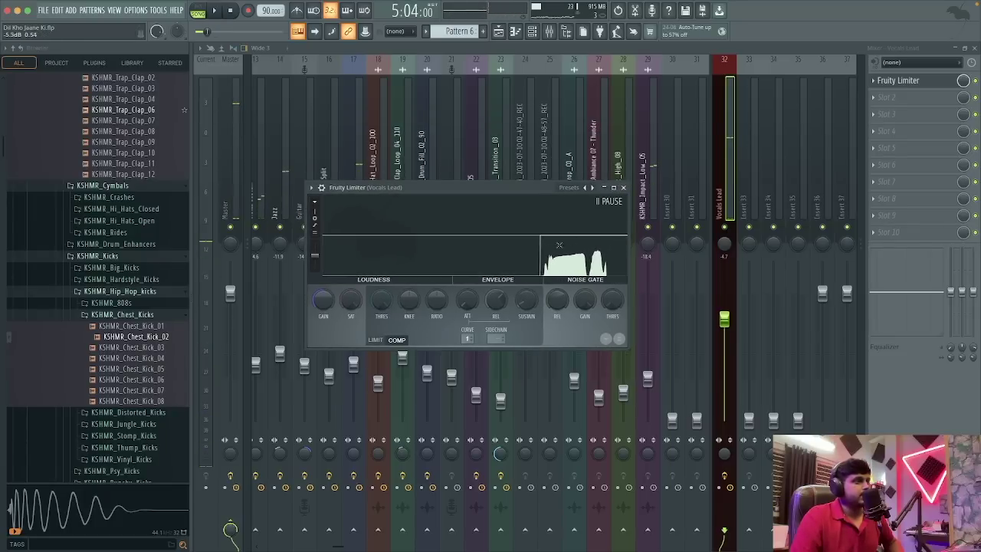
left_click_drag(623, 354, 624, 345)
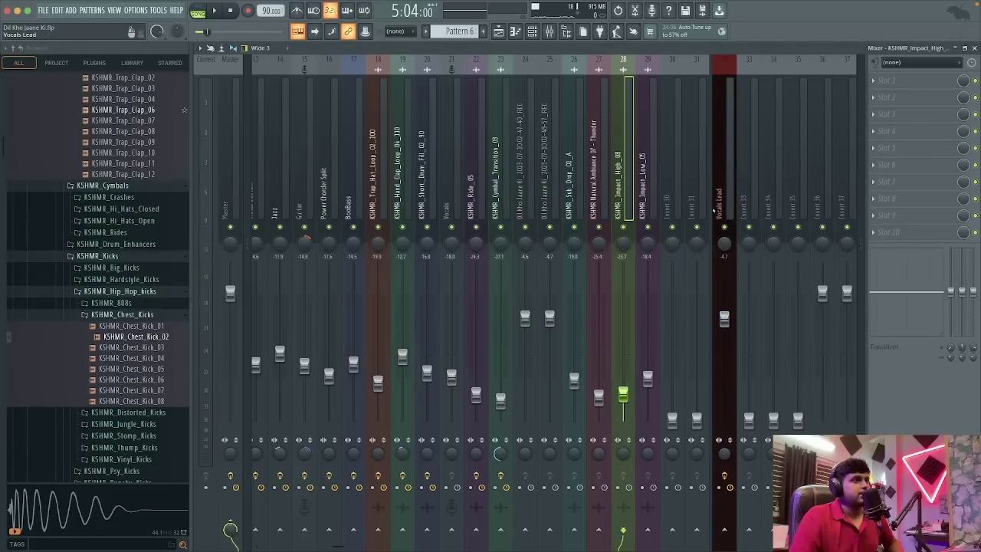
left_click(724, 176)
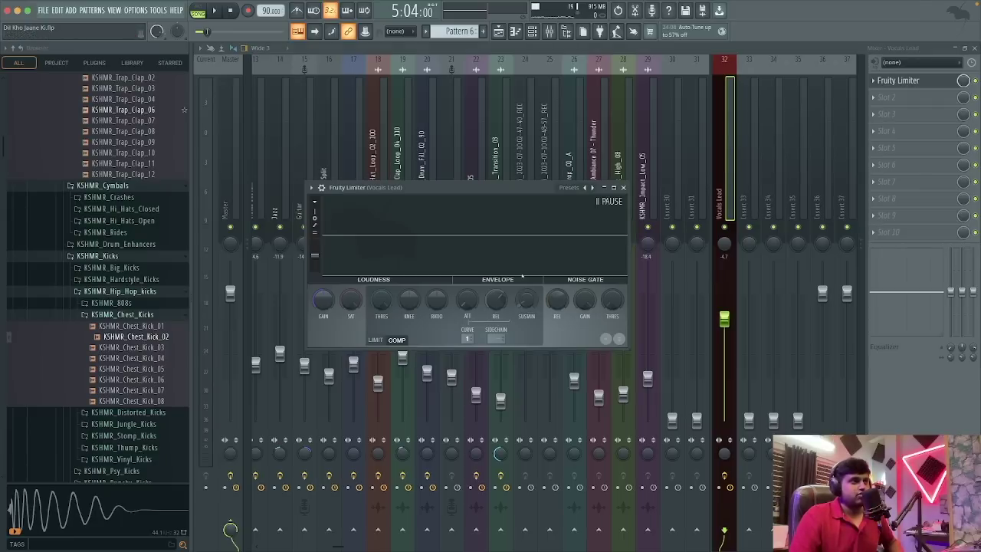
- Close Fruity Limiter and delete it from the first effect slot of Vocals Lead
left_click(623, 187)
left_click(872, 80)
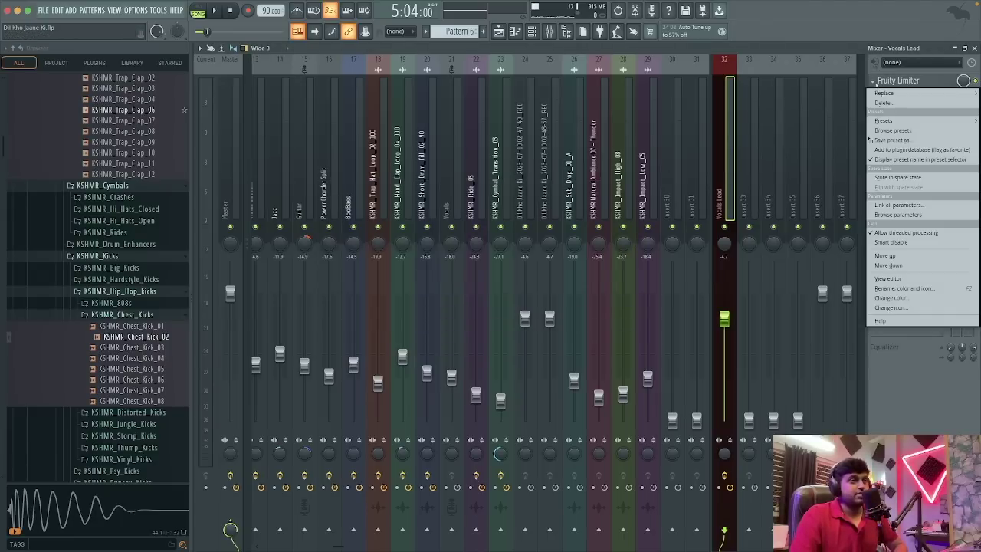
left_click(884, 105)
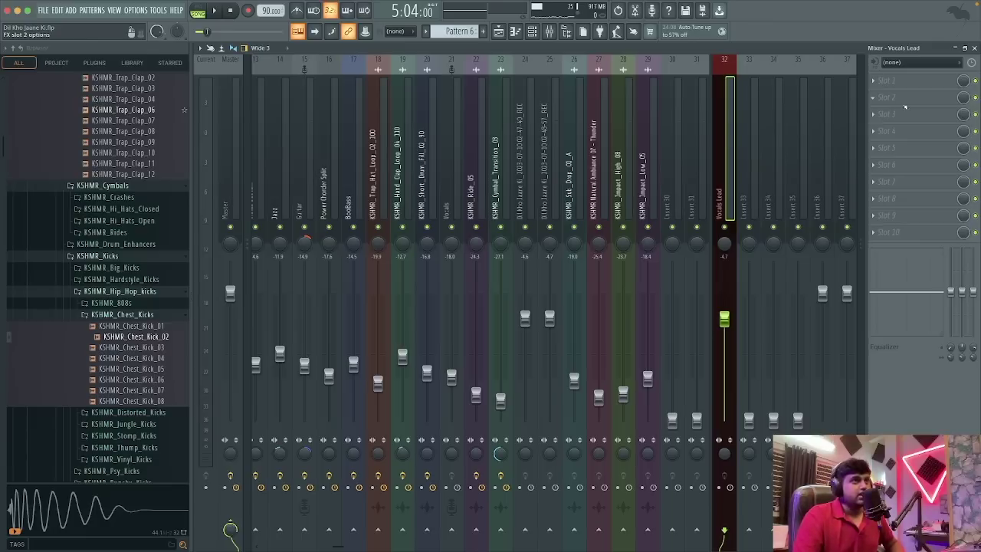
- Search the effect plugins for "pitch", load Pitcher into slot 1 of Vocals Lead, and reposition its window over the mixer
left_click(878, 87)
left_click(747, 14)
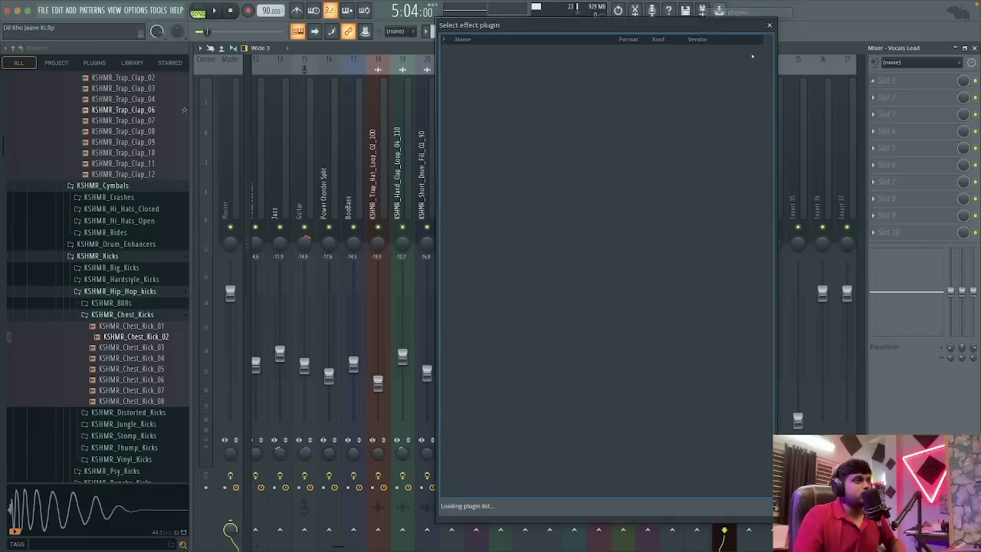
left_click(629, 505)
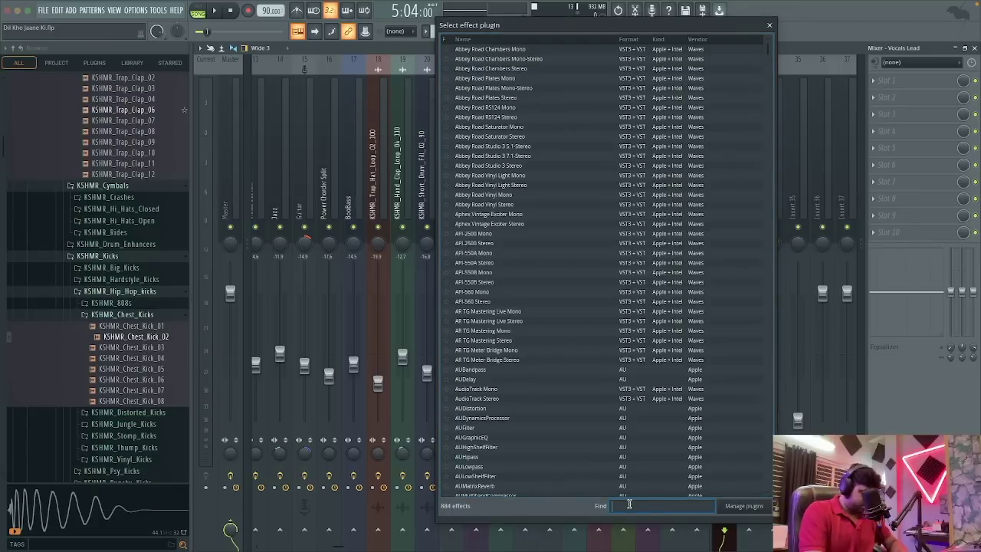
type("pitch")
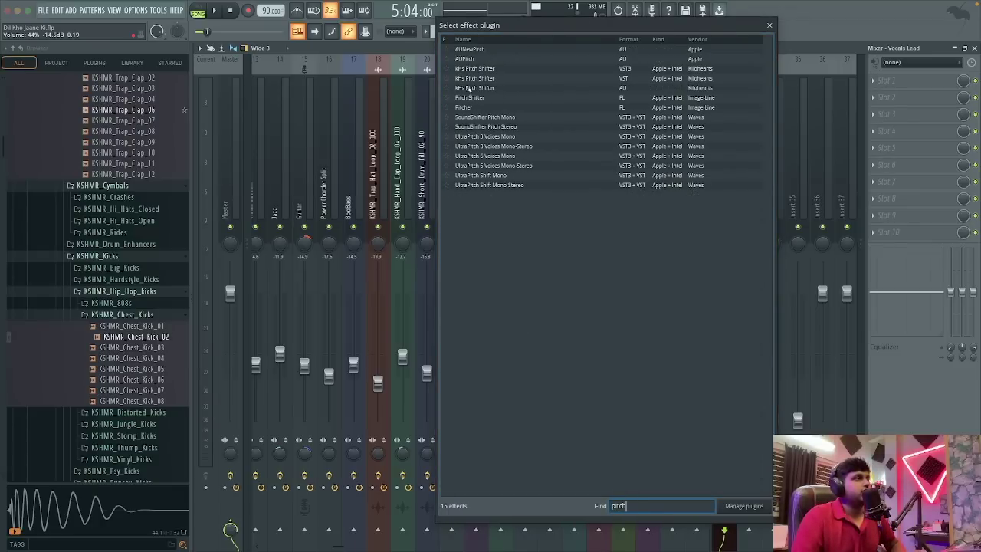
double_click(476, 108)
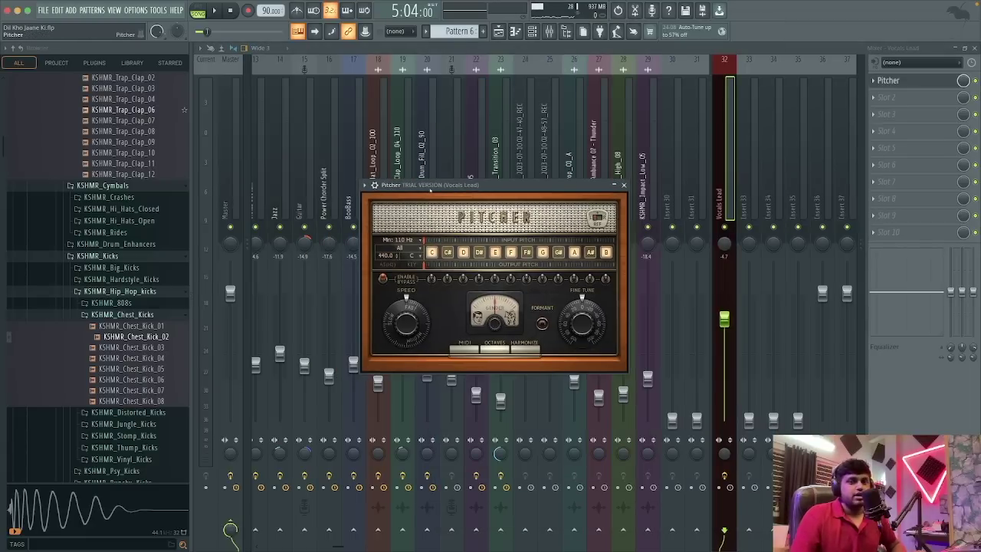
left_click_drag(429, 190, 471, 189)
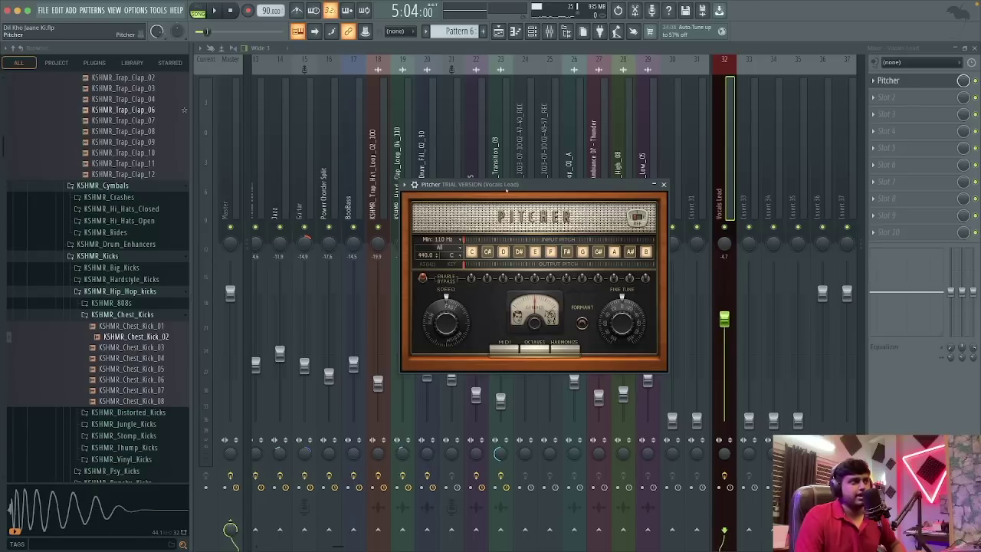
left_click_drag(506, 184, 532, 185)
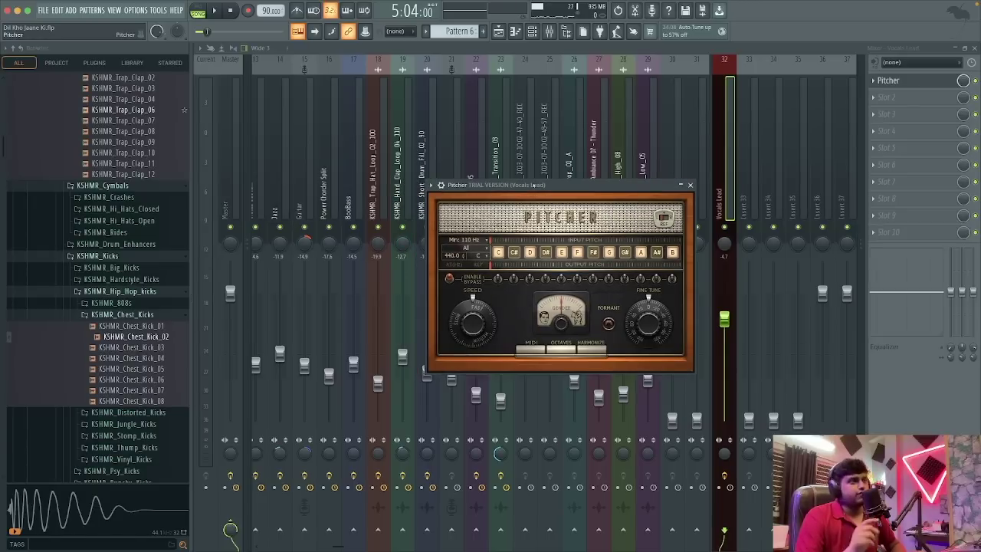
left_click_drag(531, 186, 505, 170)
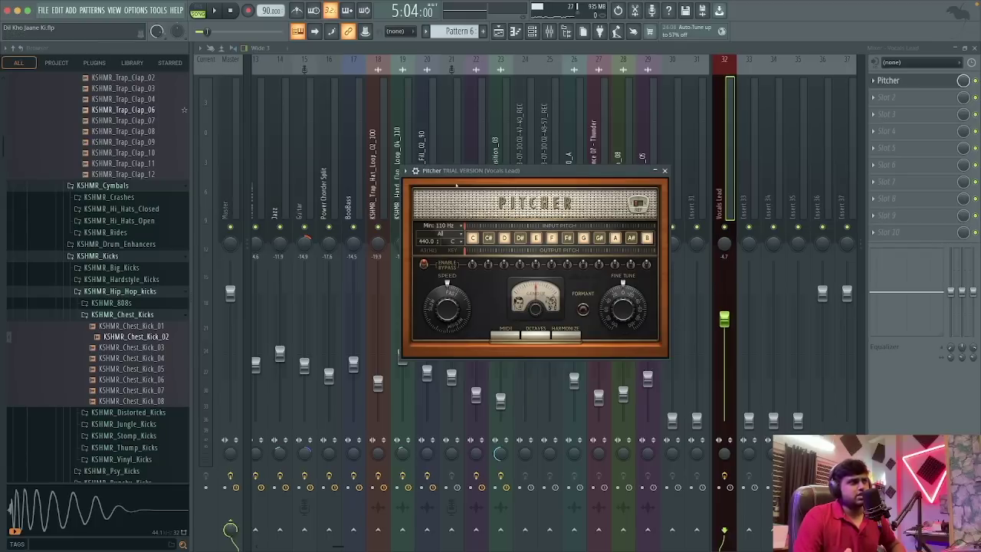
- Set Pitcher's key to A and its scale to Minor
key("space")
key("space")
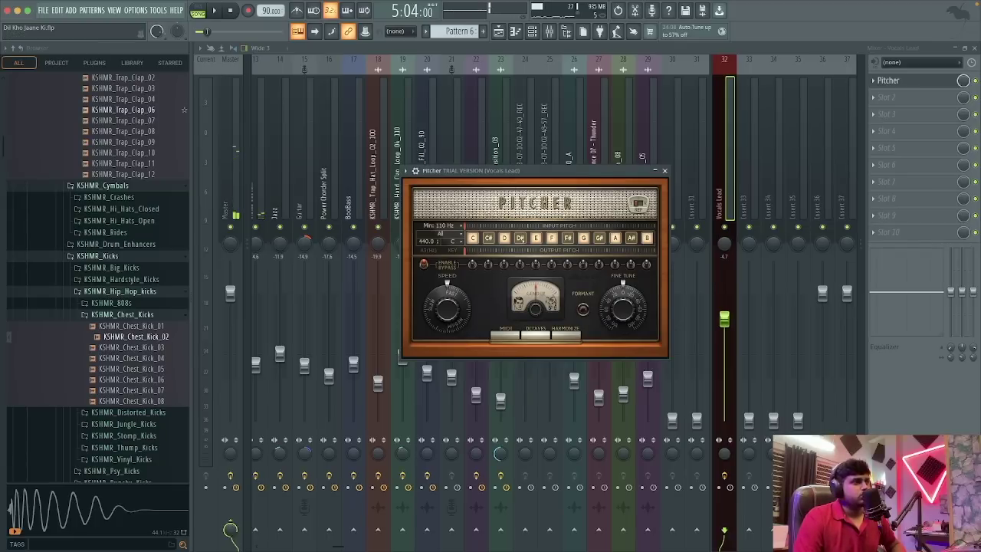
left_click(452, 241)
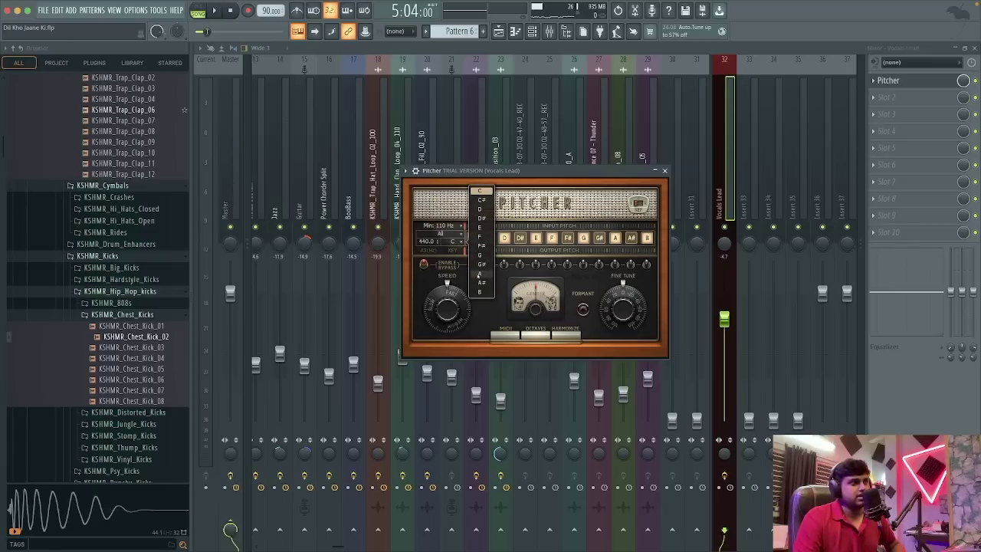
left_click(479, 274)
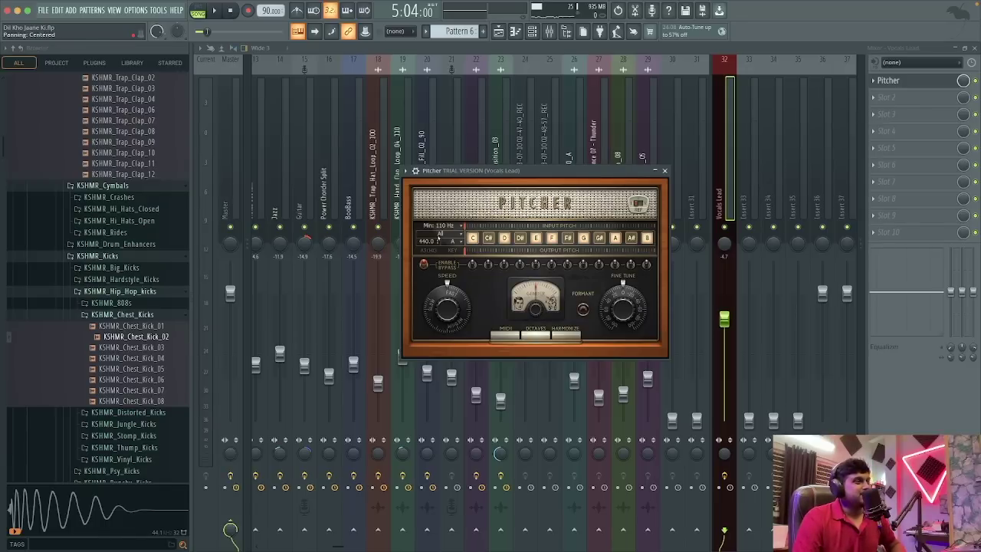
left_click(452, 241)
left_click(480, 273)
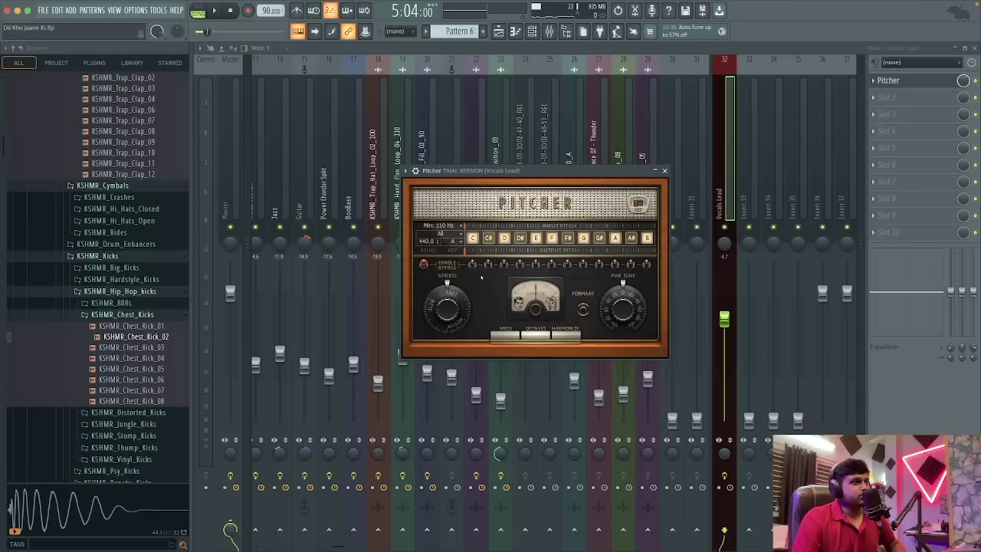
left_click(457, 242)
left_click(479, 275)
left_click(452, 236)
left_click(497, 219)
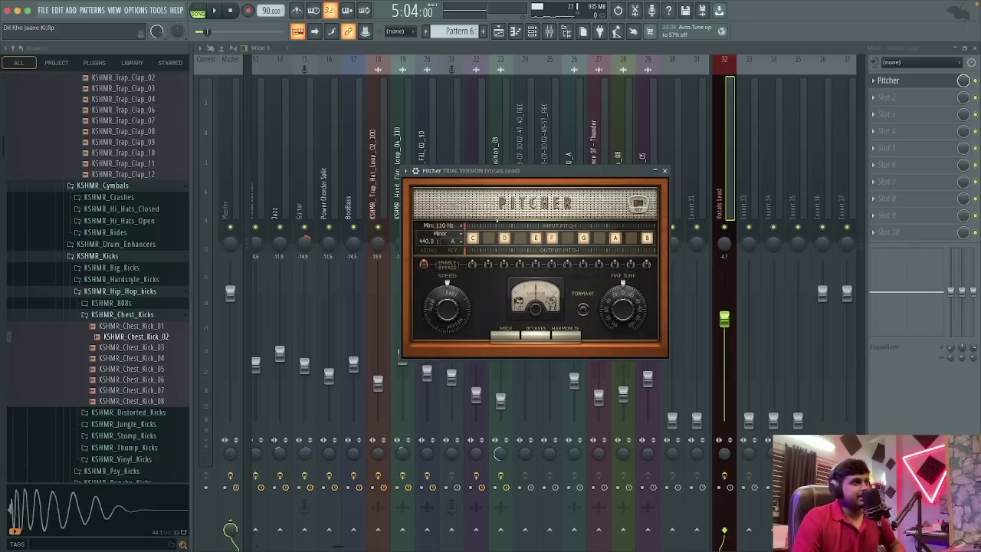
- Move the playback position to 8:15:00 in the playlist, play the vocals briefly, and reopen Pitcher on Vocals Lead
key("space")
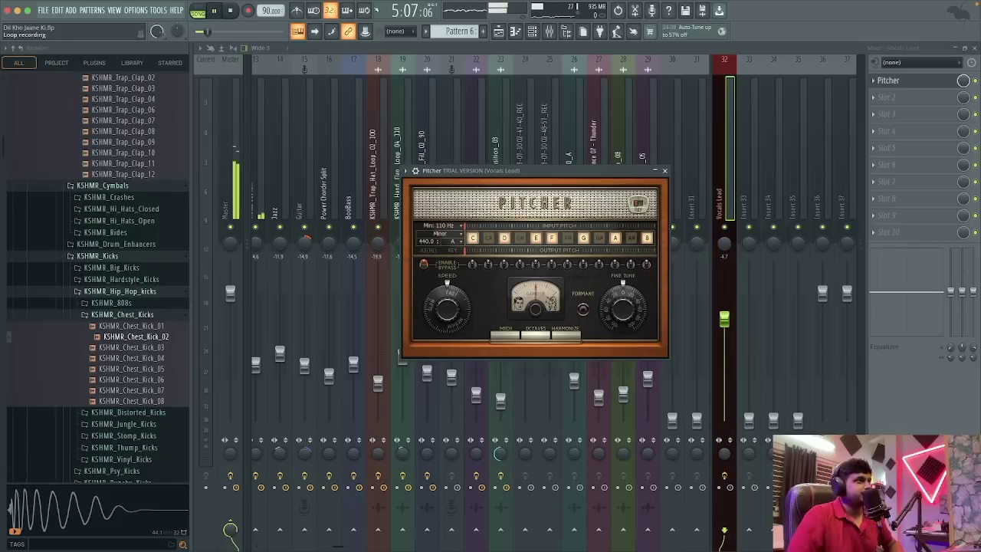
left_click(498, 30)
left_click(551, 69)
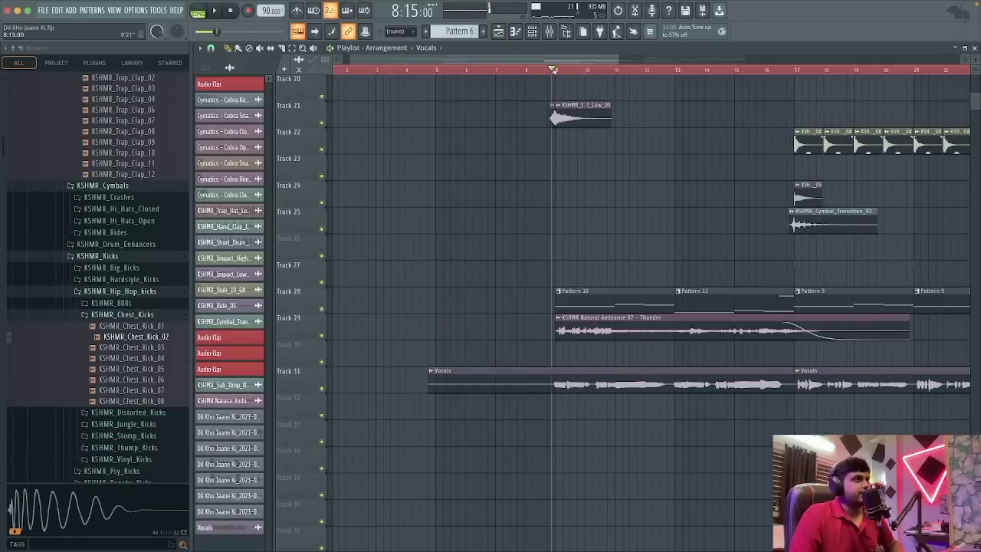
left_click(551, 32)
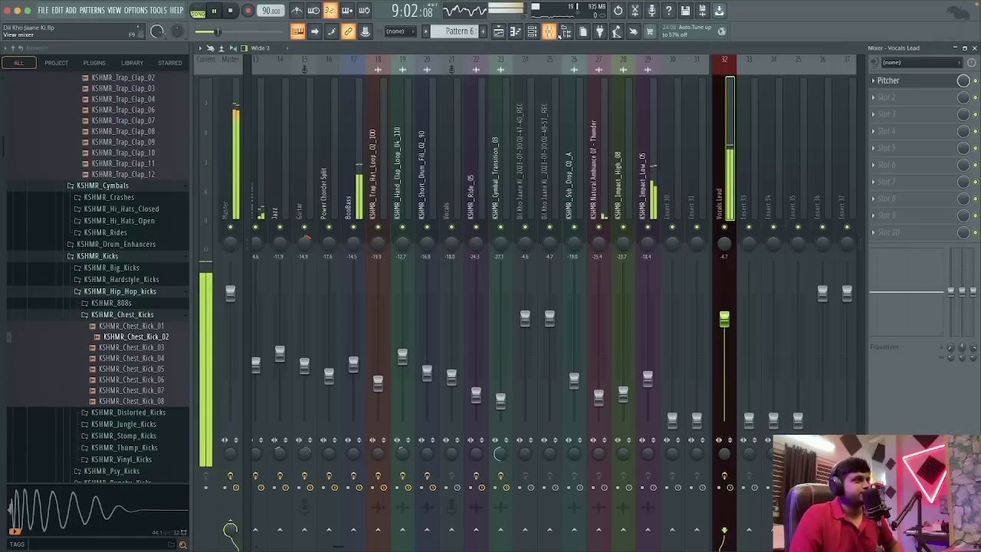
left_click(889, 81)
key("space")
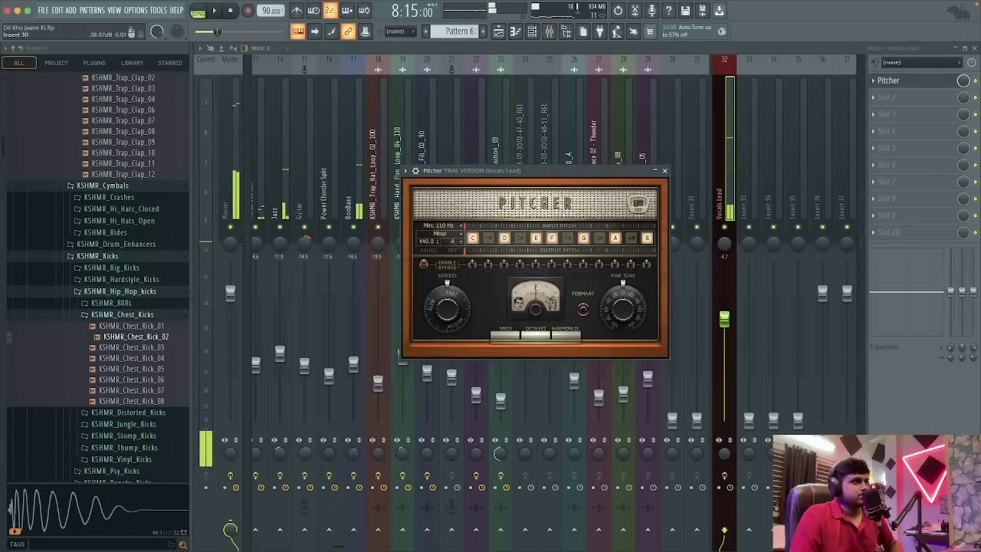
- Set Pitcher's Gender to -100 and audition the vocals from 8:15:00
left_click_drag(535, 309, 535, 337)
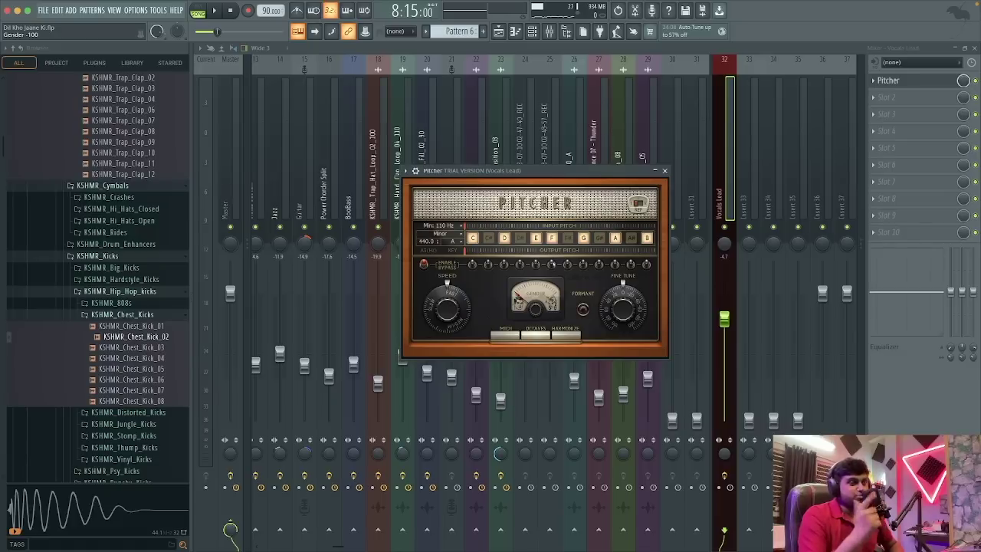
key("space")
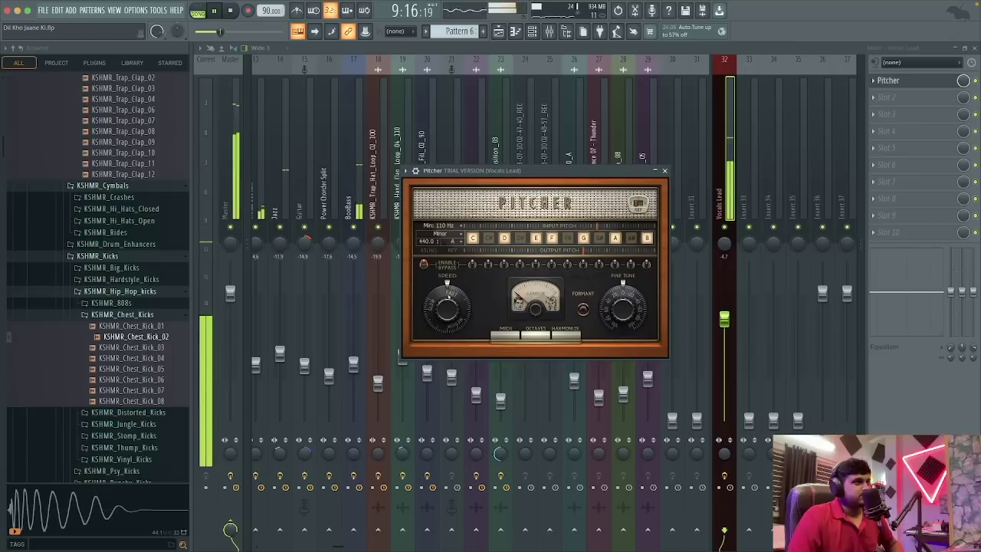
key("space")
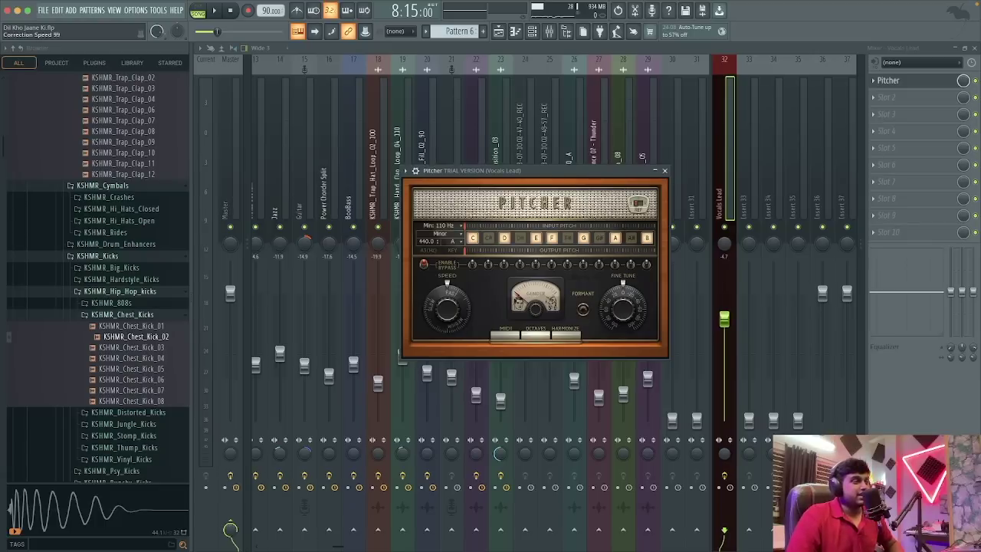
- Set Pitcher's correction speed to 0 and audition the vocals with the slow correction
left_click_drag(447, 309, 447, 330)
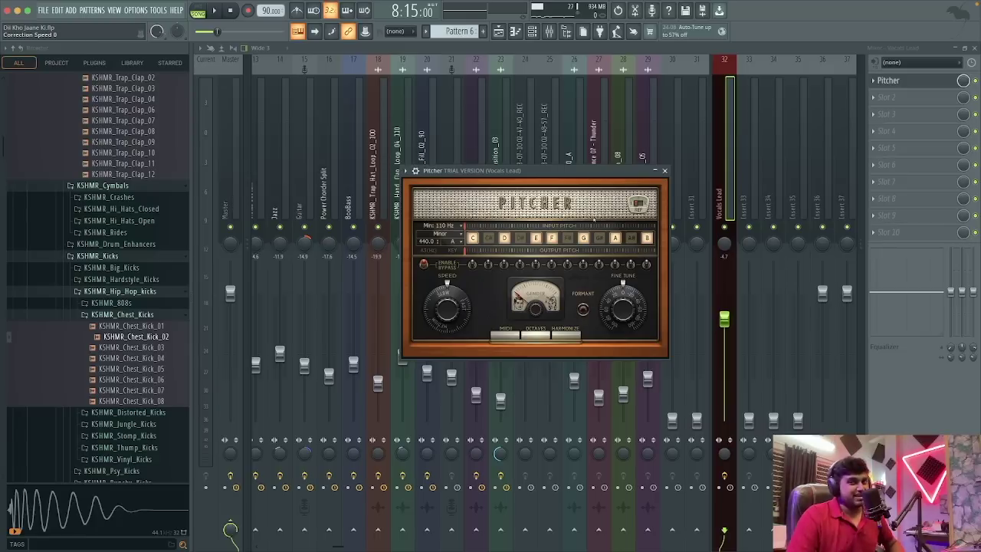
key("space")
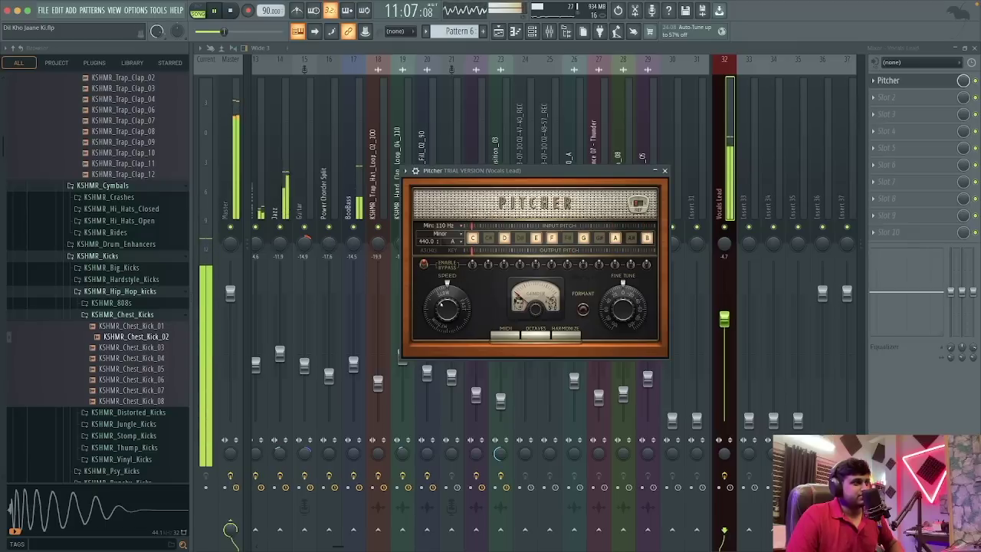
key("space")
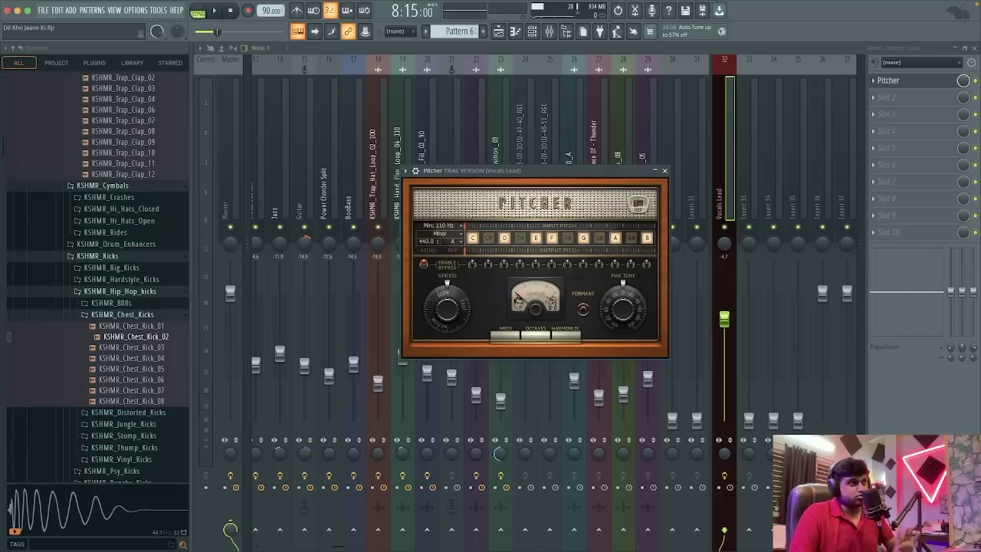
- Close Pitcher and delete it from the first effect slot of Vocals Lead
left_click(663, 171)
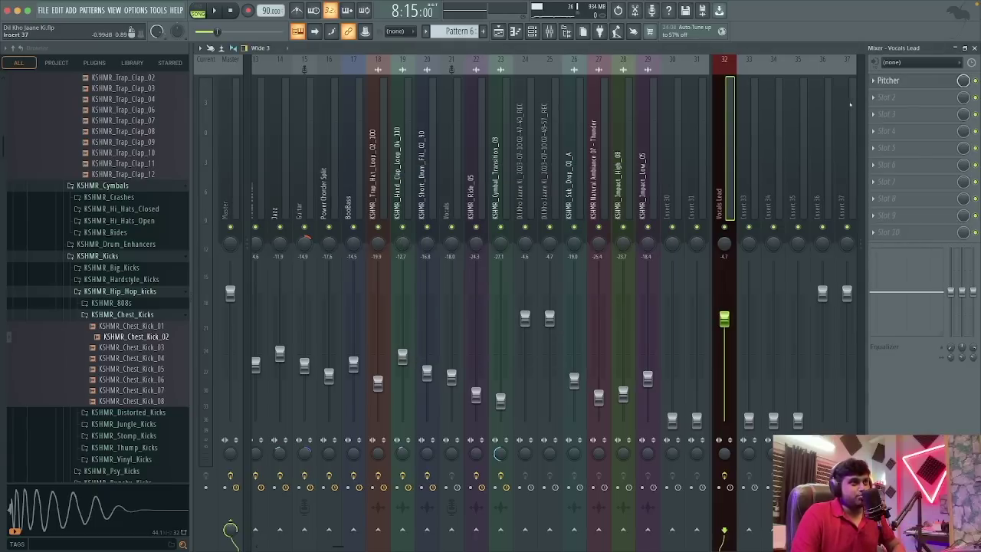
left_click(873, 81)
left_click(881, 86)
- Search the effect plugins for "waves tu" and load Waves Tune Real-Time Stereo into slot 1 of Vocals Lead
left_click(882, 87)
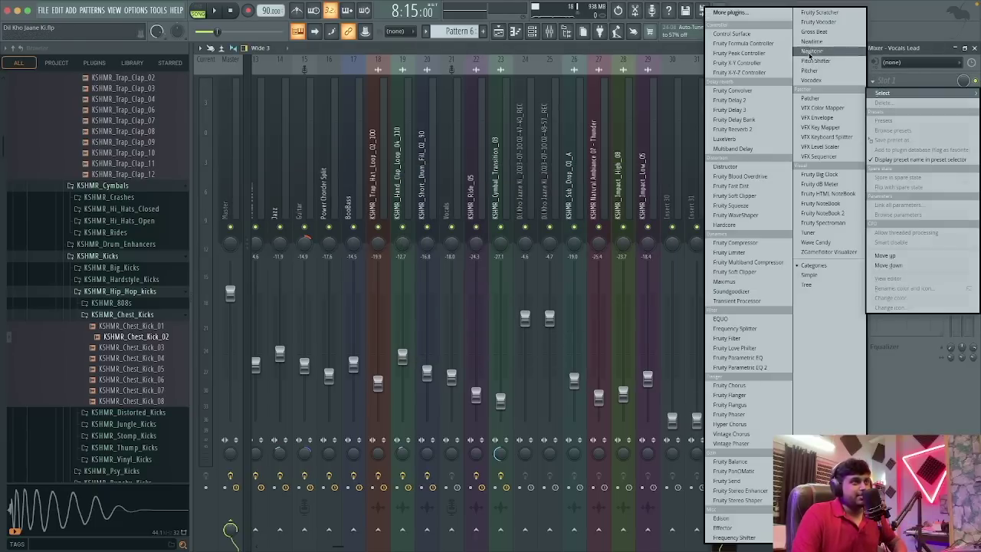
left_click(741, 11)
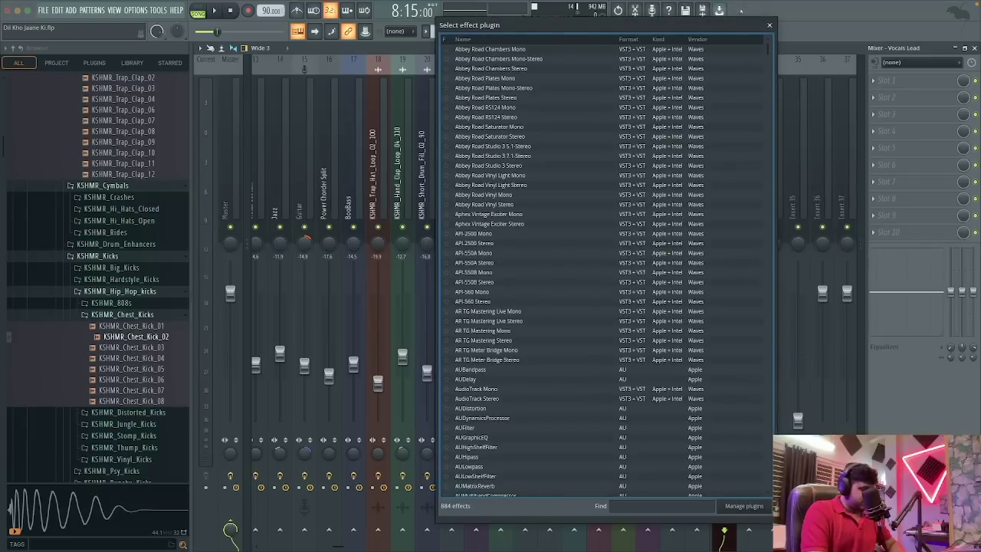
type("waves tu")
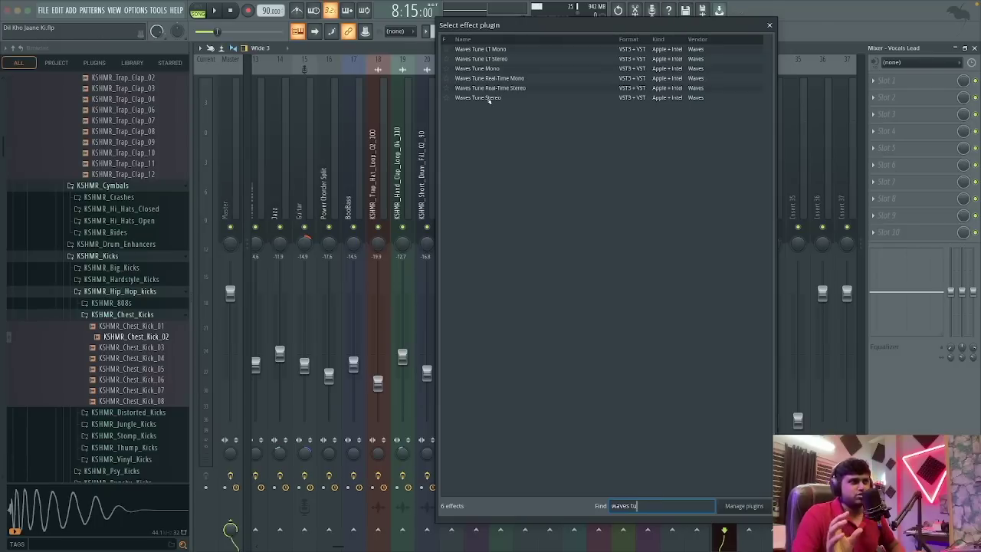
left_click(506, 89)
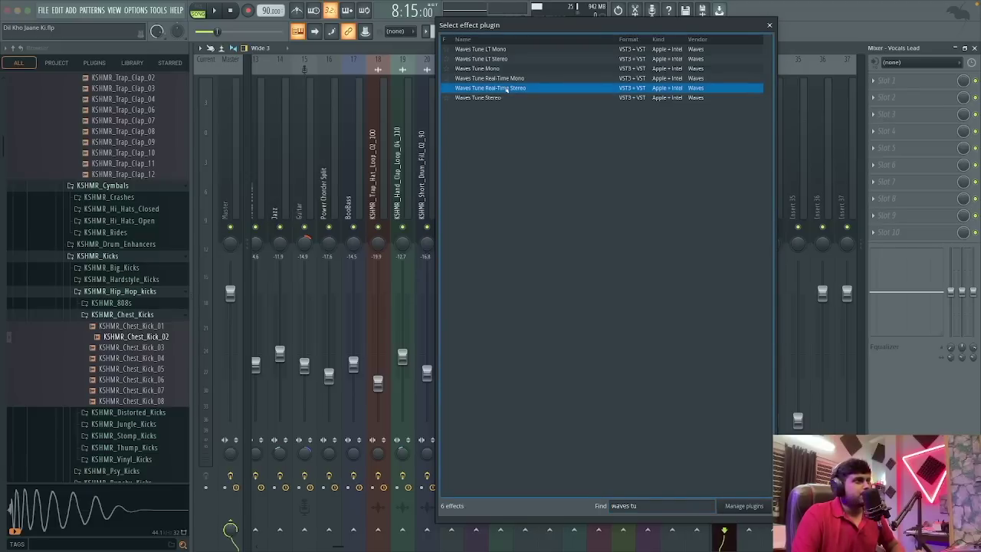
double_click(502, 88)
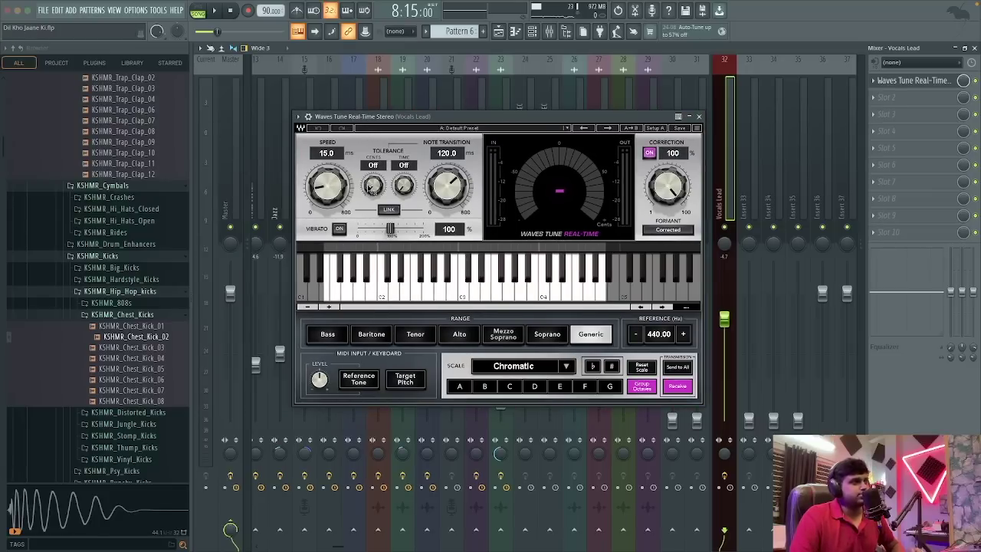
- Set the Waves Tune Real-Time scale to A Natural Minor
left_click(461, 390)
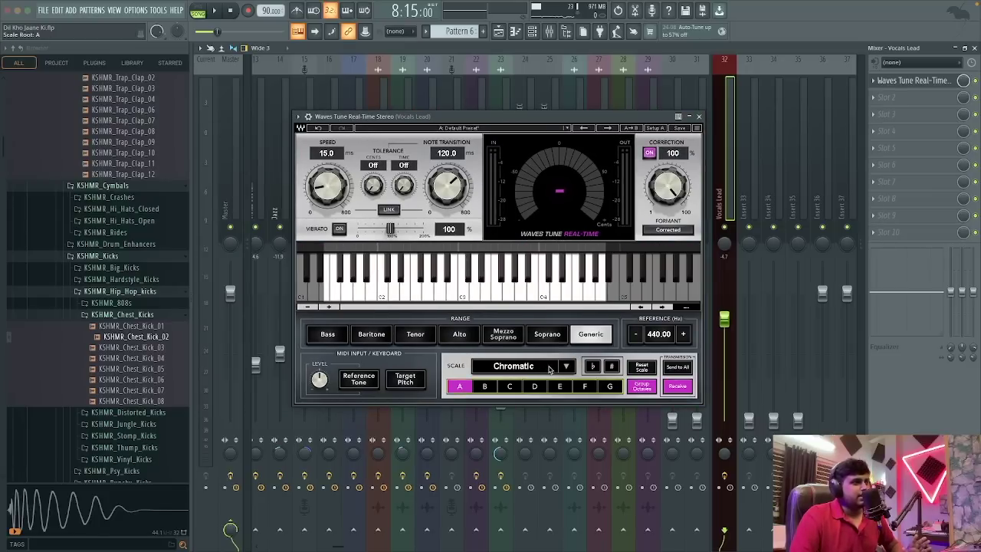
left_click(548, 367)
left_click(549, 369)
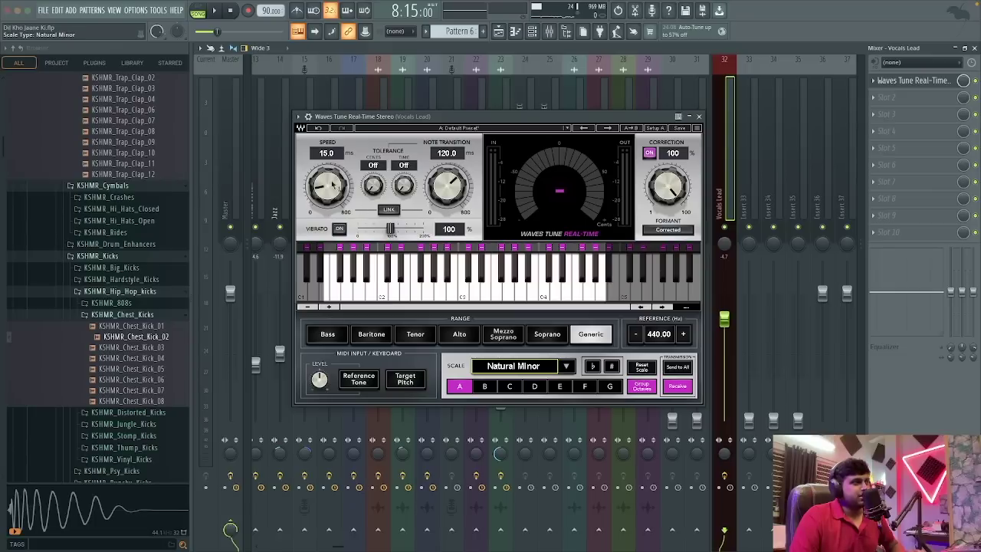
- Set the Waves Tune Real-Time speed to 50 ms after auditioning other speeds, and close the plugin
mouse_move(328, 190)
left_mouse_down()
mouse_move(328, 170)
mouse_move(328, 201)
mouse_move(328, 184)
left_mouse_up()
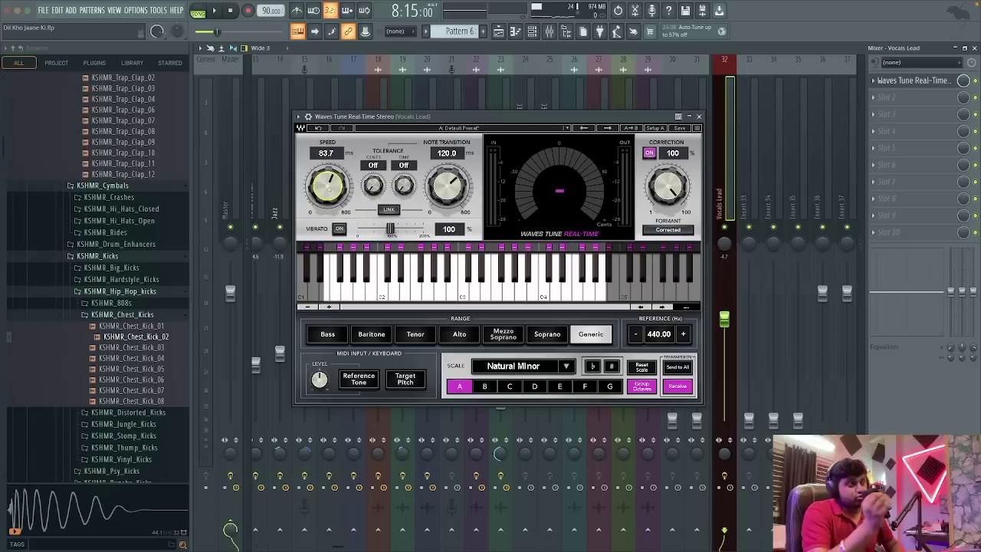
left_click_drag(329, 190, 323, 178)
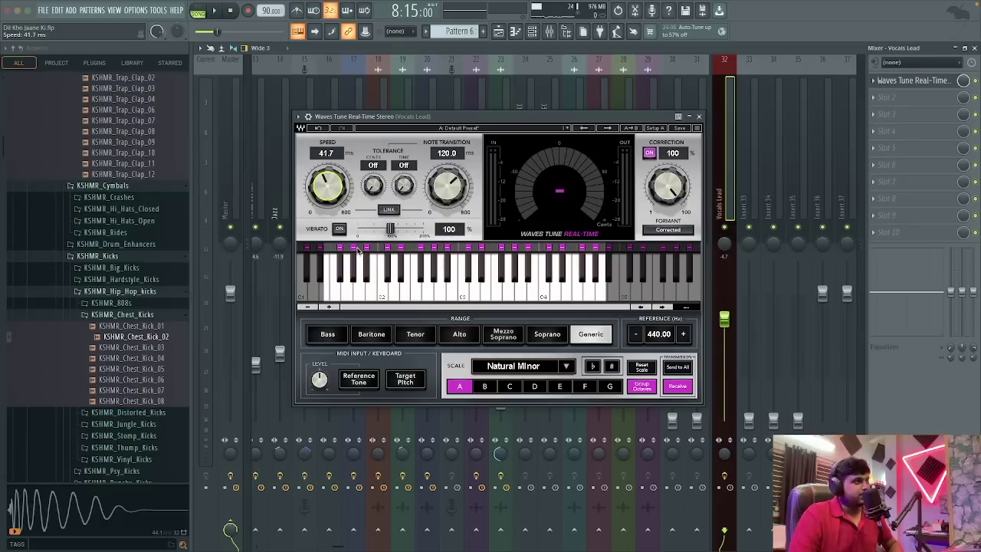
key("space")
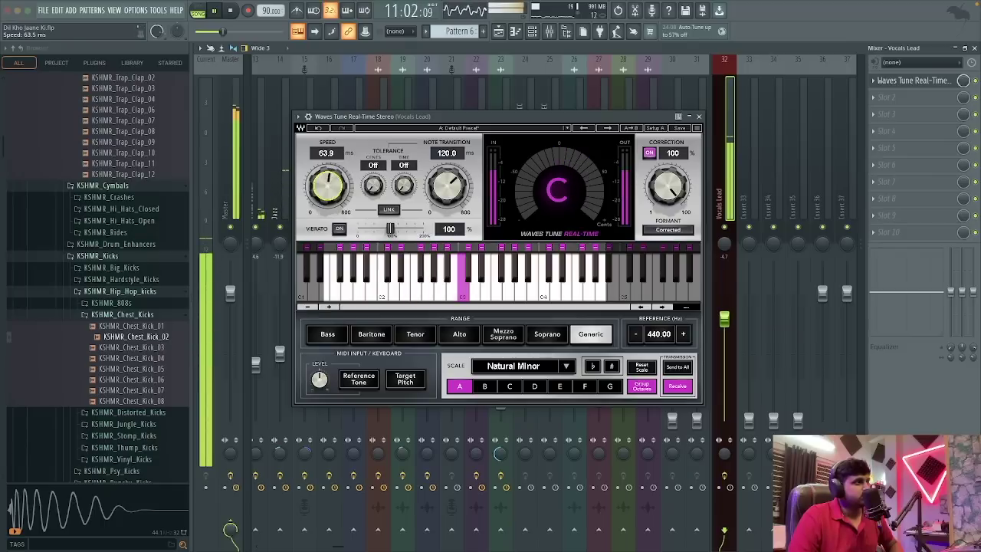
key("space")
type("50")
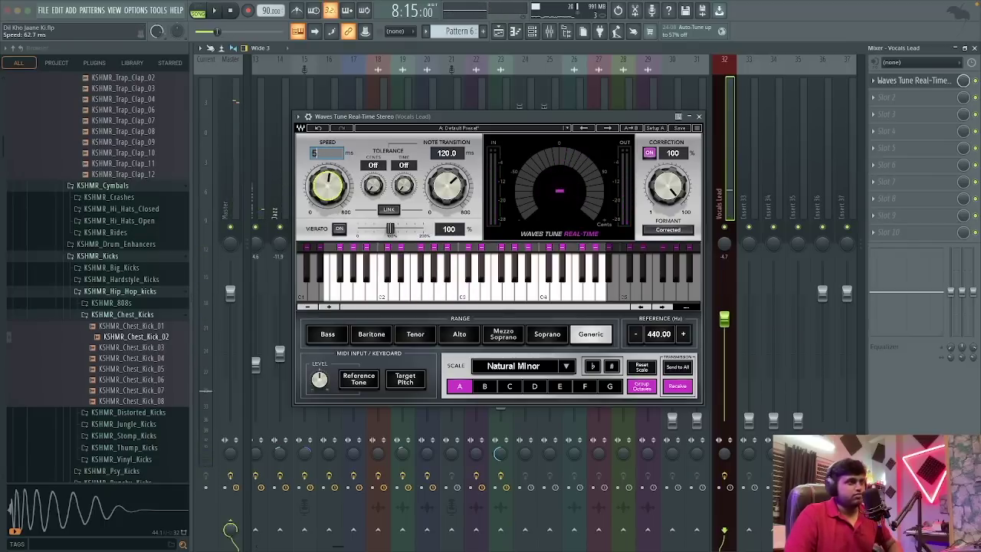
key("Return")
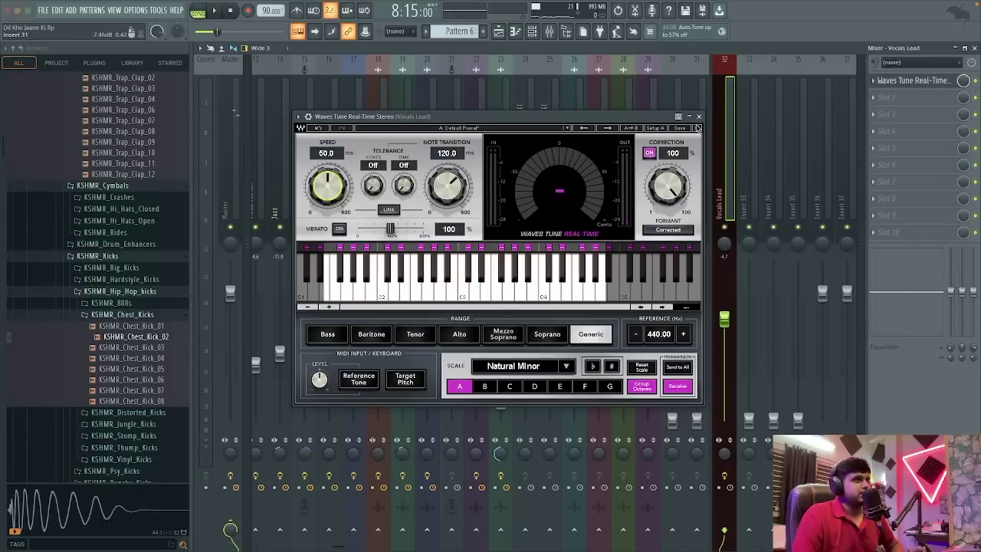
left_click(698, 116)
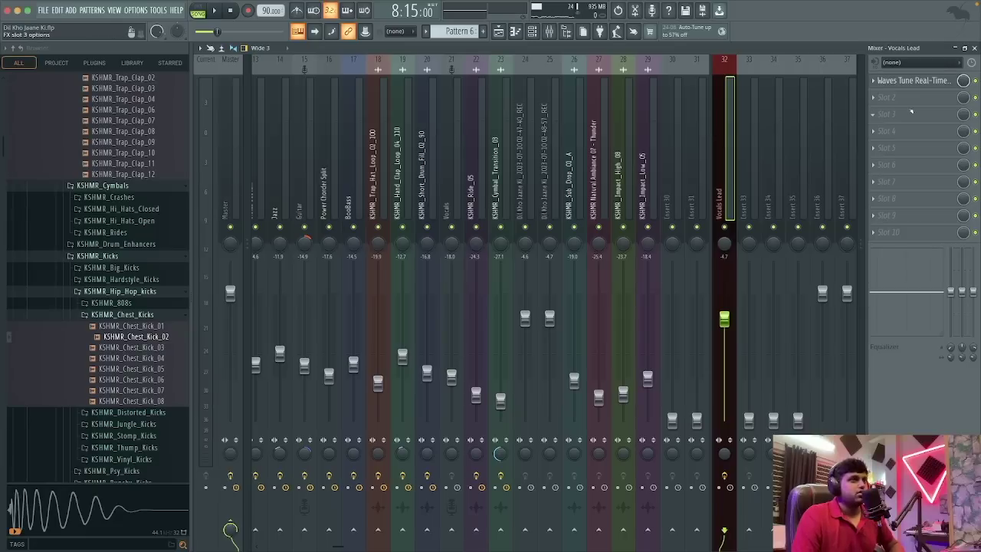
- Load Fruity Parametric EQ 2 into slot 2 of Vocals Lead and solo that mixer channel
left_click(889, 98)
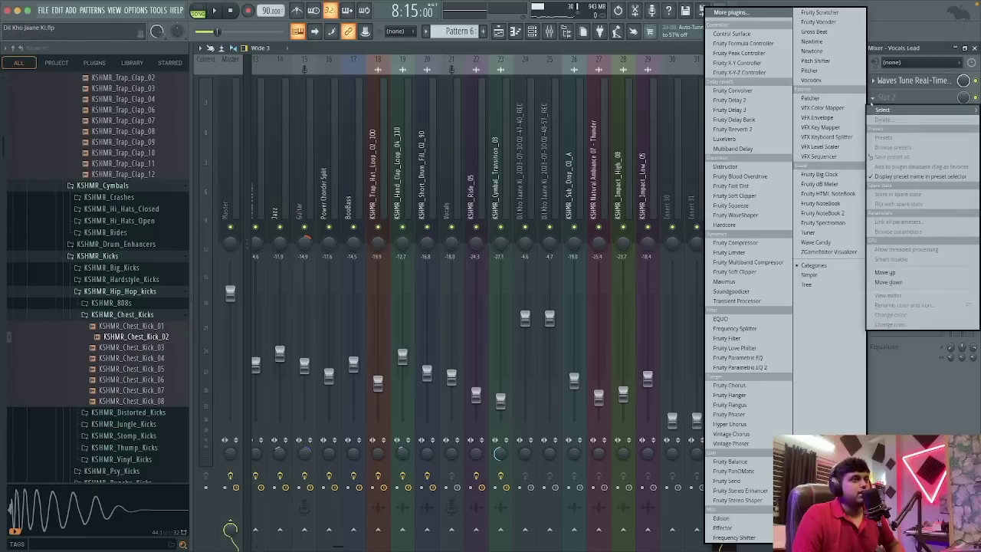
left_click(756, 364)
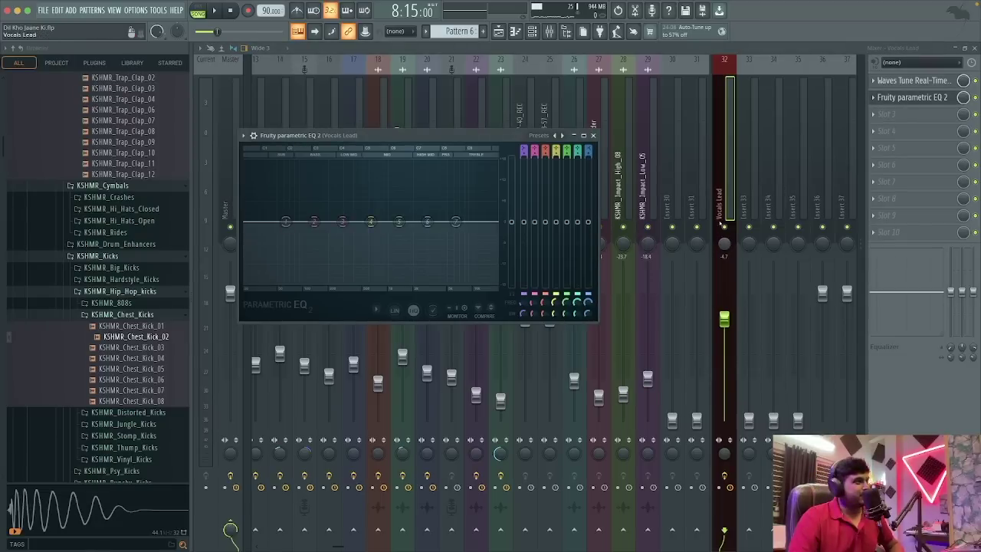
right_click(724, 228)
left_click(912, 98)
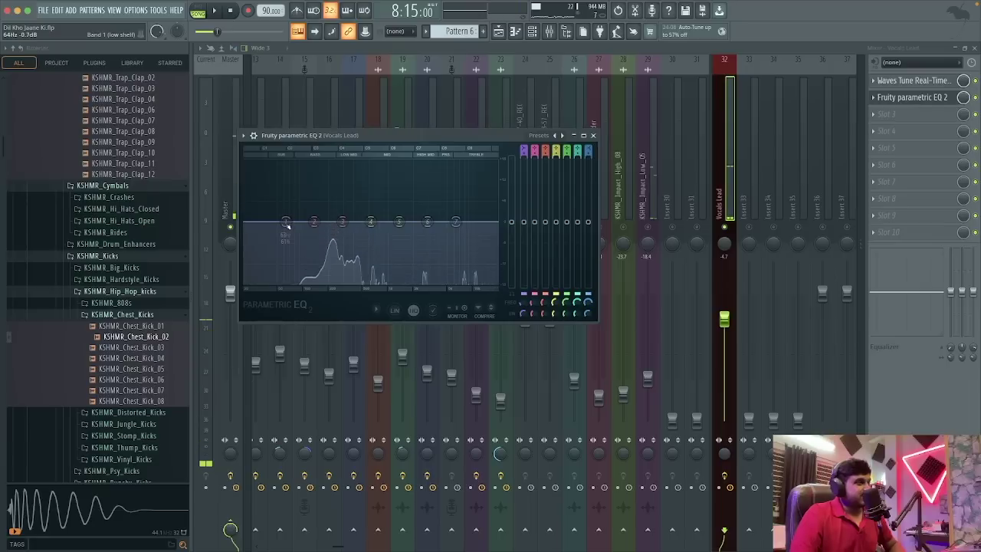
- Try a high-pass filter on EQ band 1 and lower its frequency to about 22 Hz
right_click(283, 223)
left_click(302, 237)
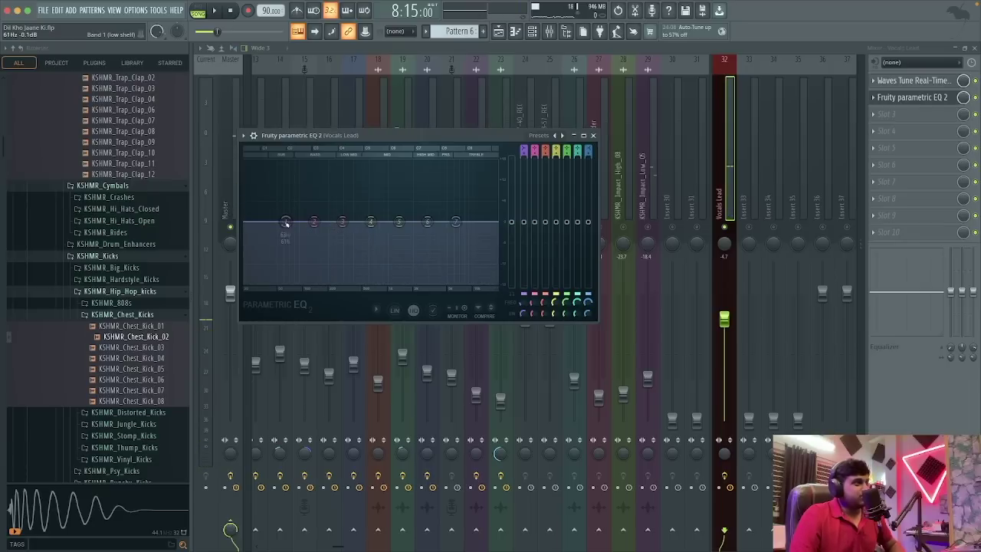
right_click(284, 222)
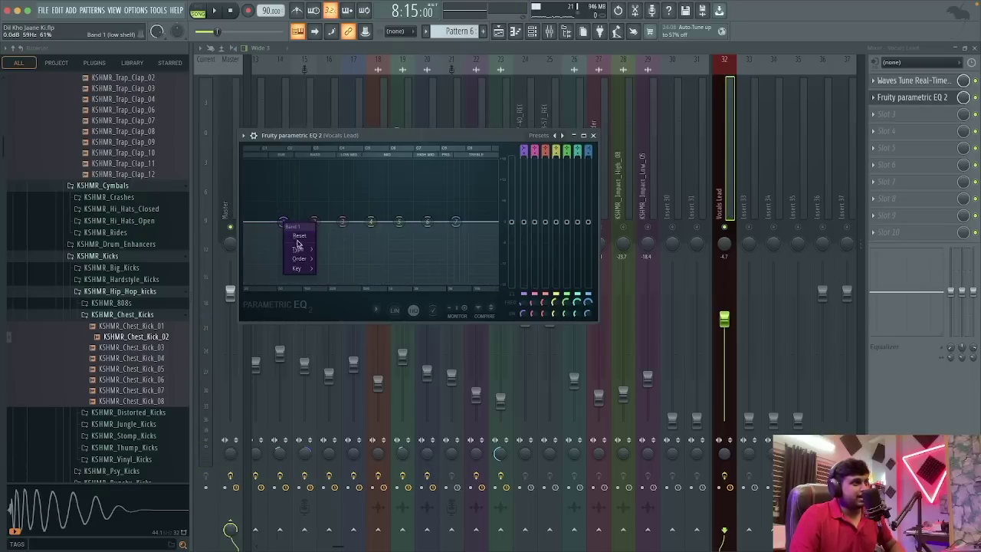
mouse_move(299, 249)
left_click(336, 277)
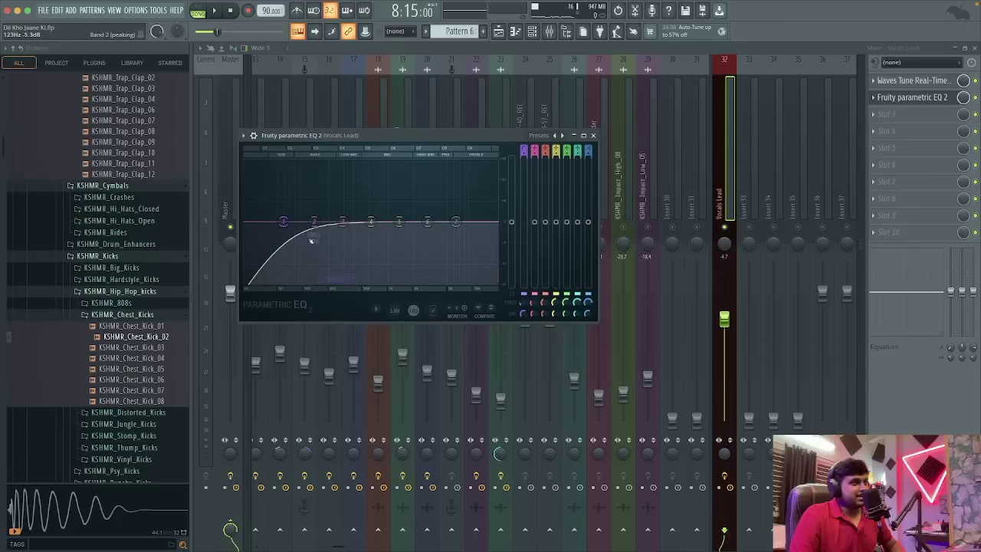
left_click_drag(284, 222, 245, 222)
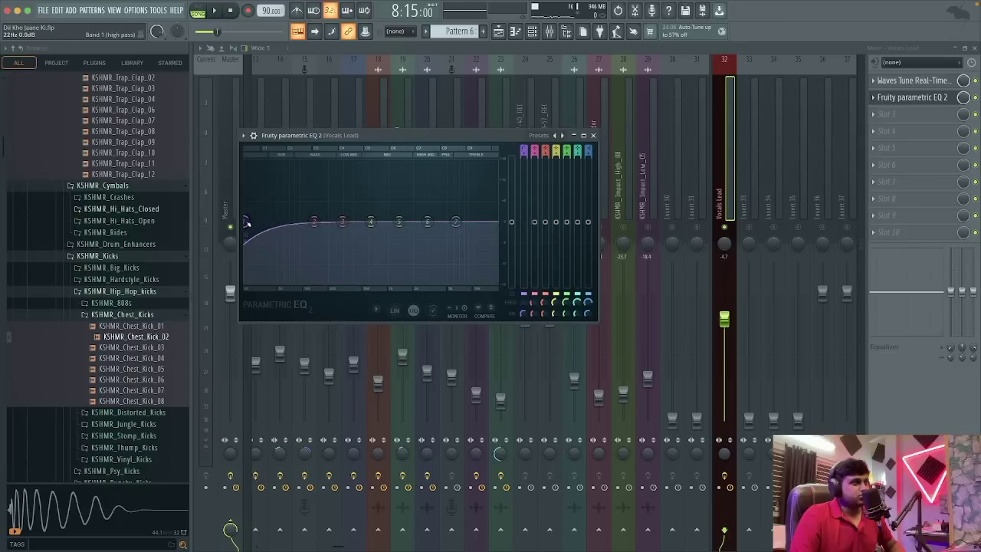
- Try a different filter order on the band 1 high-pass and restore the EQ's Default preset
right_click(246, 222)
mouse_move(263, 258)
left_click(293, 259)
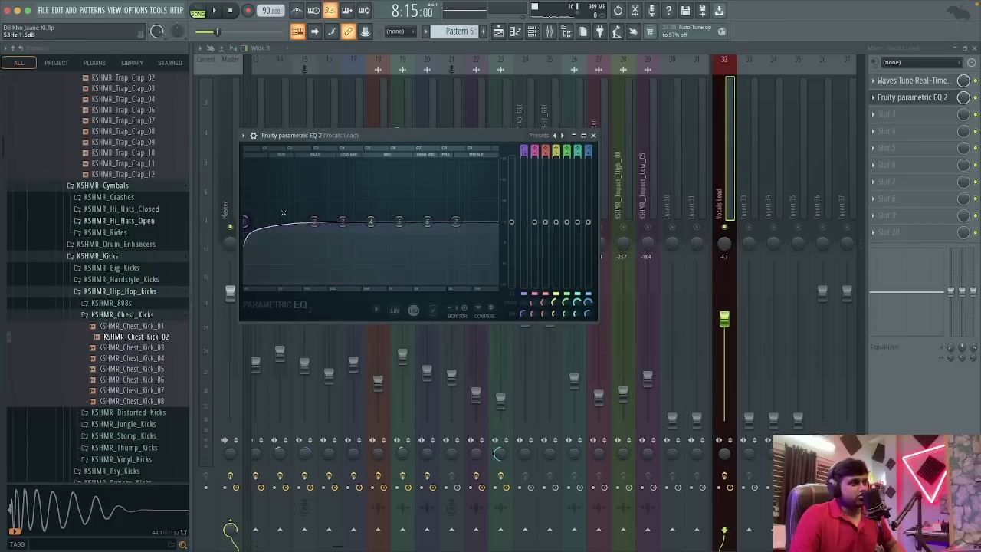
left_click(554, 135)
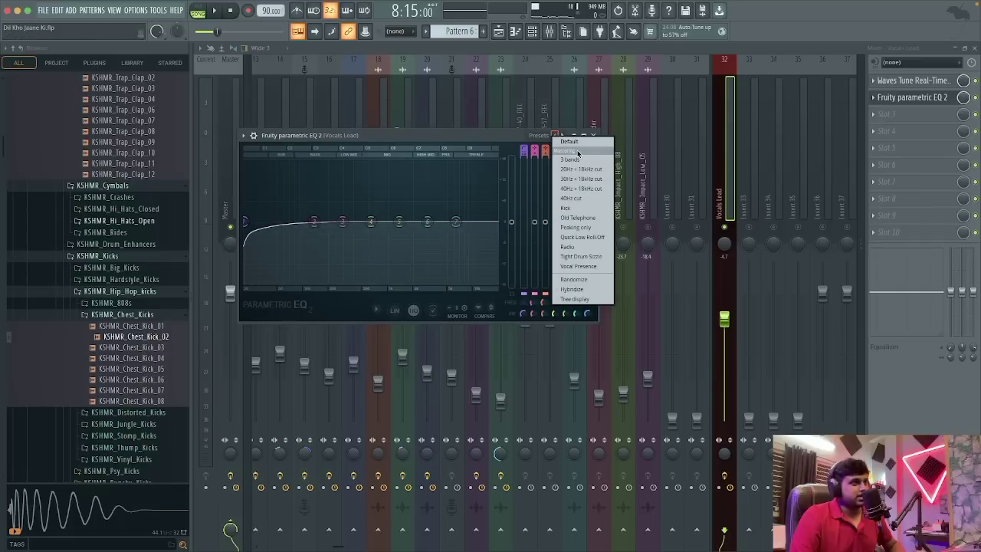
left_click(576, 153)
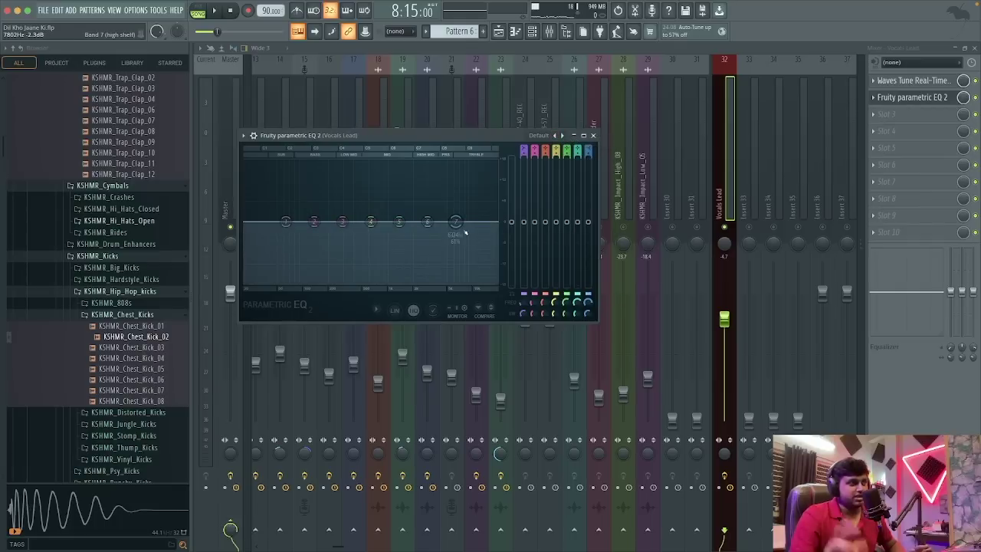
- Try a low-pass filter with the Steep 6 order on EQ band 7
right_click(454, 223)
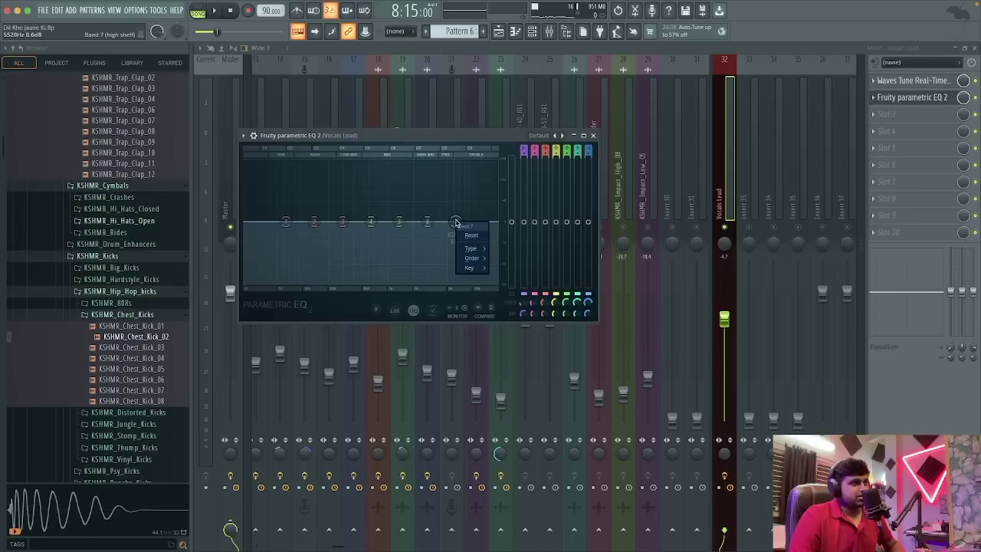
mouse_move(473, 247)
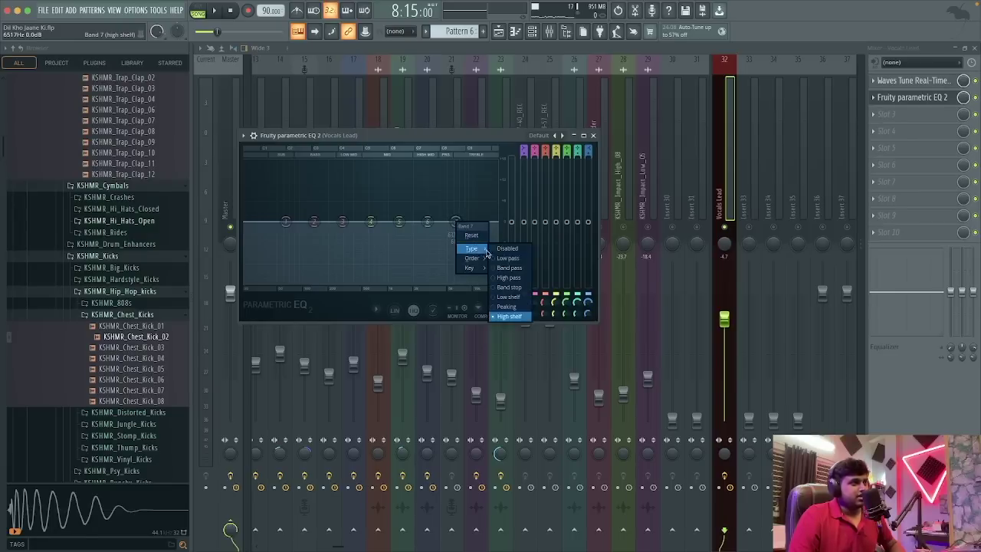
left_click(505, 256)
right_click(457, 224)
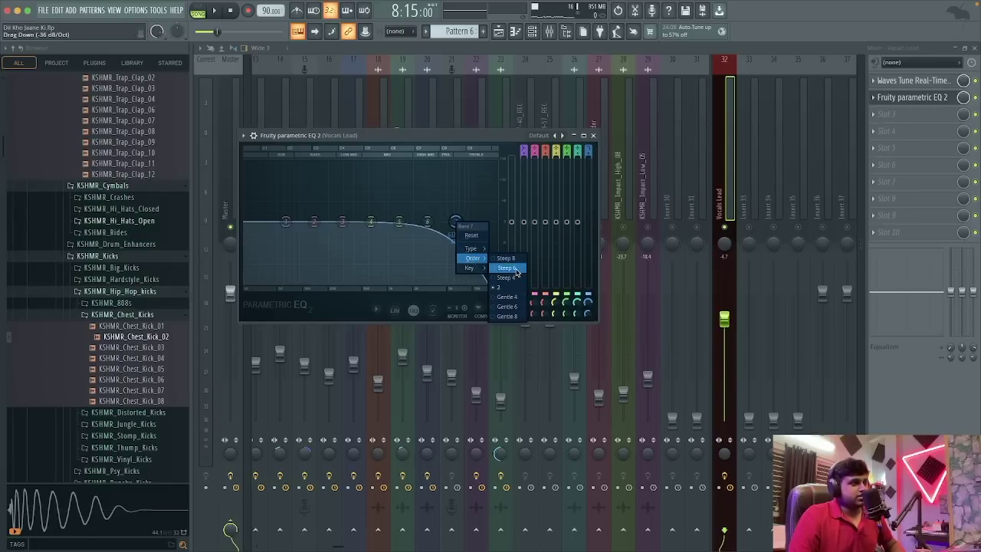
left_click(498, 268)
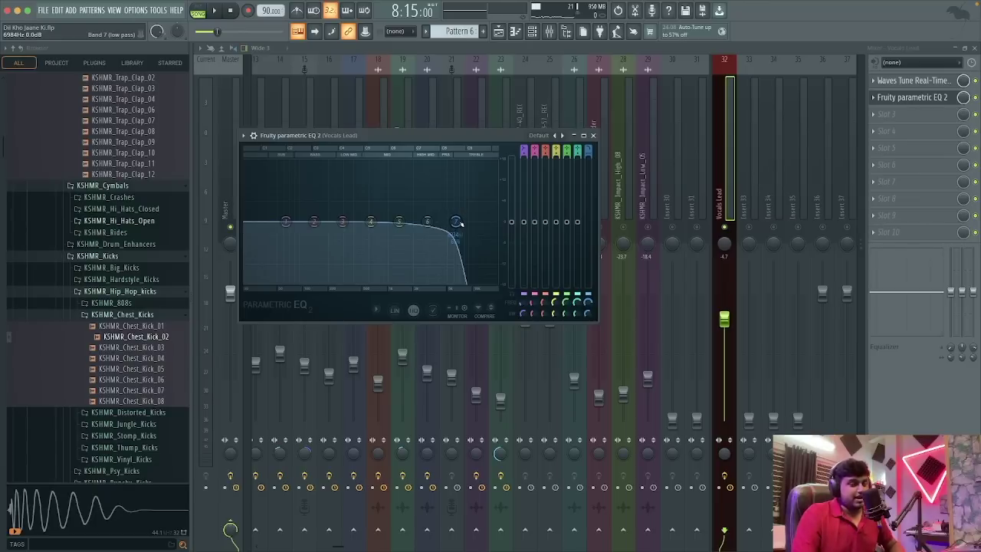
- Sweep the band 7 low-pass down to about 123 Hz while auditioning the soloed vocals
left_click_drag(457, 223, 381, 221)
key("space")
key("space")
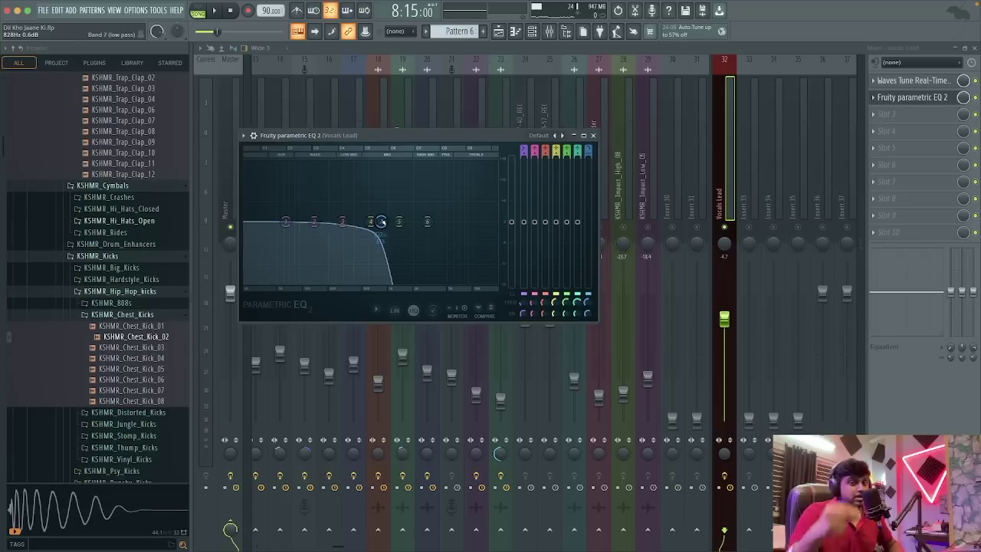
key("space")
left_click_drag(381, 222, 313, 222)
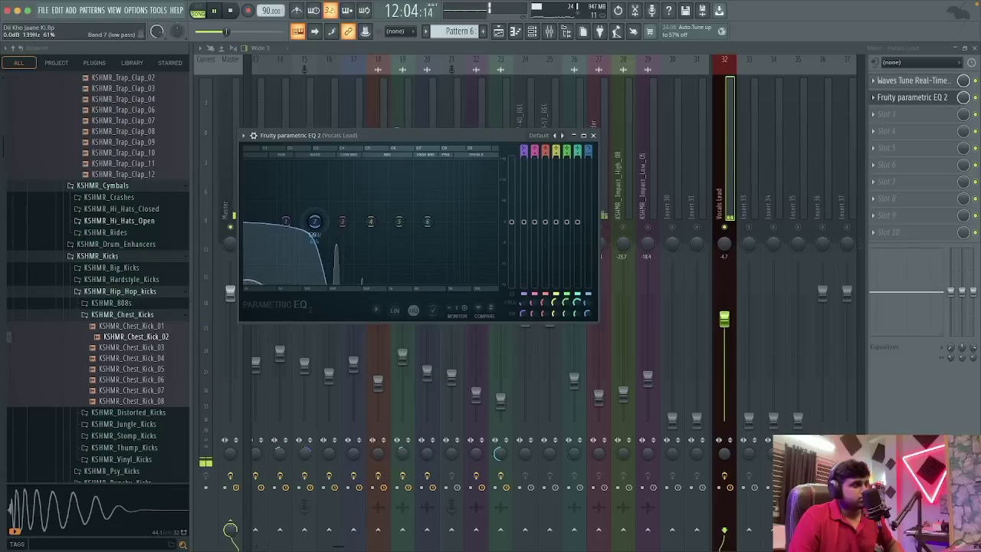
left_click_drag(313, 222, 310, 221)
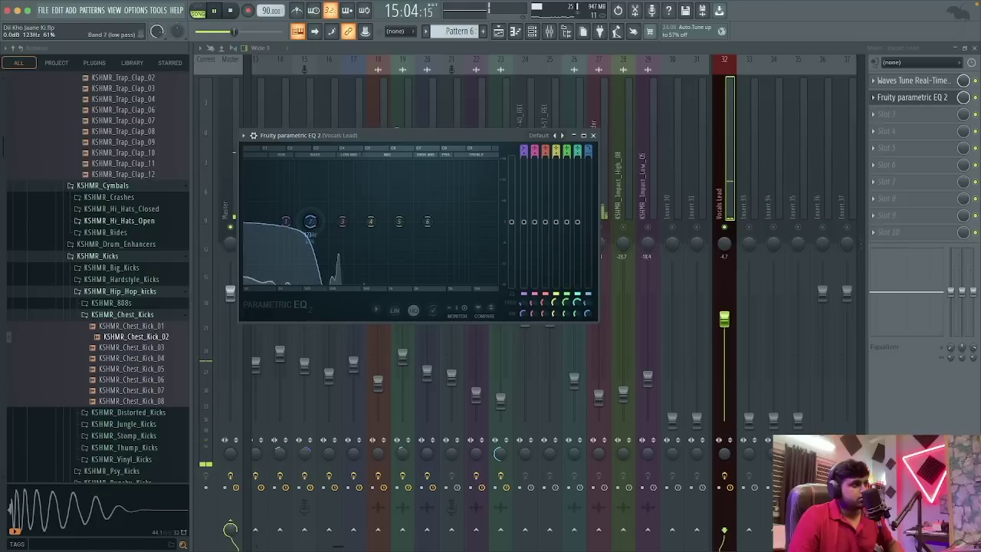
key("space")
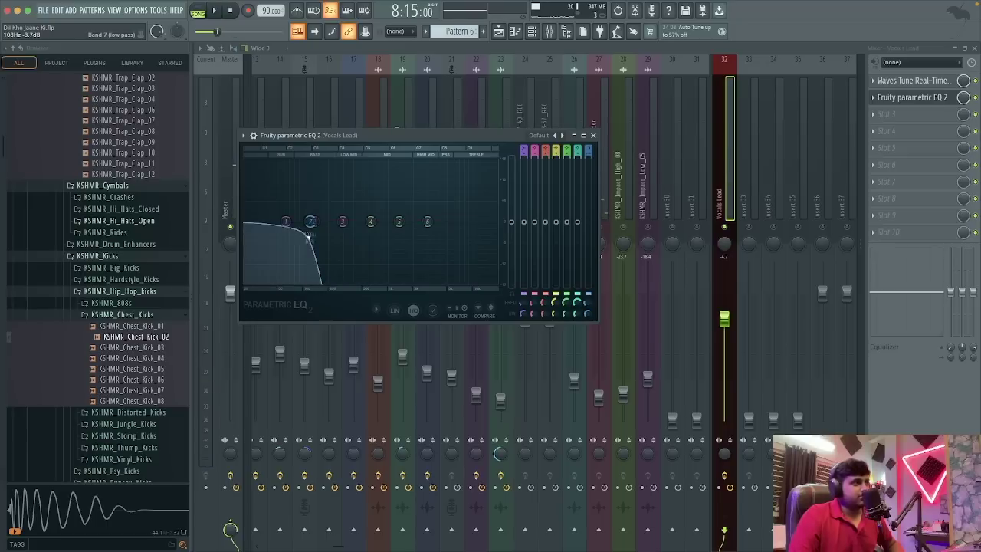
- Fine-tune the band 7 low-pass to about 129 Hz and audition the remaining low frequencies repeatedly
left_click_drag(311, 223, 310, 229)
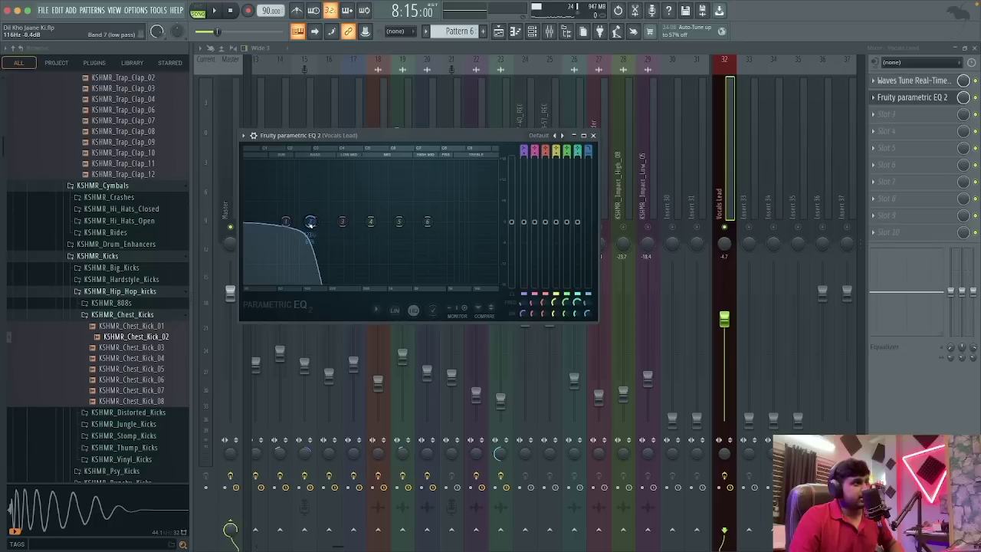
left_click_drag(311, 222, 309, 222)
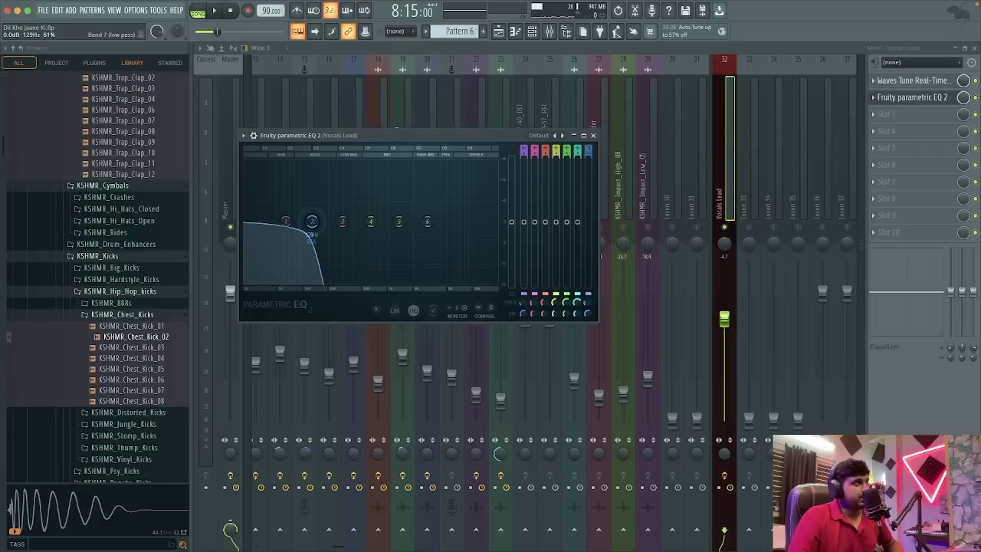
key("space")
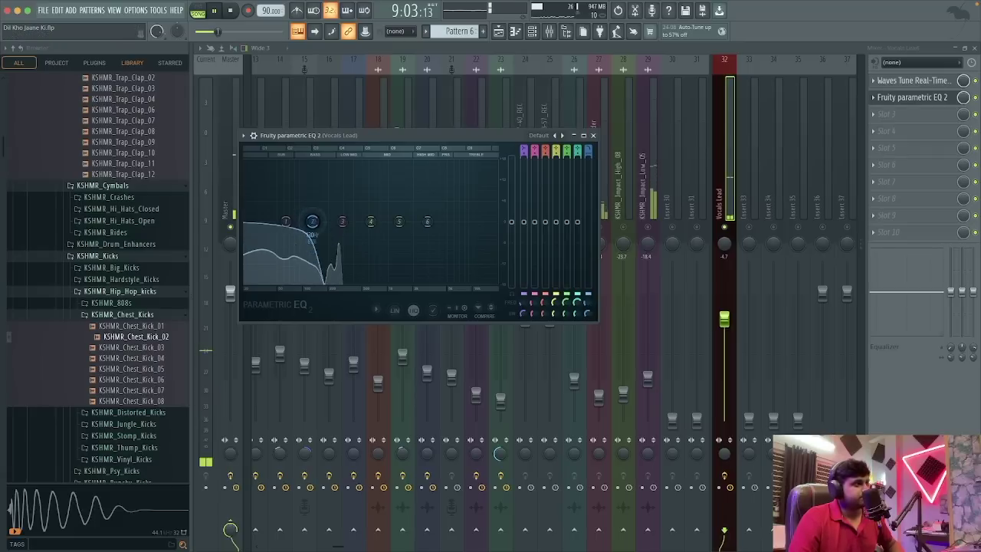
key("space")
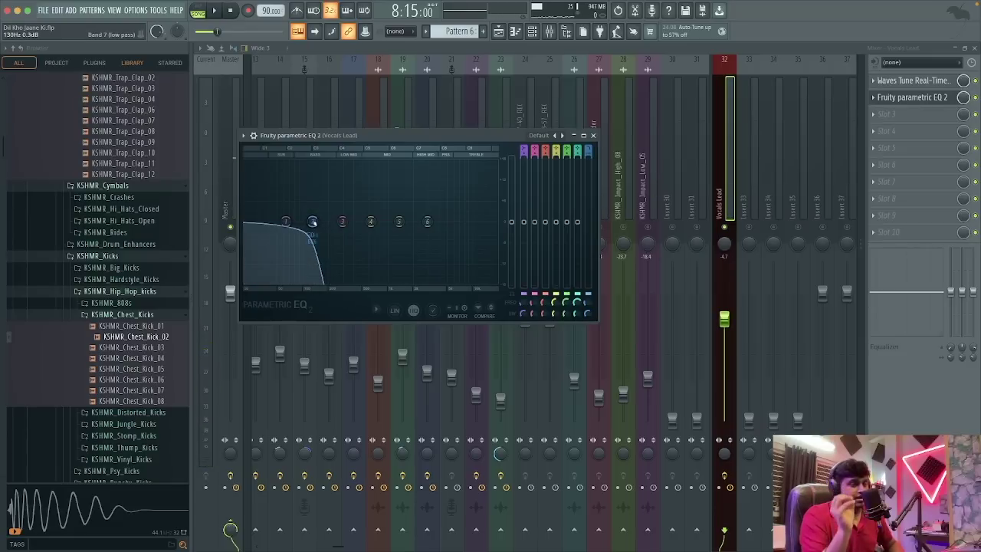
key("space")
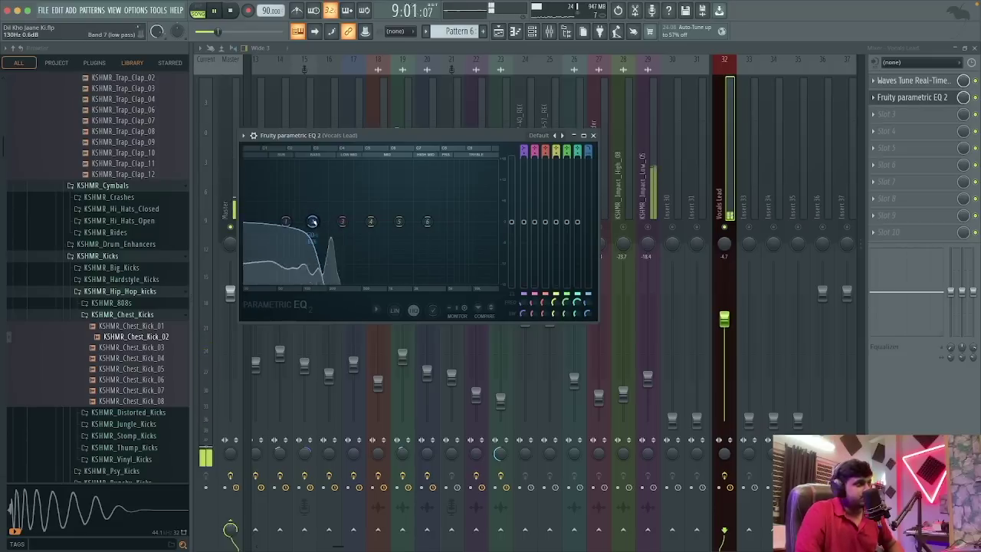
key("space")
key("space")
key("space")
key("space")
key("space")
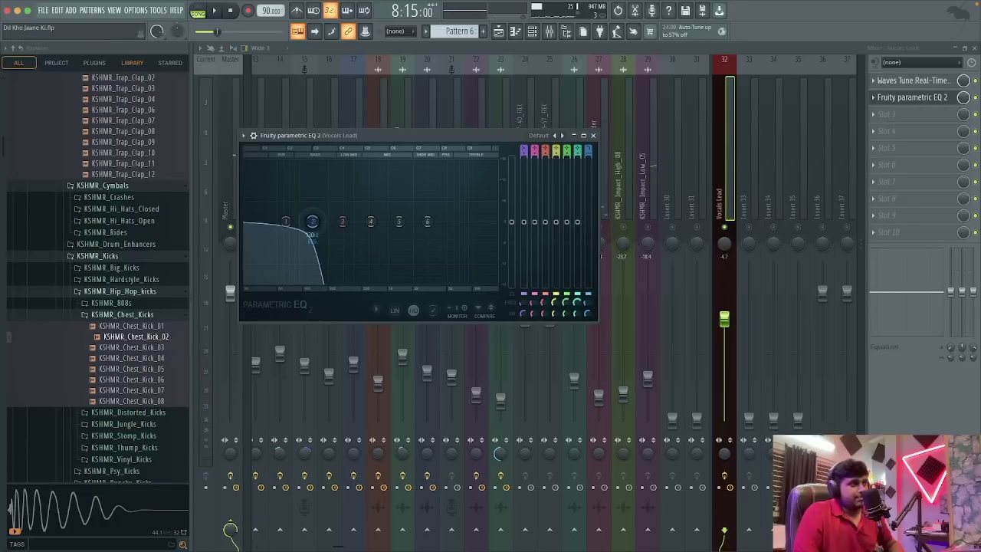
left_click(313, 222)
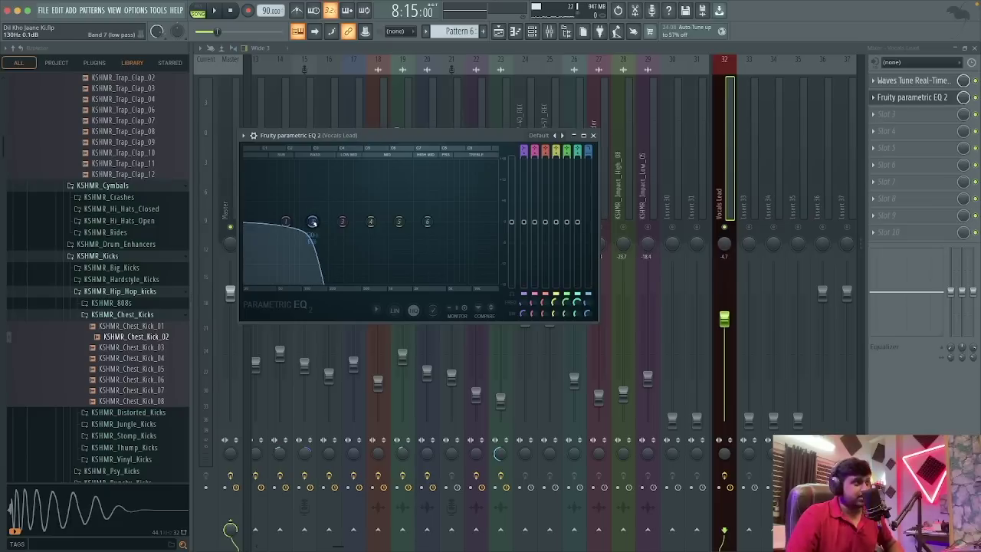
- Move the band 7 low-pass to the upper end of the spectrum and restore the EQ's Default preset
left_click_drag(312, 222, 497, 222)
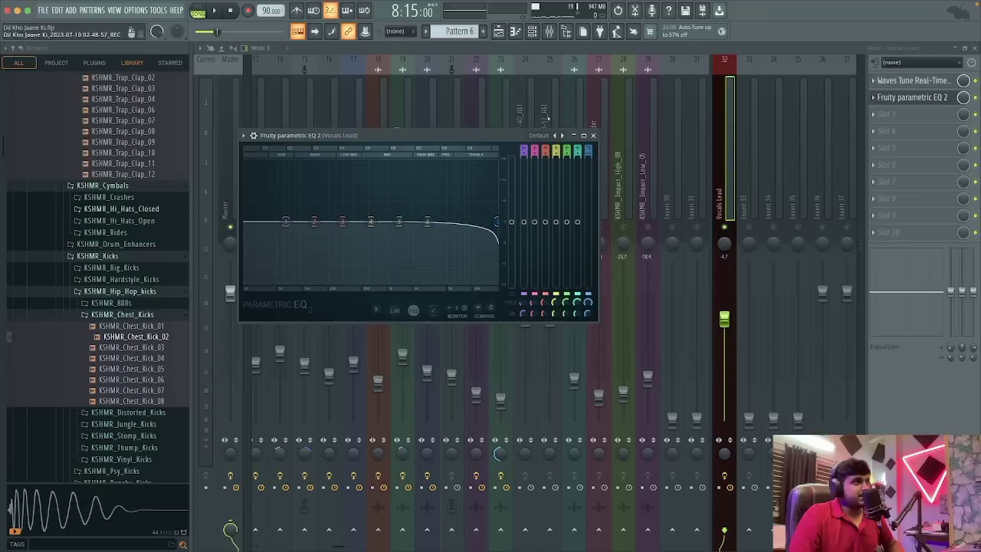
right_click(563, 137)
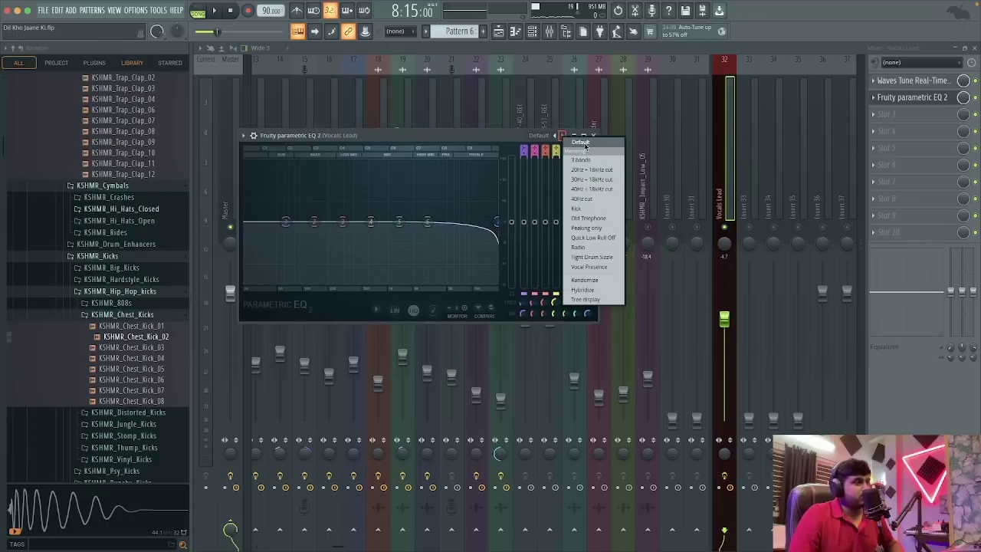
left_click(557, 144)
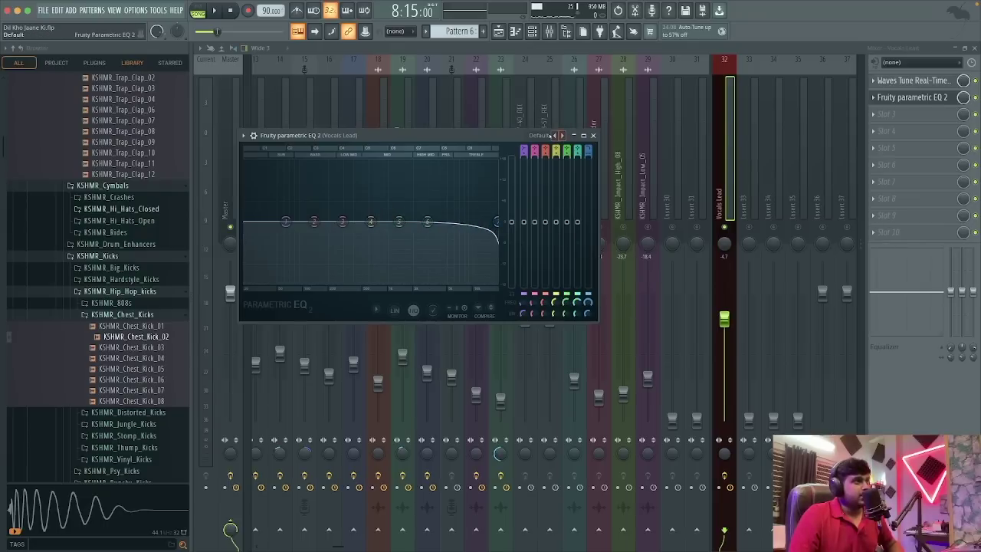
right_click(558, 141)
left_click(573, 146)
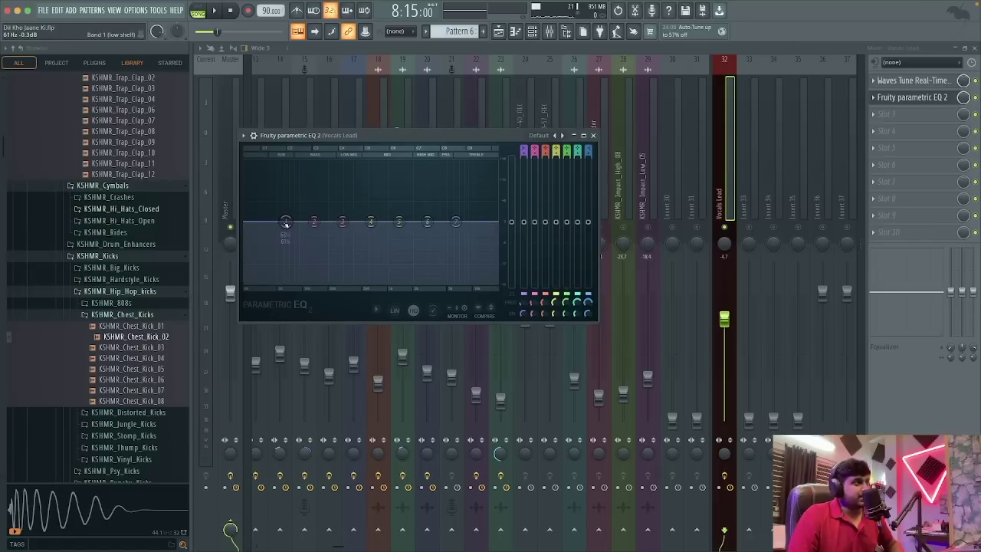
- Try a steep high-pass filter on EQ band 1 with its cutoff at about 60 Hz
right_click(285, 223)
mouse_move(302, 249)
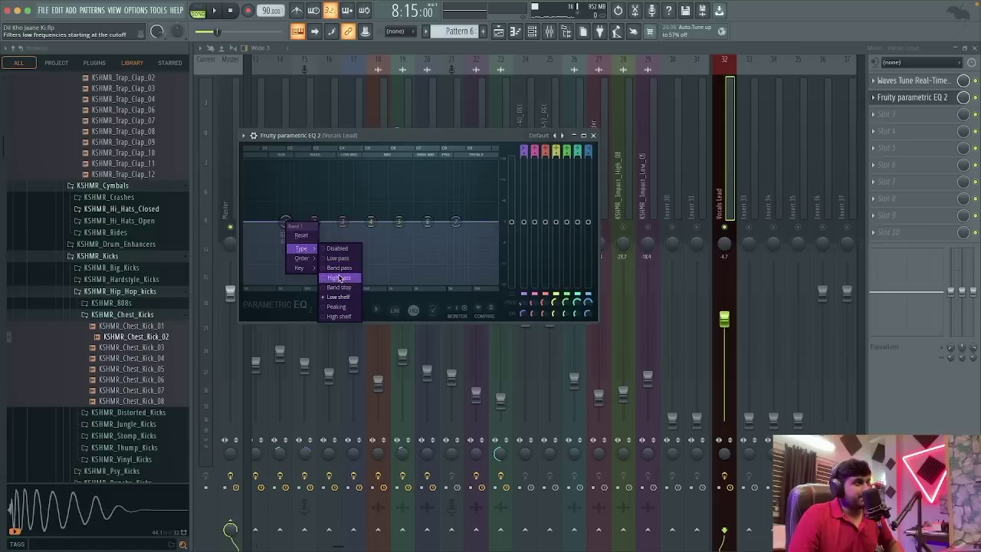
left_click(339, 277)
right_click(285, 223)
left_click(337, 267)
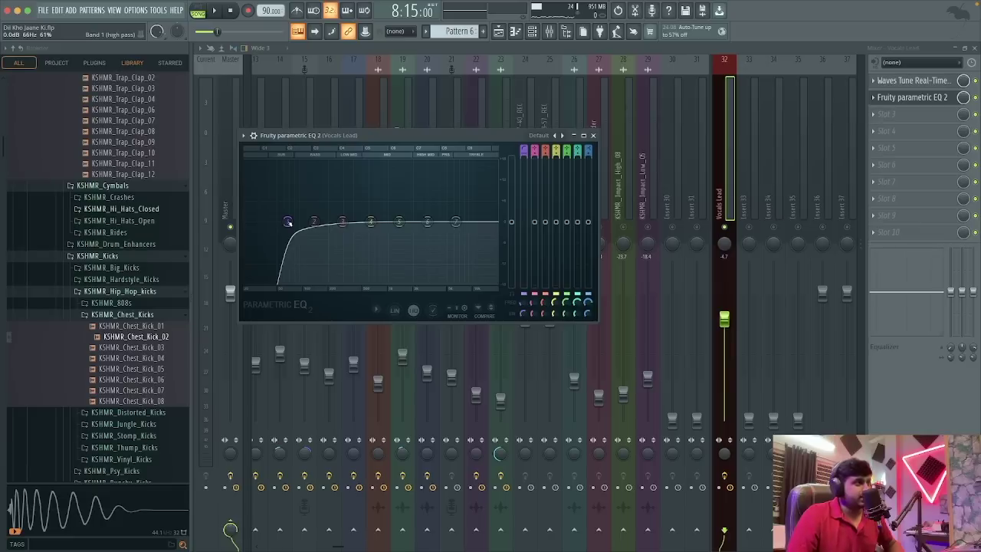
left_click(288, 222)
mouse_move(288, 222)
left_mouse_down()
mouse_move(483, 221)
mouse_move(282, 222)
left_mouse_up()
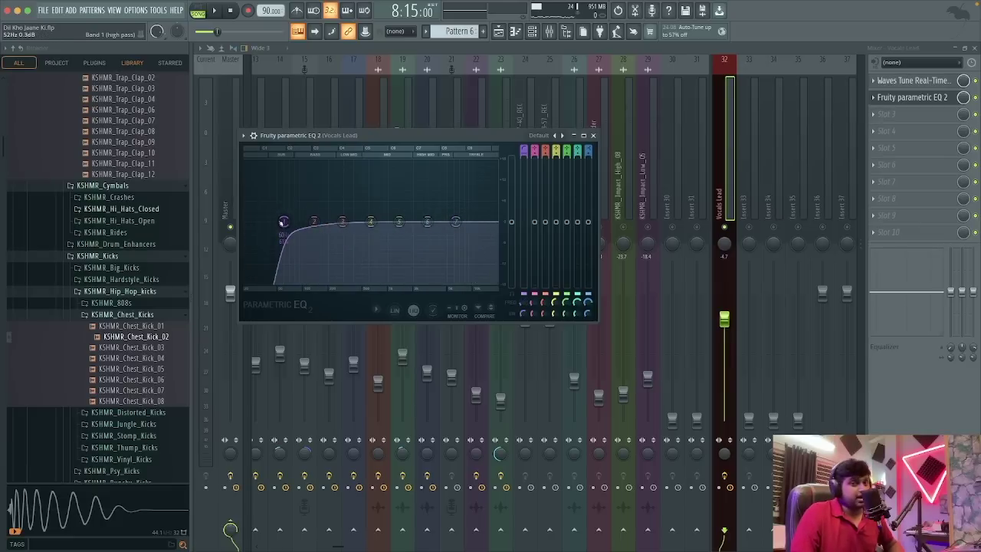
- Sweep the band 1 high-pass up to about 14387 Hz while auditioning the remaining high frequencies of the vocals
key("space")
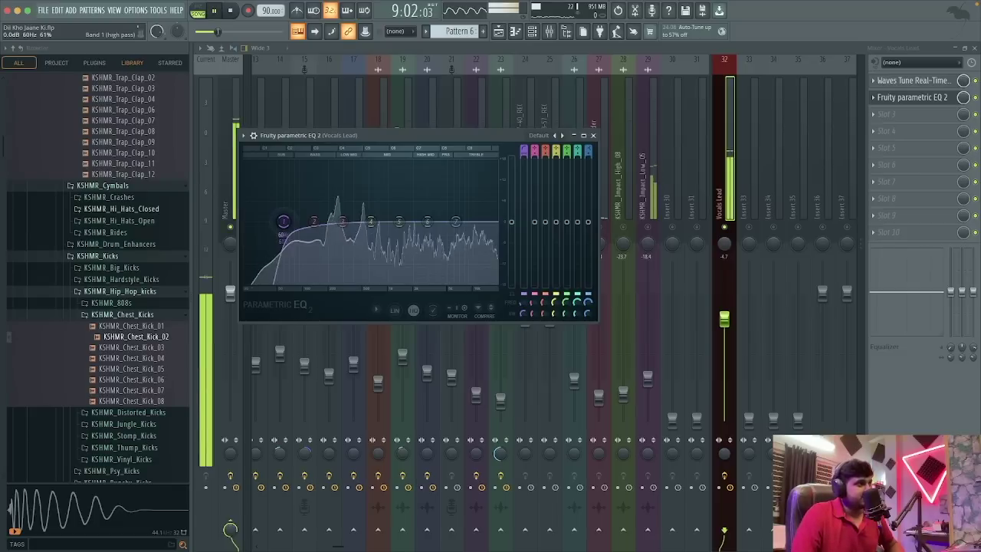
left_click_drag(282, 222, 483, 222)
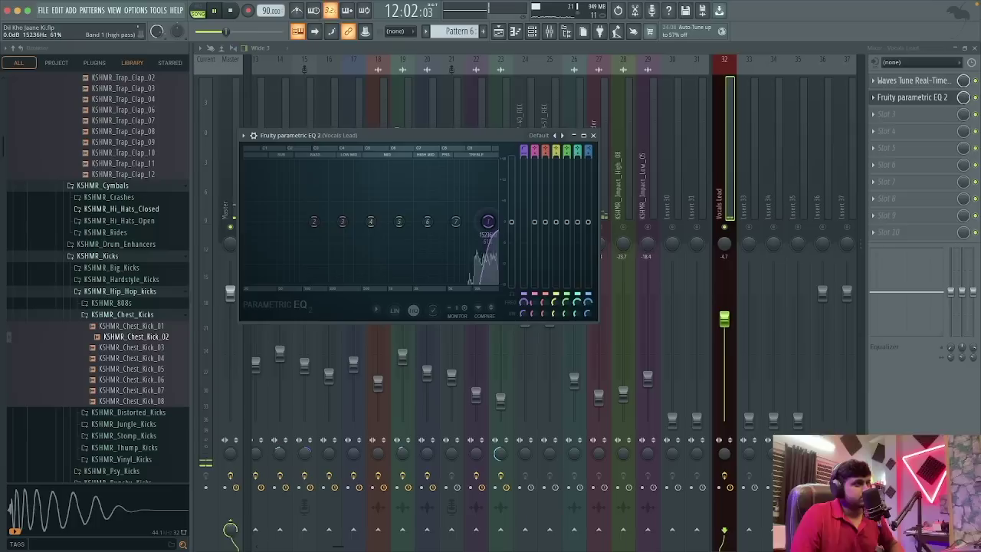
right_click(489, 221)
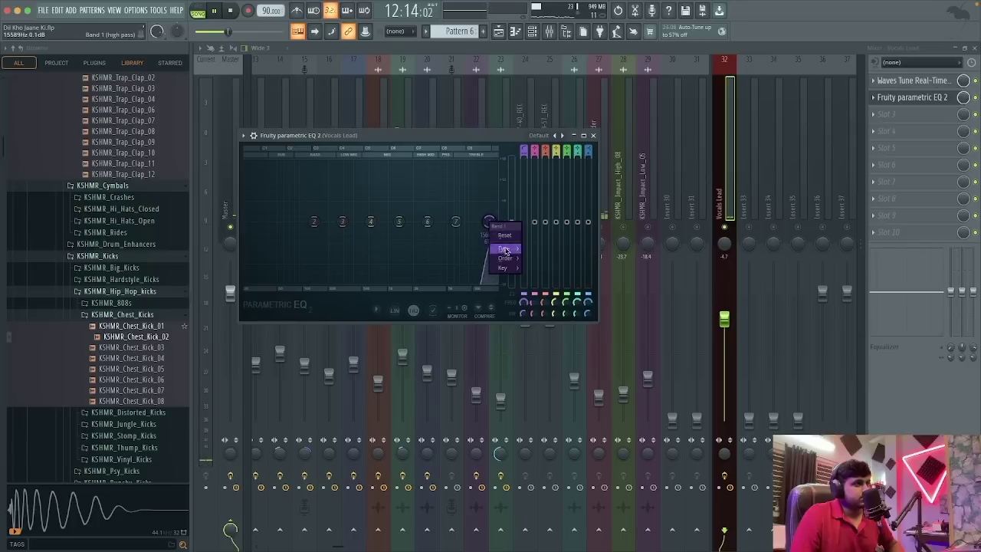
left_click(530, 258)
left_click_drag(489, 221, 483, 222)
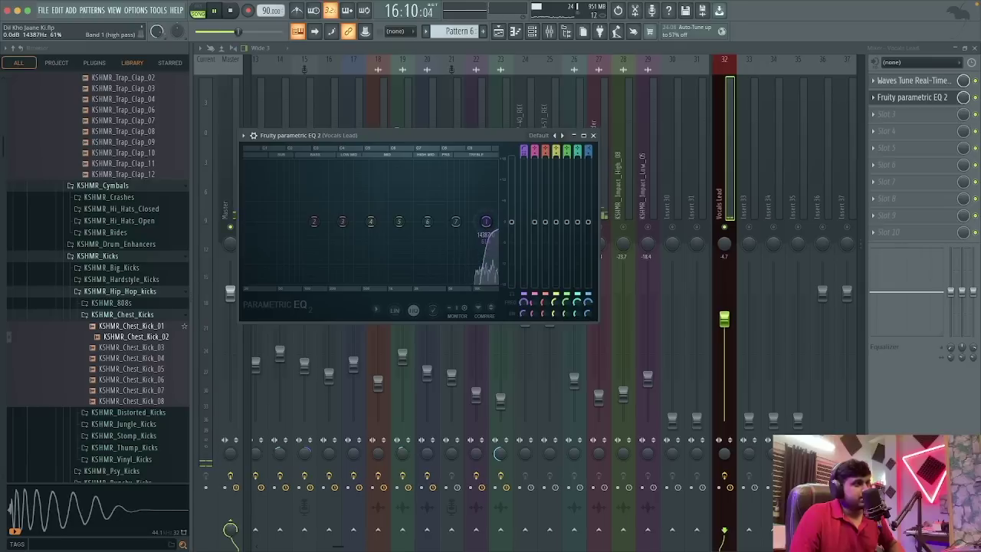
key("space")
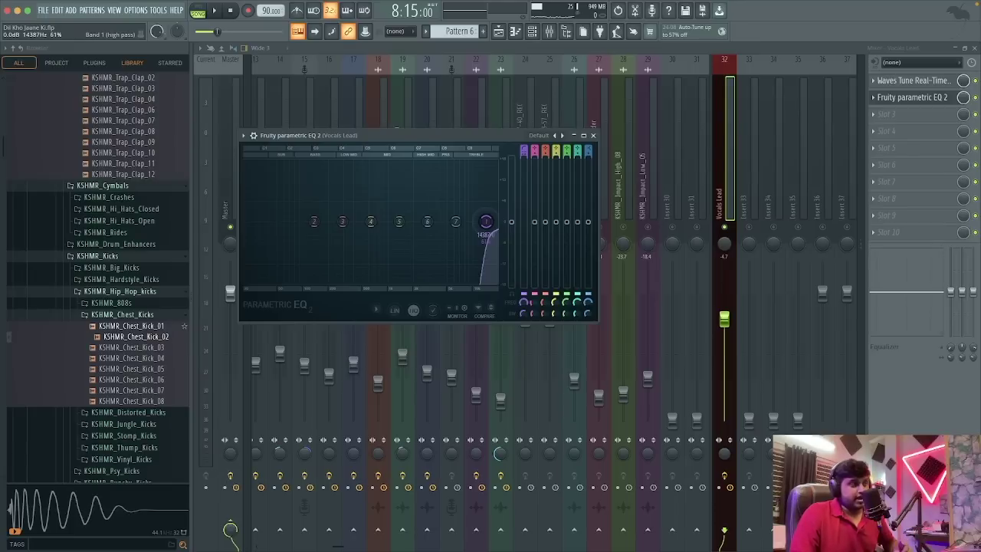
- Move the band 1 high-pass back to the low end of the spectrum and restore the EQ's Default preset
left_click_drag(486, 221, 283, 221)
left_click(561, 135)
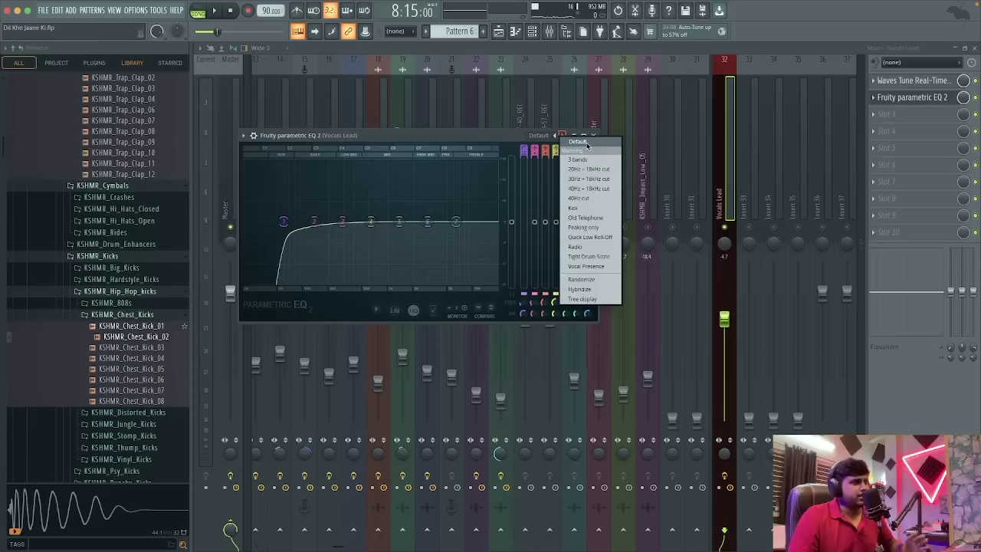
left_click(587, 145)
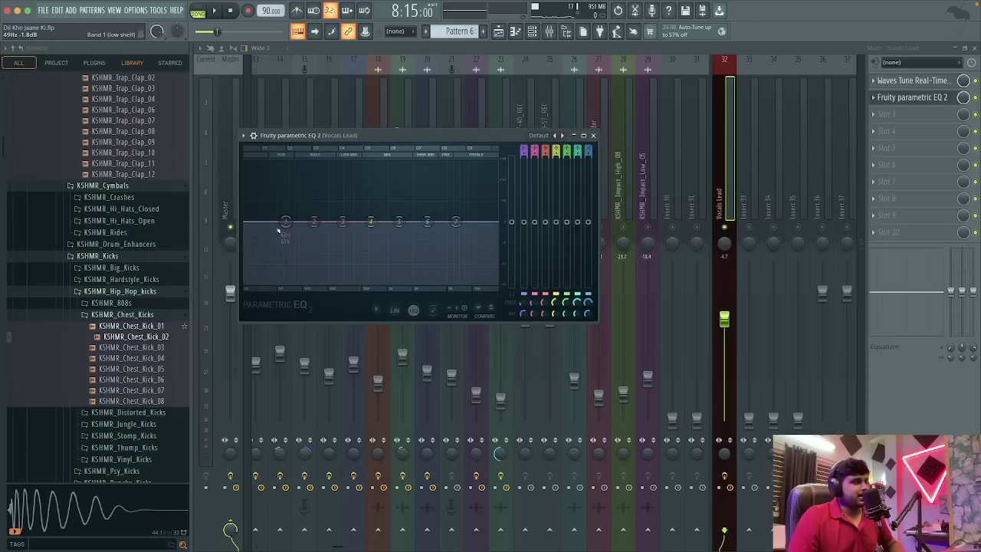
- Make EQ band 1 a high-pass filter with the Steep 8 order
right_click(284, 223)
mouse_move(302, 249)
left_click(340, 277)
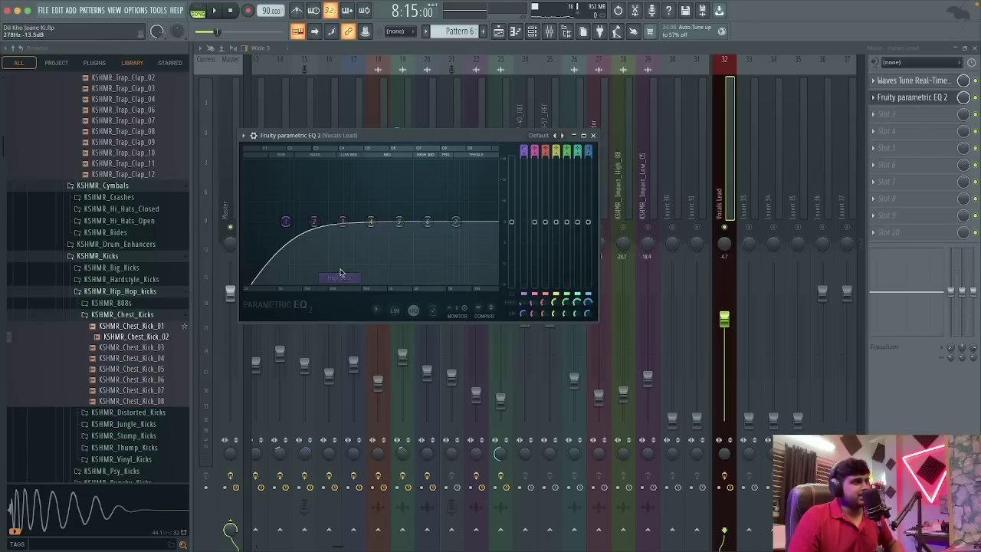
right_click(285, 223)
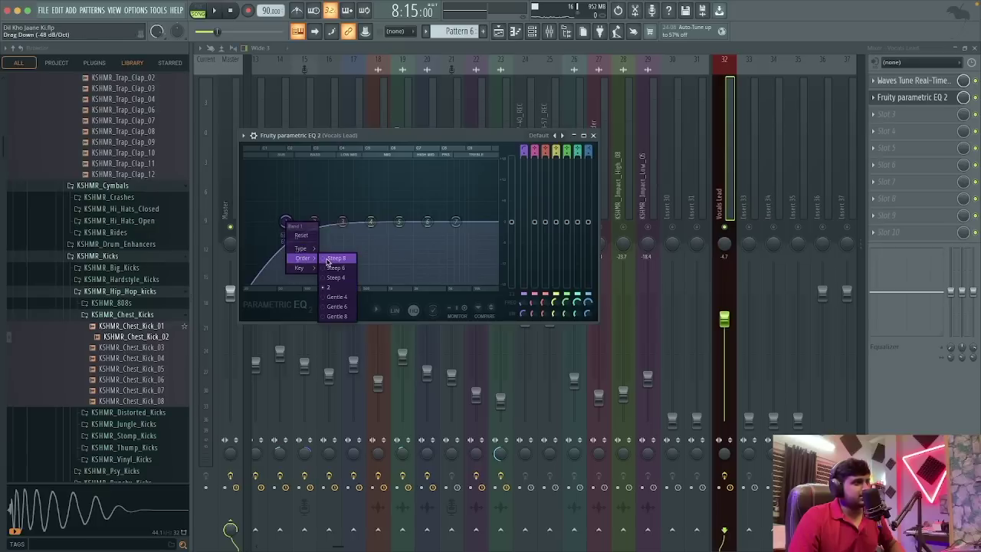
left_click(327, 261)
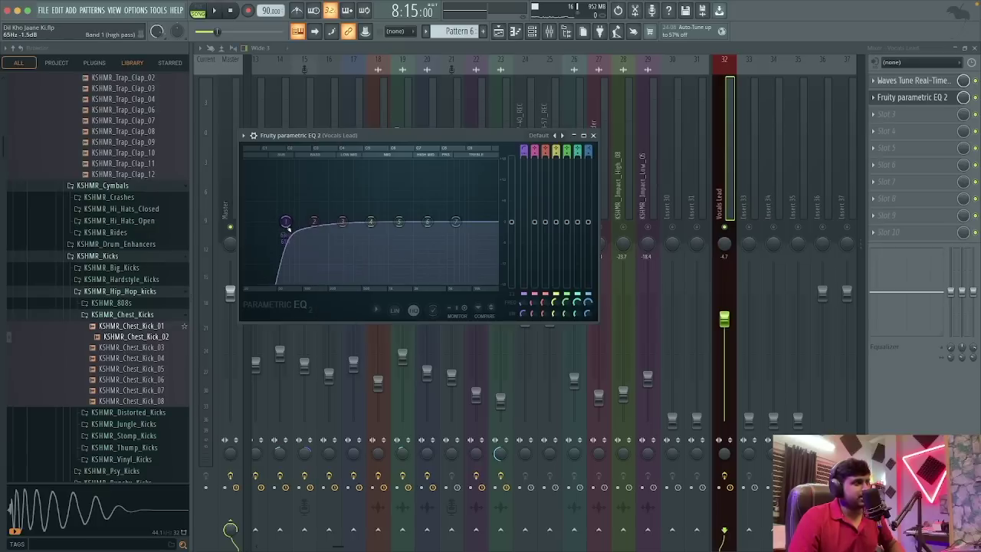
- Raise the band 1 high-pass cutoff to the position of band 2 and audition the vocals
left_click_drag(287, 223, 313, 221)
key("space")
key("space")
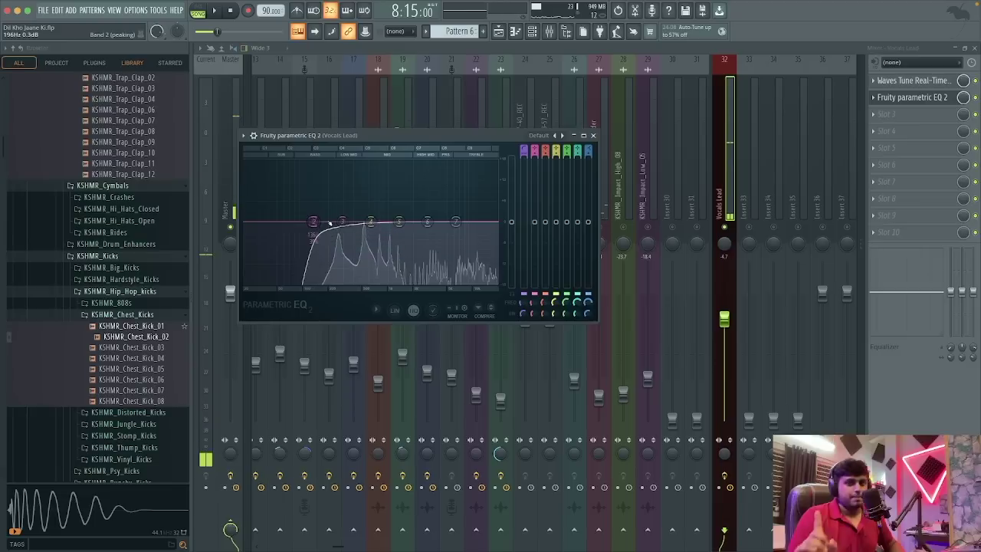
- Make EQ band 7 a low-pass filter with the Steep 8 order
right_click(455, 222)
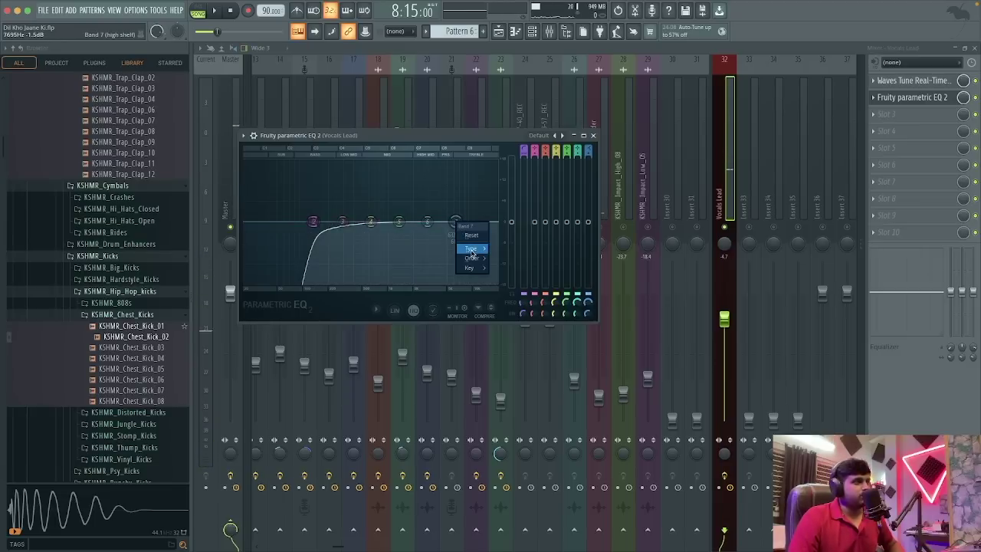
mouse_move(477, 262)
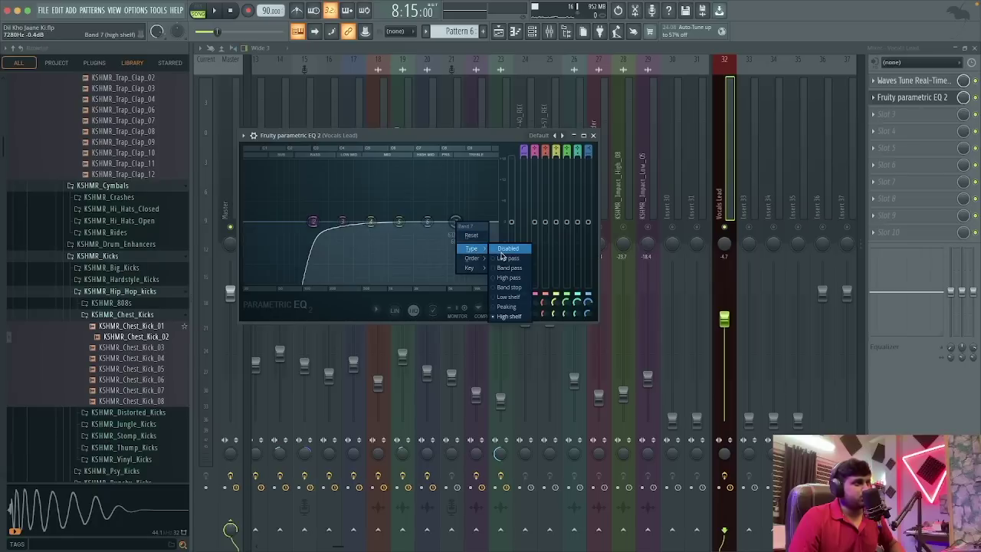
left_click(506, 249)
right_click(455, 222)
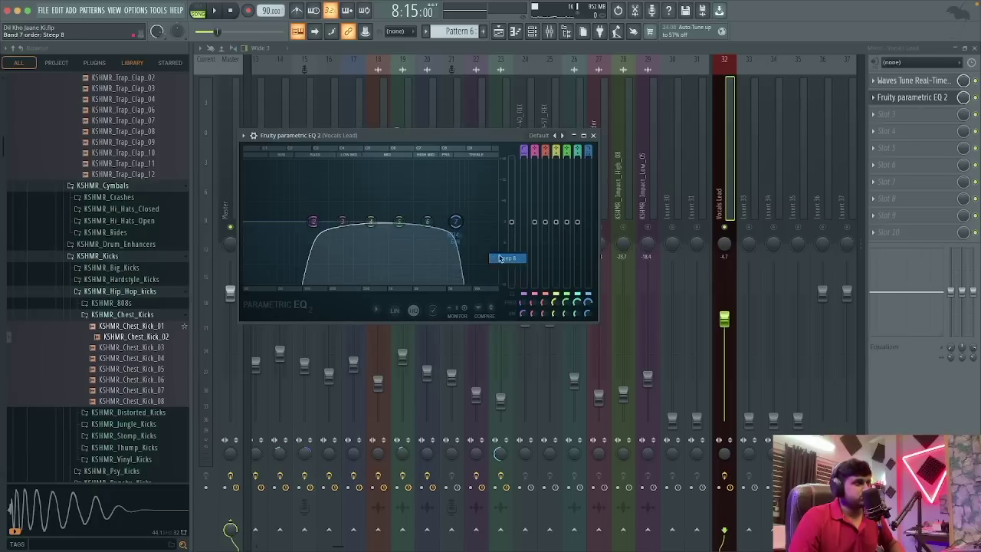
left_click(506, 258)
- Raise the band 7 low-pass cutoff to about 19055 Hz, auditioning the vocals along the way
left_click_drag(455, 221, 477, 222)
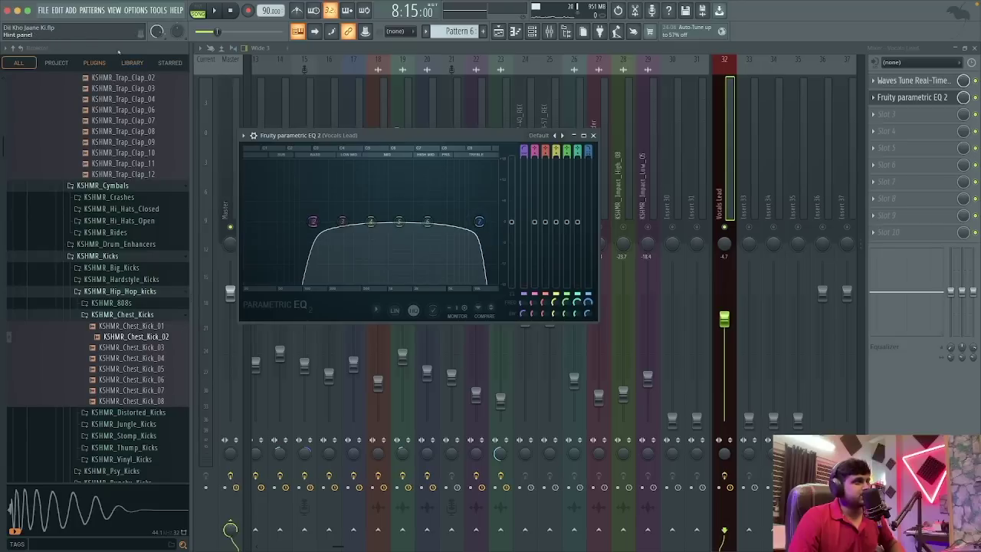
left_click_drag(479, 221, 481, 223)
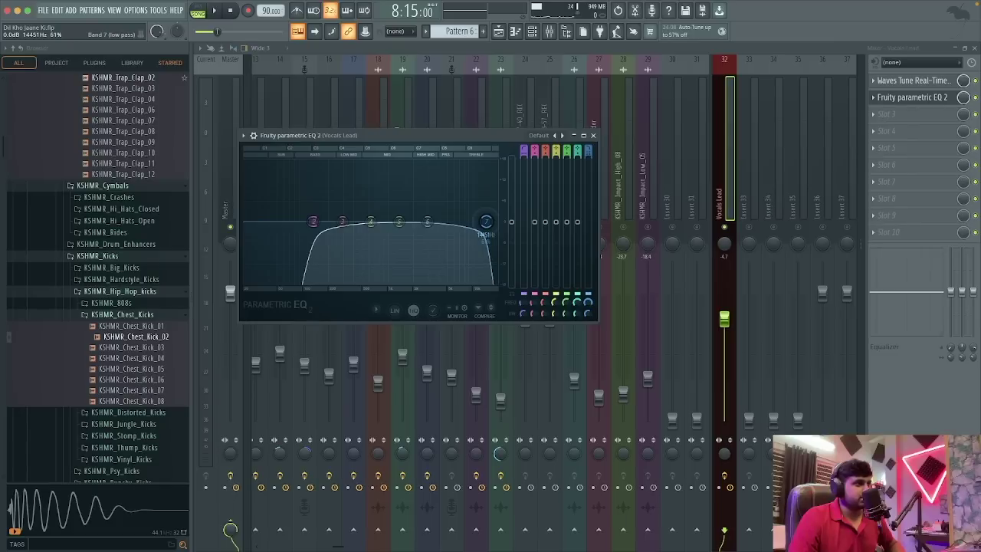
left_click_drag(486, 221, 488, 223)
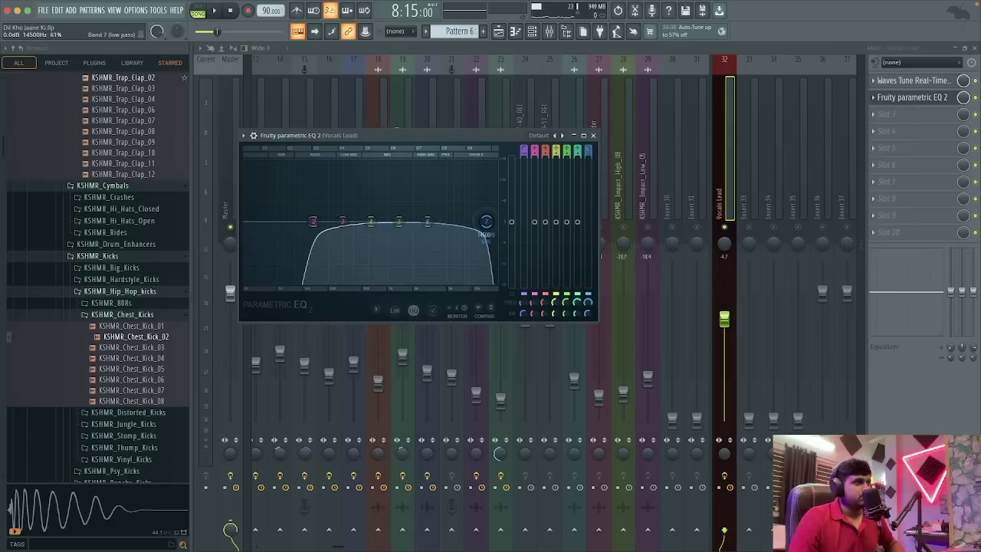
key("space")
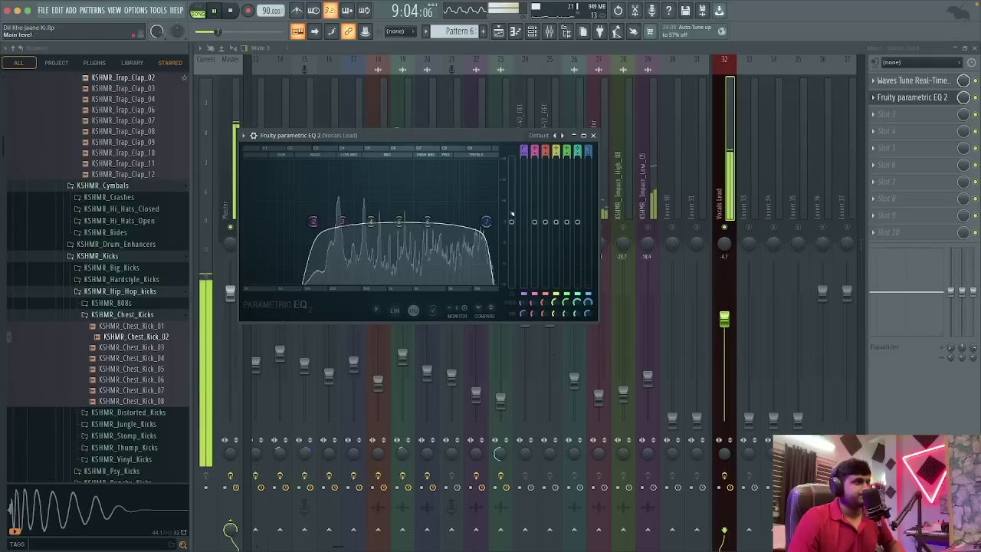
left_click_drag(486, 222, 496, 221)
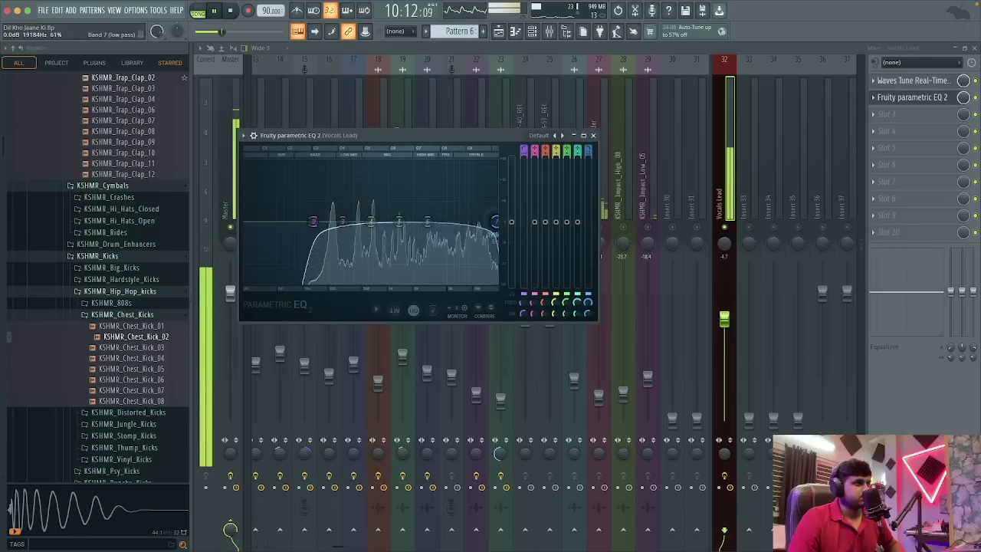
key("space")
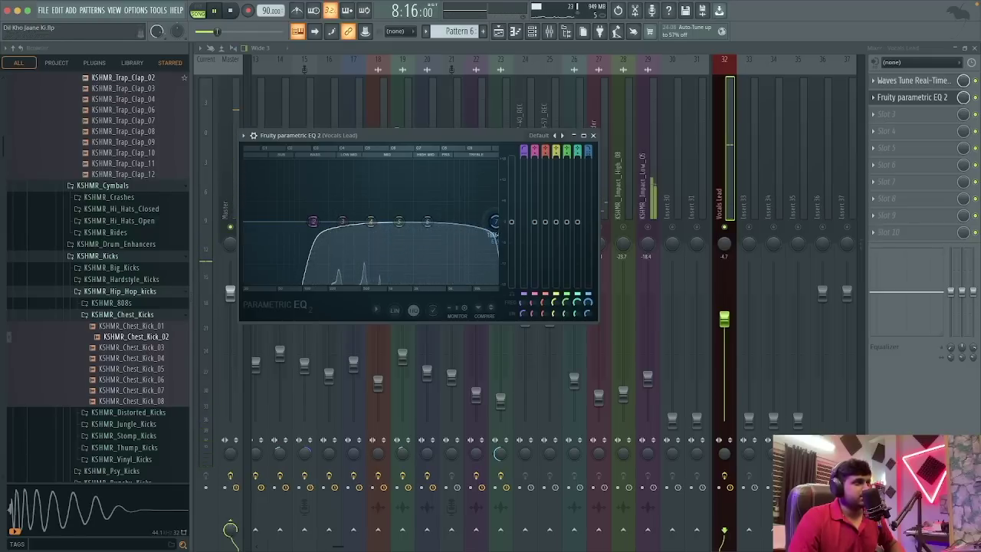
key("space")
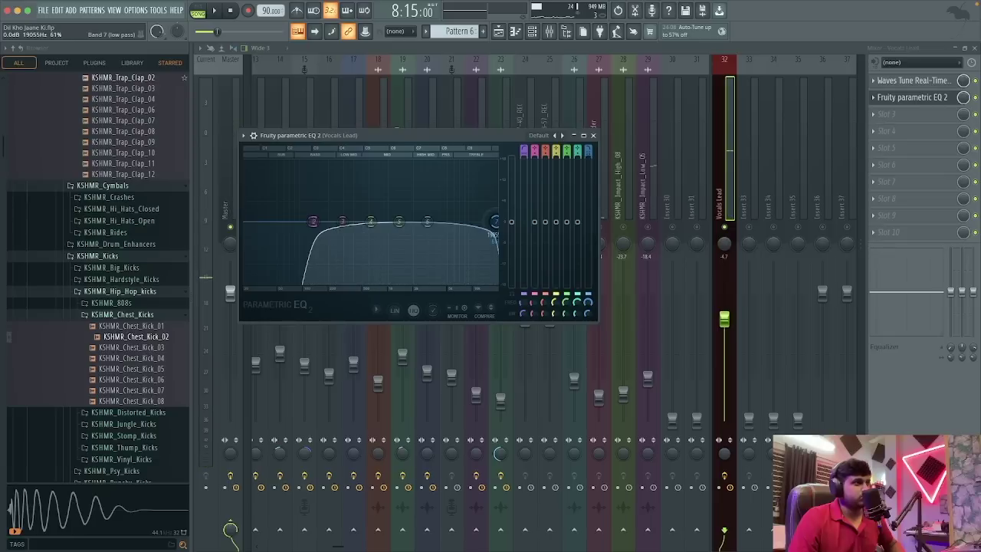
key("space")
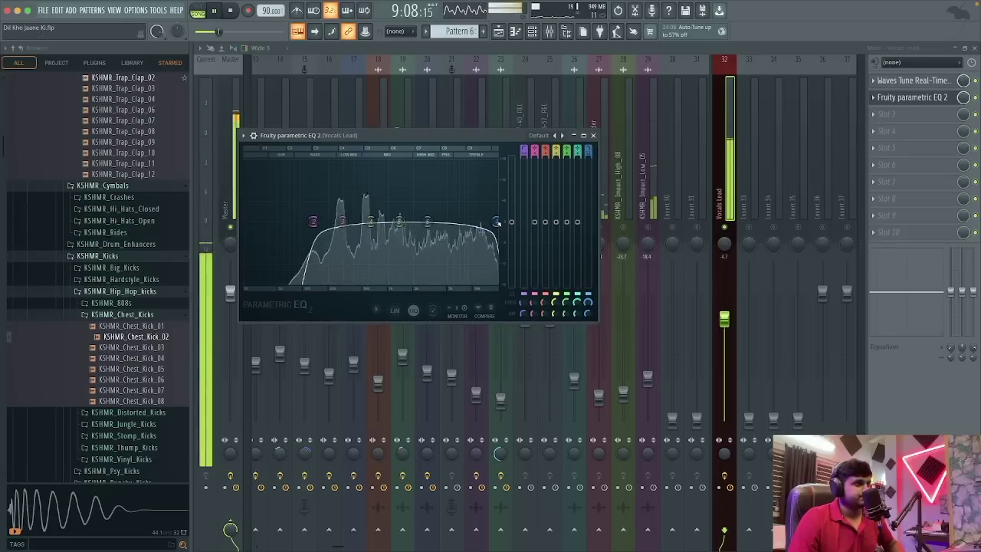
key("space")
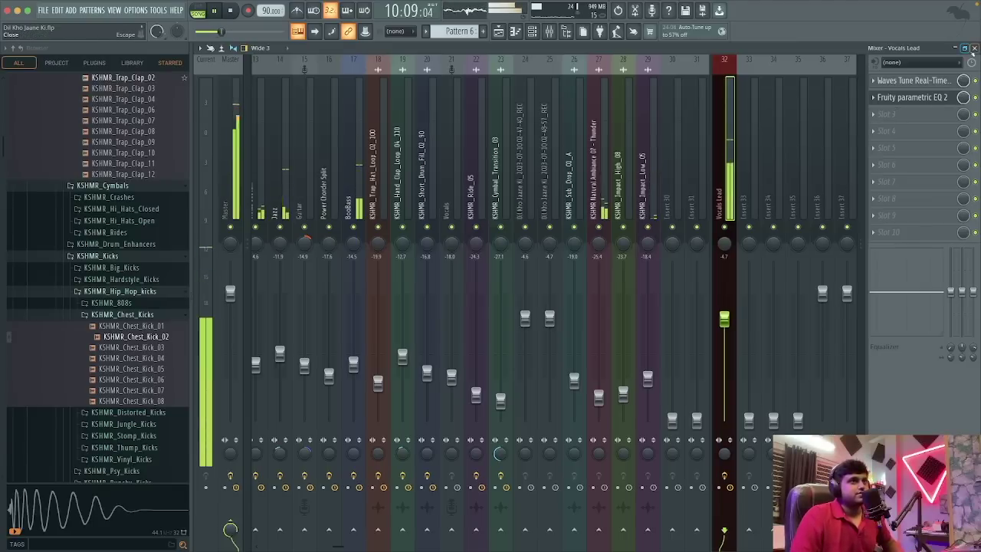
- Reopen the vocal EQ and boost band 4 by about 14.5 dB near 784 Hz with a very narrow bandwidth
left_click(922, 102)
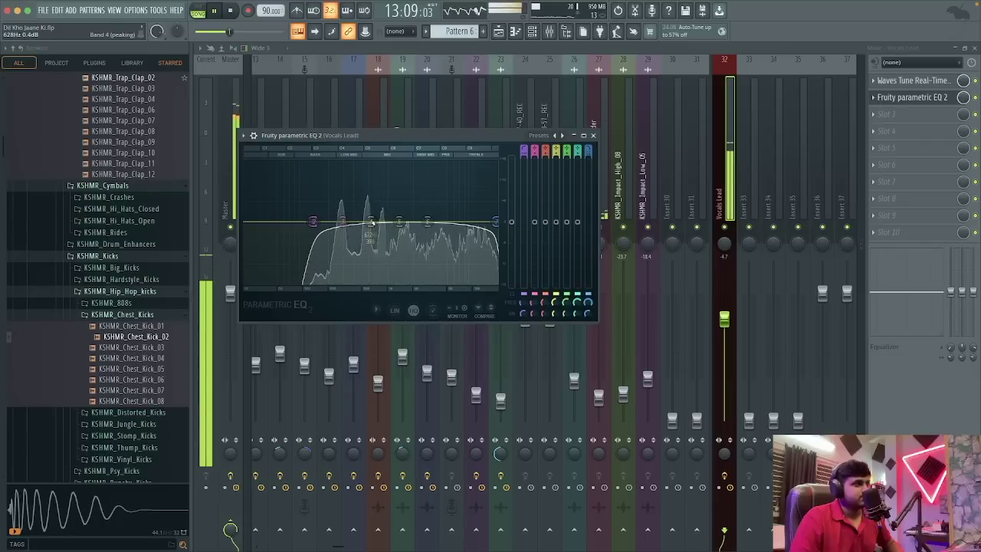
key("space")
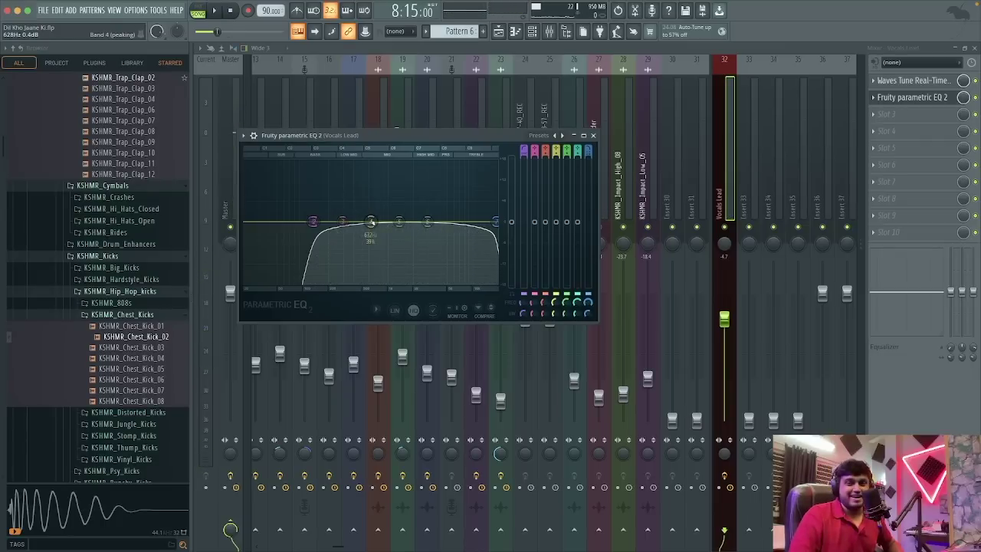
left_click_drag(370, 222, 377, 170)
scroll(372, 162, "down", 10)
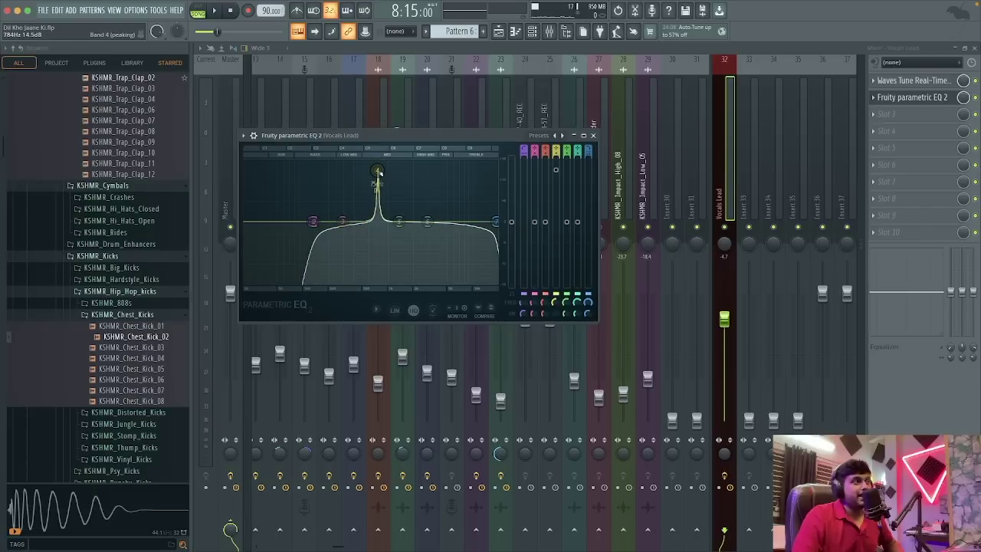
- Sweep the narrow band 4 boost up to about 2400 Hz during playback to hunt for harsh resonances
left_click_drag(377, 170, 420, 165)
key("space")
key("space")
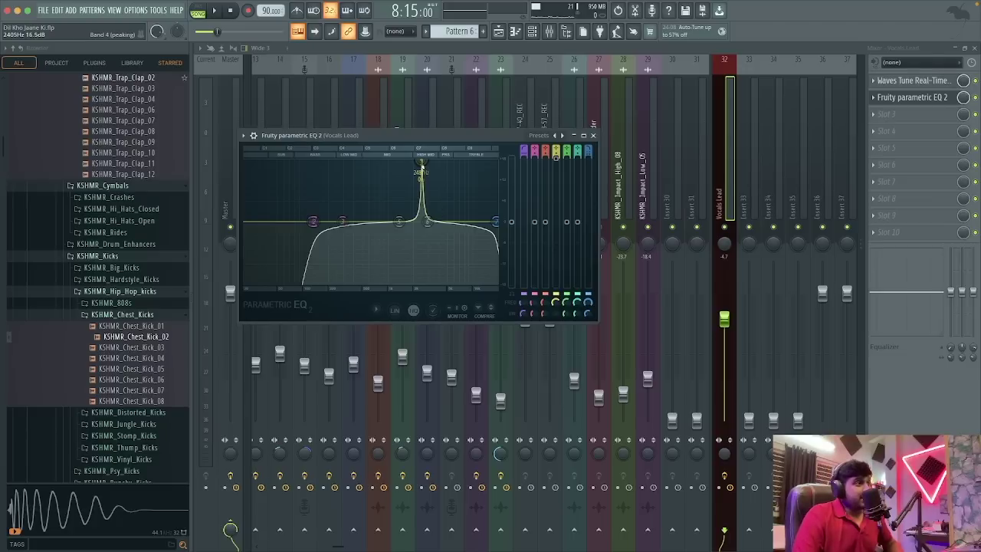
- Move the narrow band 4 boost through the low mids to about 281 Hz and back up to about 742 Hz
left_click_drag(420, 165, 377, 161)
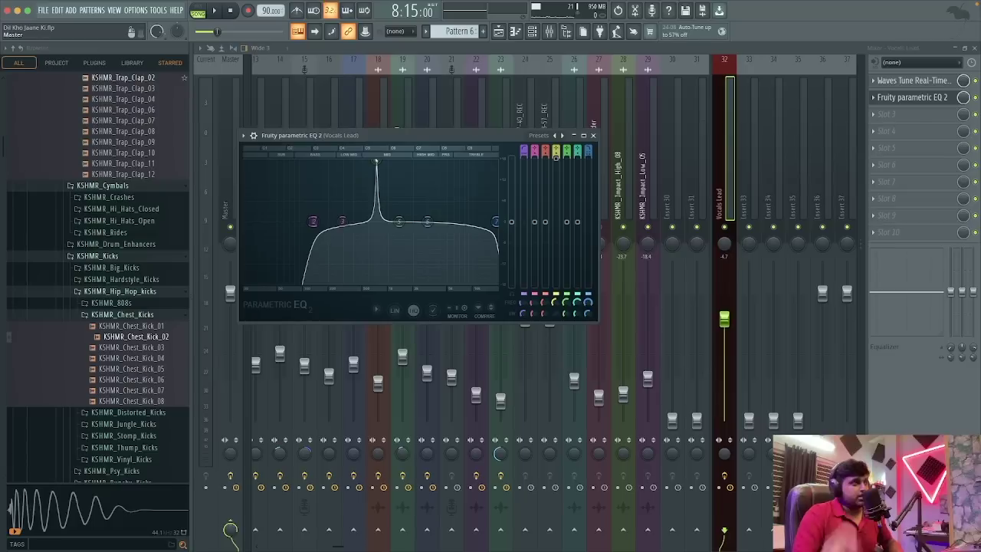
left_click_drag(377, 161, 346, 159)
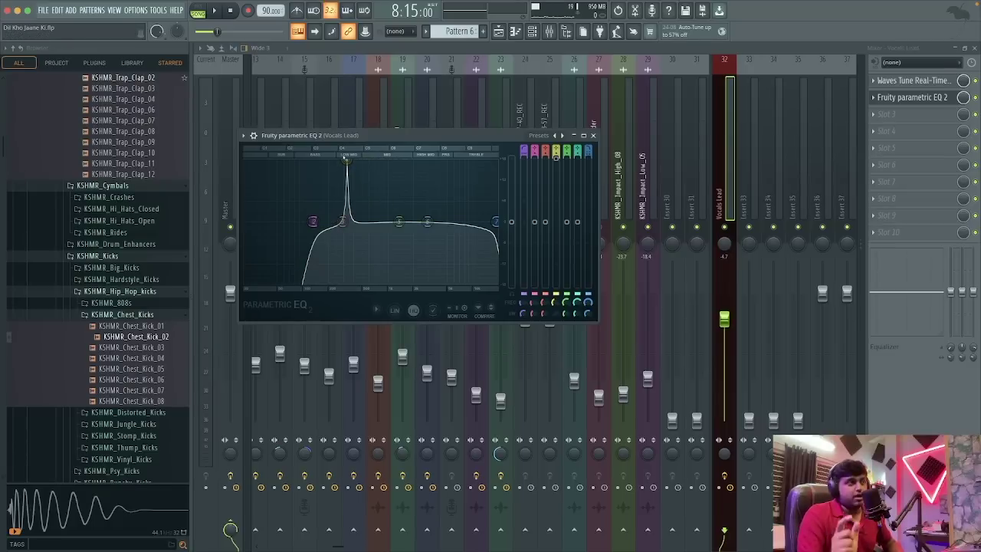
left_click(347, 159)
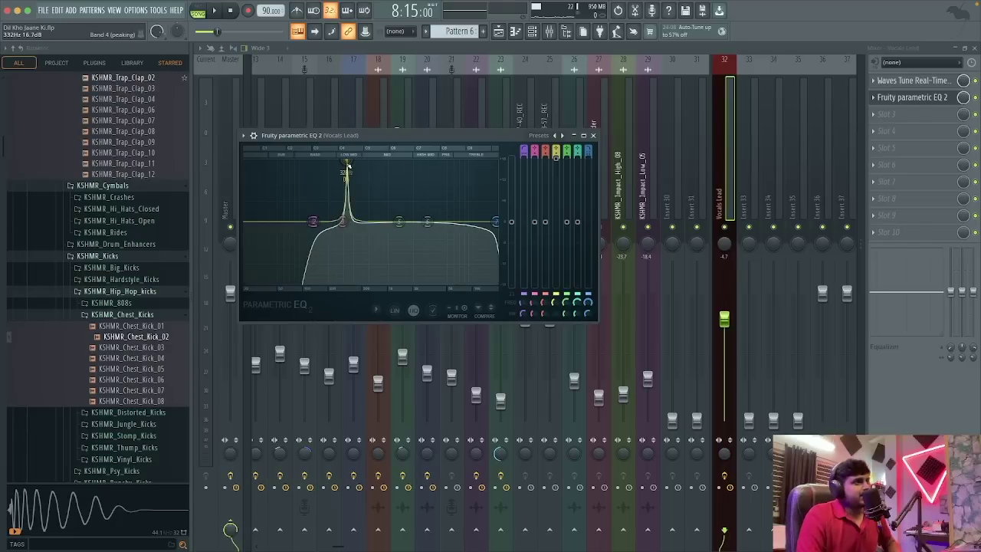
mouse_move(345, 162)
left_mouse_down()
mouse_move(361, 164)
mouse_move(342, 162)
left_mouse_up()
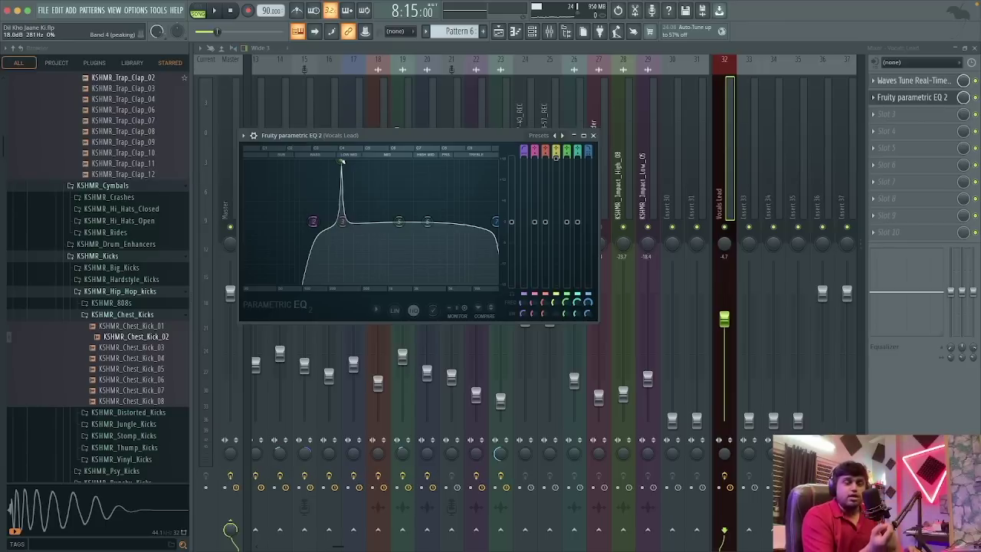
left_click_drag(342, 161, 377, 163)
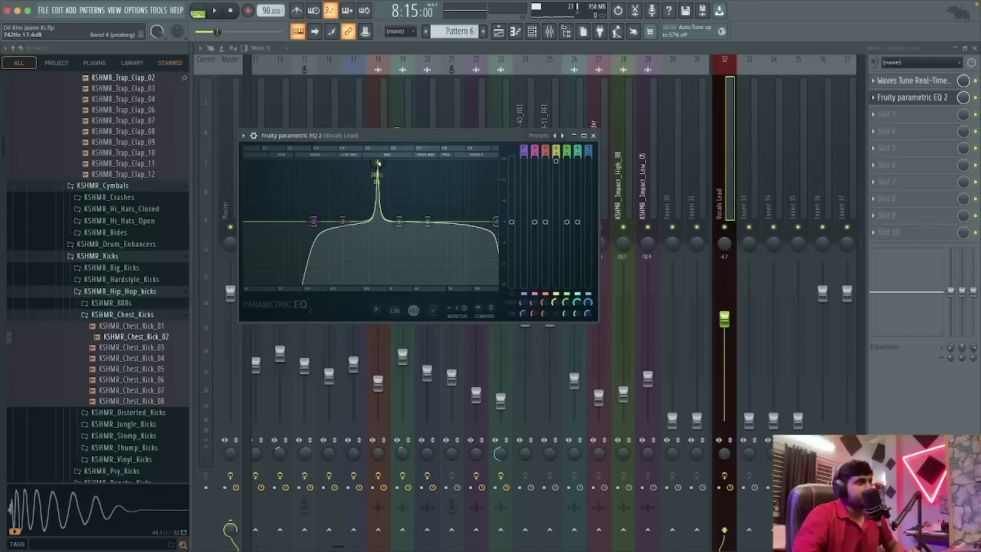
- Move the band 4 boost down to about 252 Hz and widen it to 5%, auditioning the vocals around that resonance
key("space")
left_click_drag(378, 163, 336, 162)
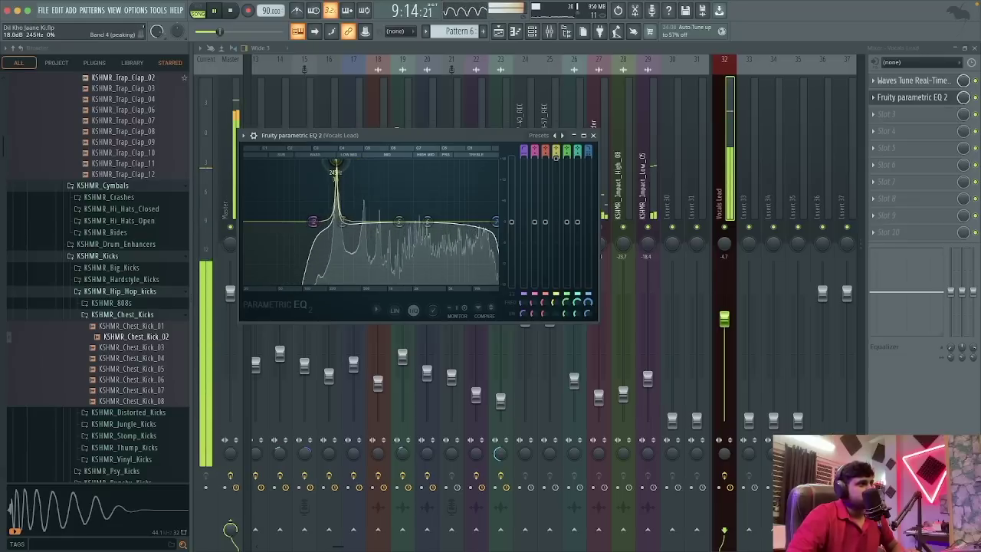
key("space")
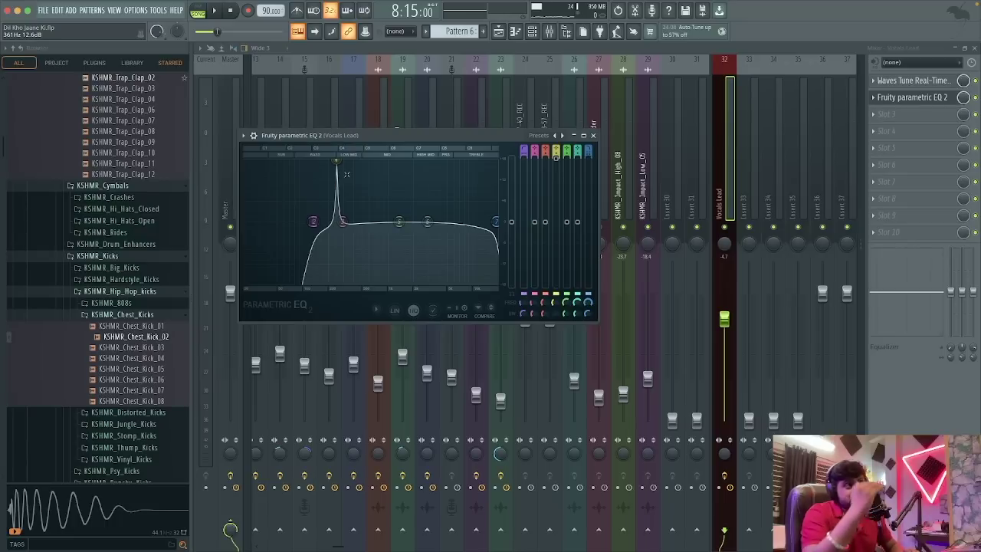
key("space")
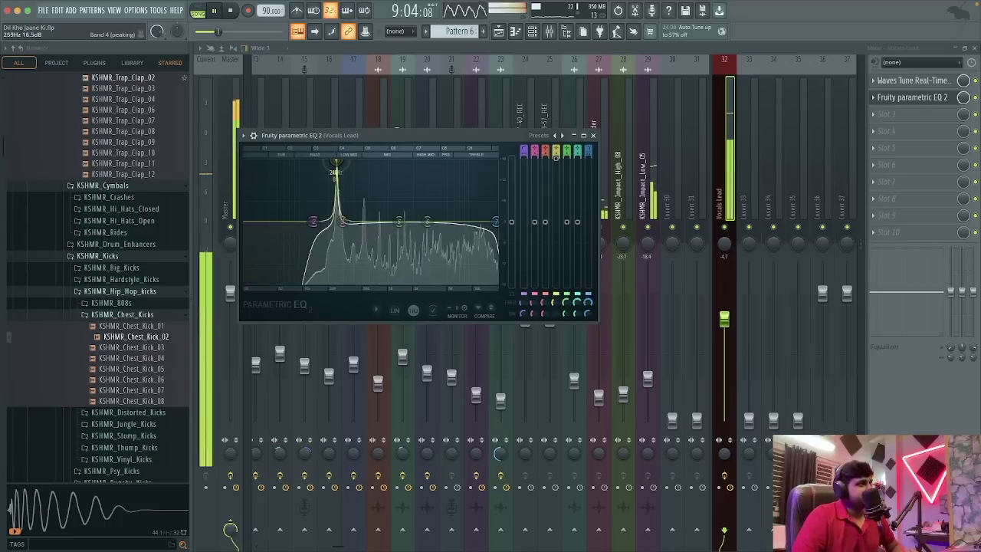
scroll(336, 162, "up", 4)
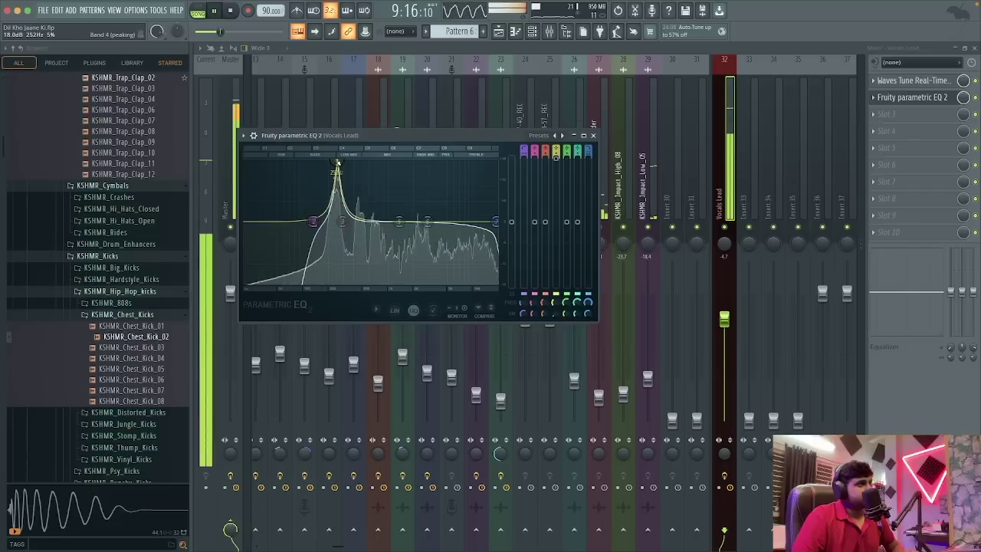
key("space")
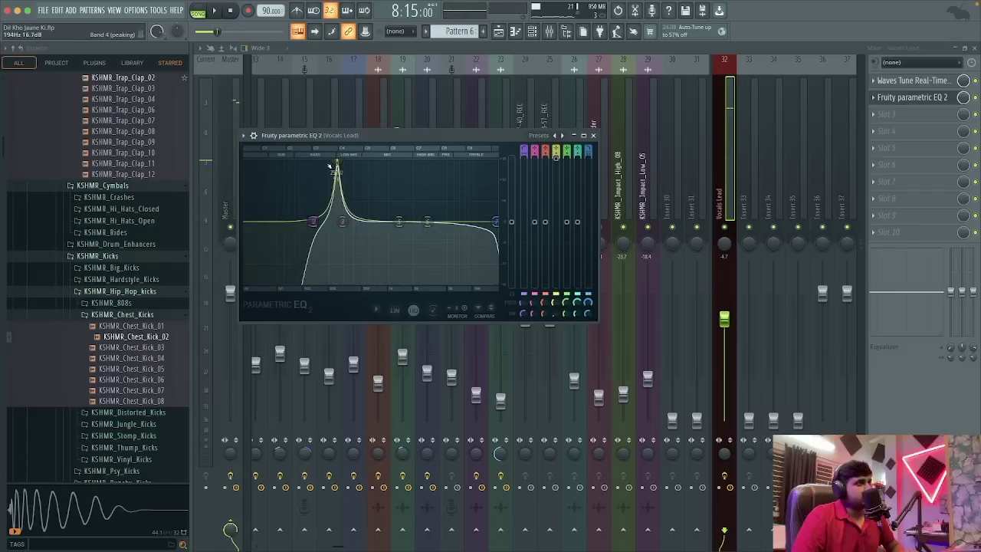
- Try wider band 4 bandwidths up to about 50% and return the boost to a very narrow width
scroll(335, 164, "down", 3)
scroll(335, 163, "up", 3)
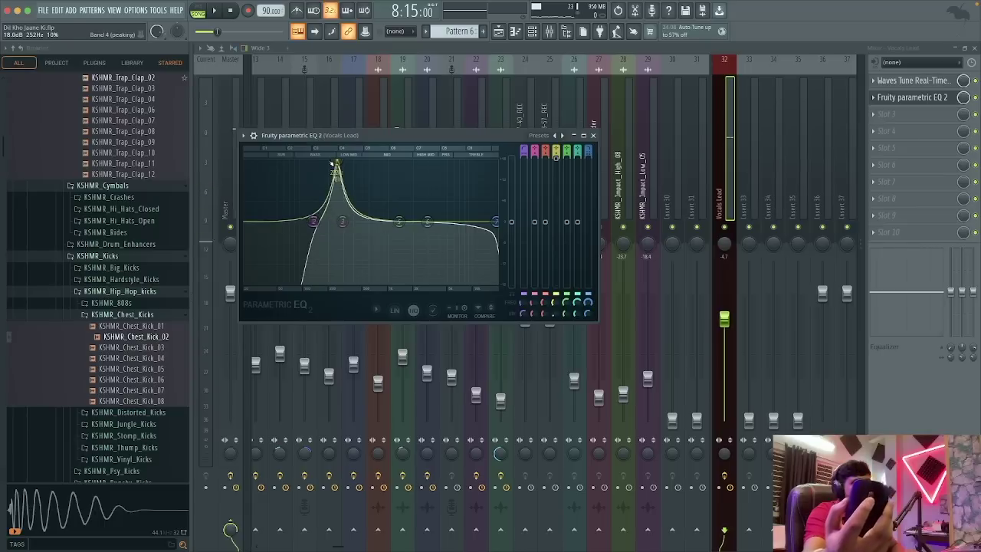
scroll(334, 163, "down", 3)
scroll(335, 163, "up", 5)
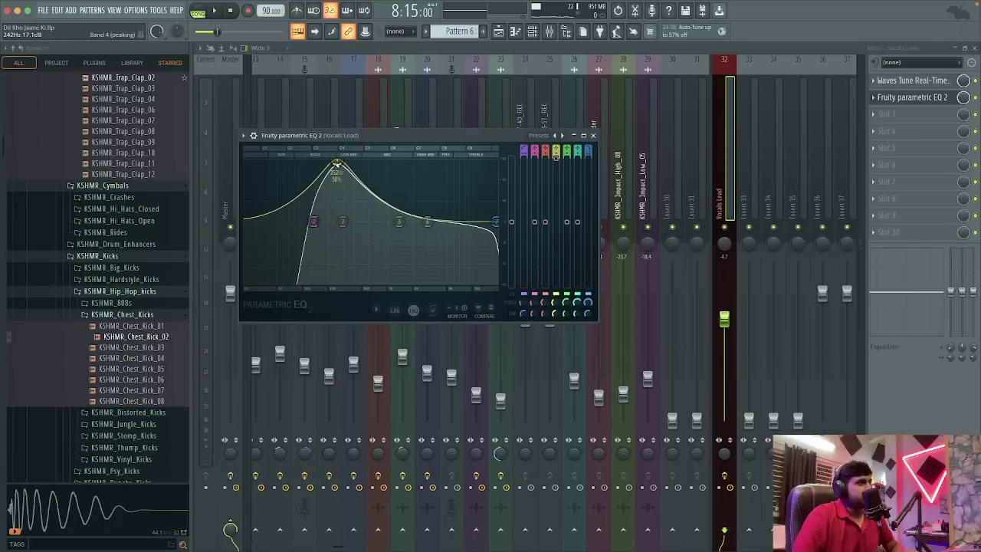
scroll(335, 163, "down", 5)
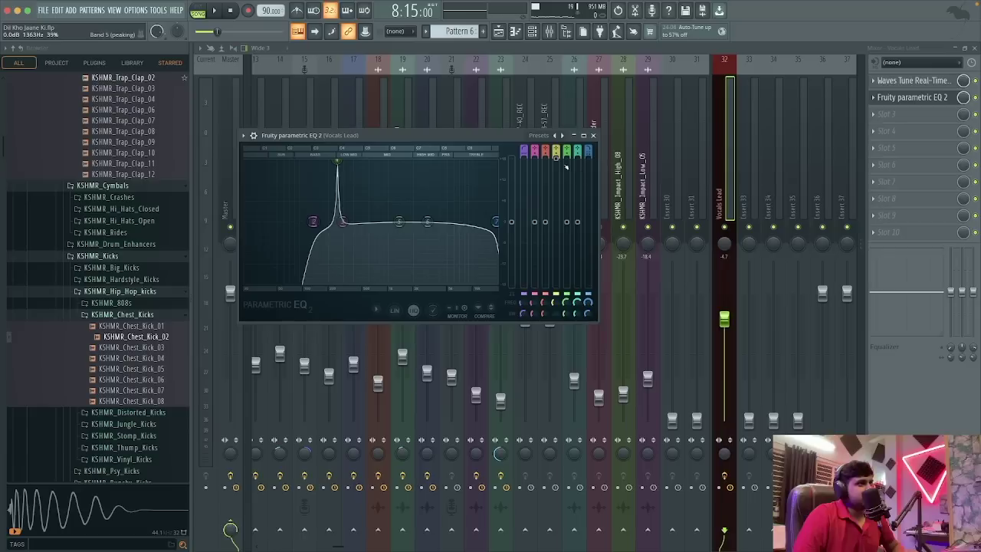
- Turn the band 4 boost into a cut of about 2 dB at 252 Hz with 10% bandwidth, auditioning the result
left_click_drag(337, 163, 337, 227)
key("space")
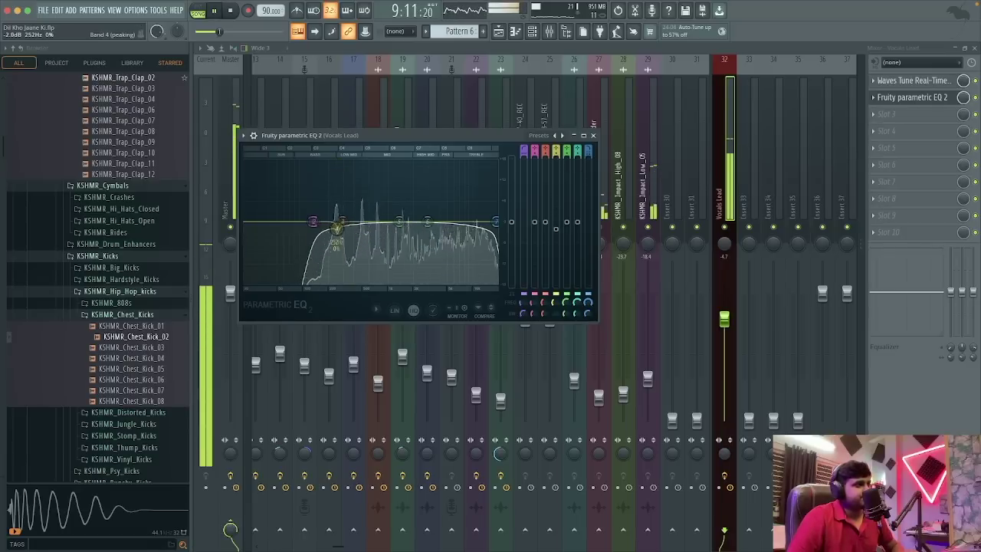
key("space")
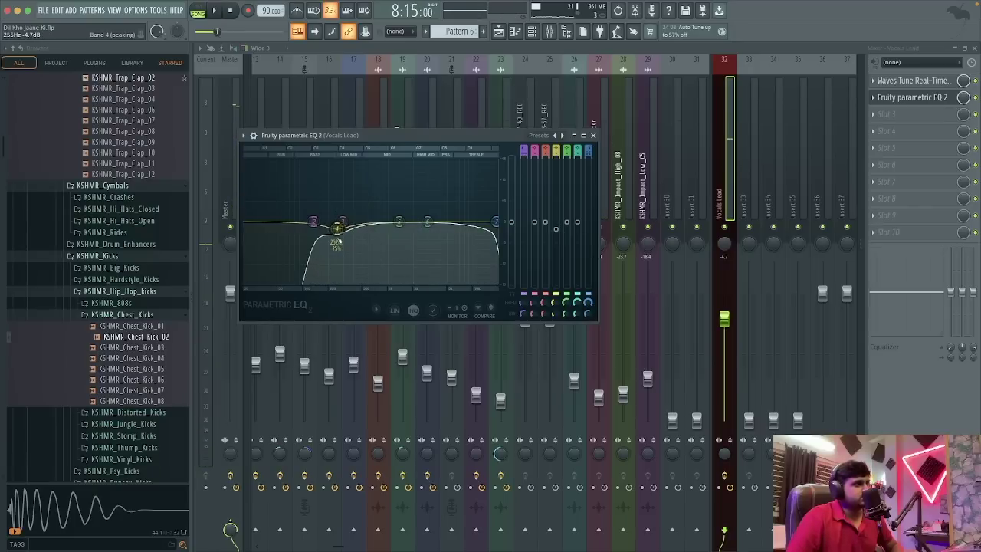
key("space")
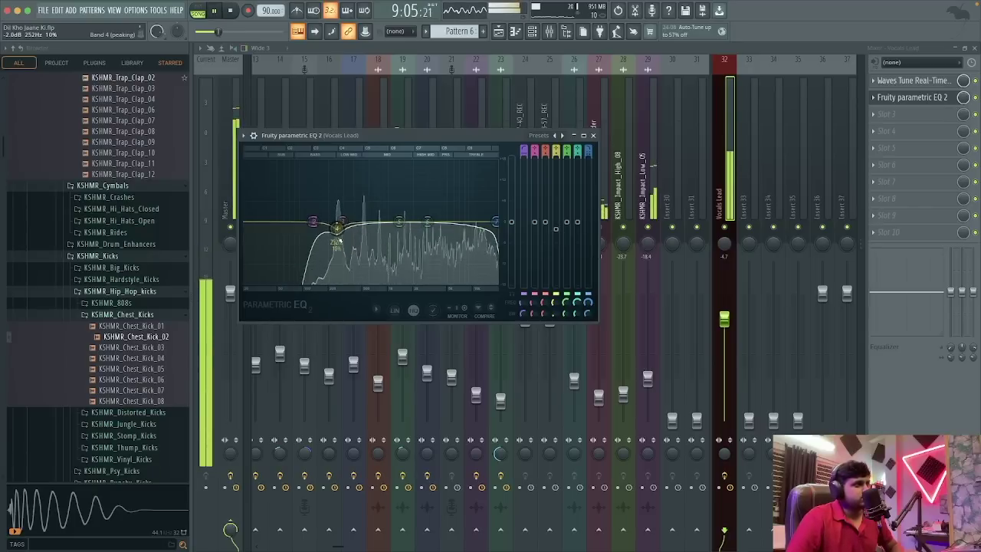
key("space")
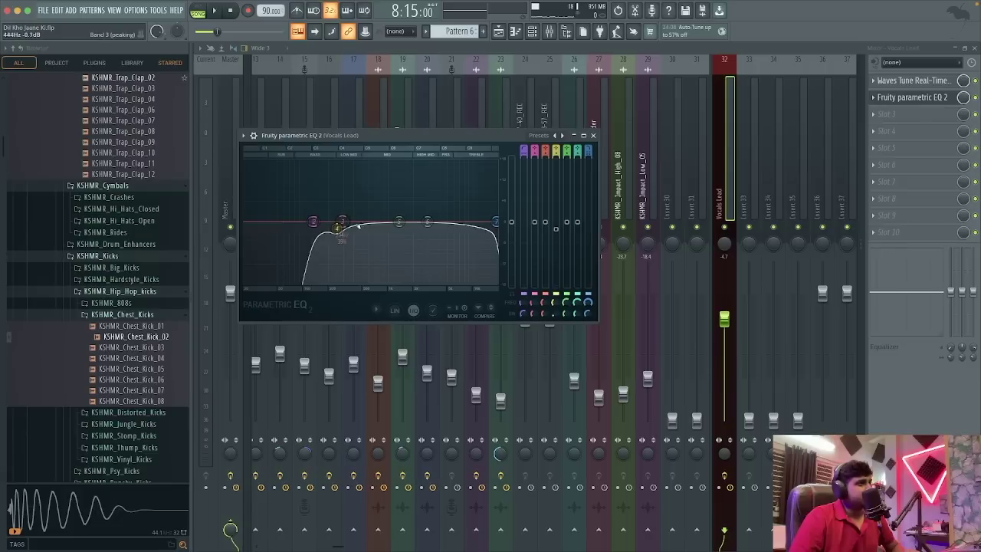
- Audition a very narrow band 3 boost in the low mids above the band 4 cut, and turn it into a small cut
left_click_drag(357, 227, 363, 167)
key("space")
key("space")
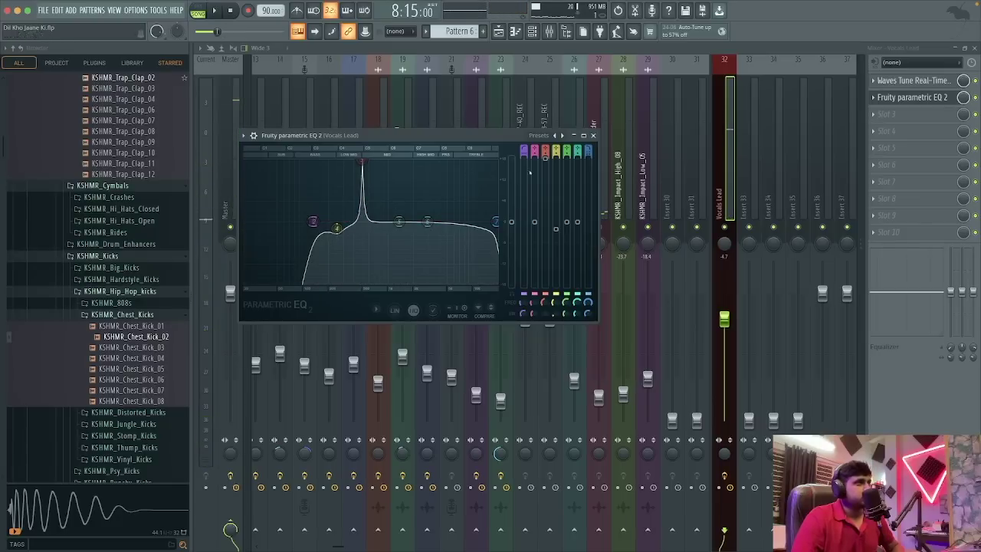
left_click_drag(362, 167, 361, 231)
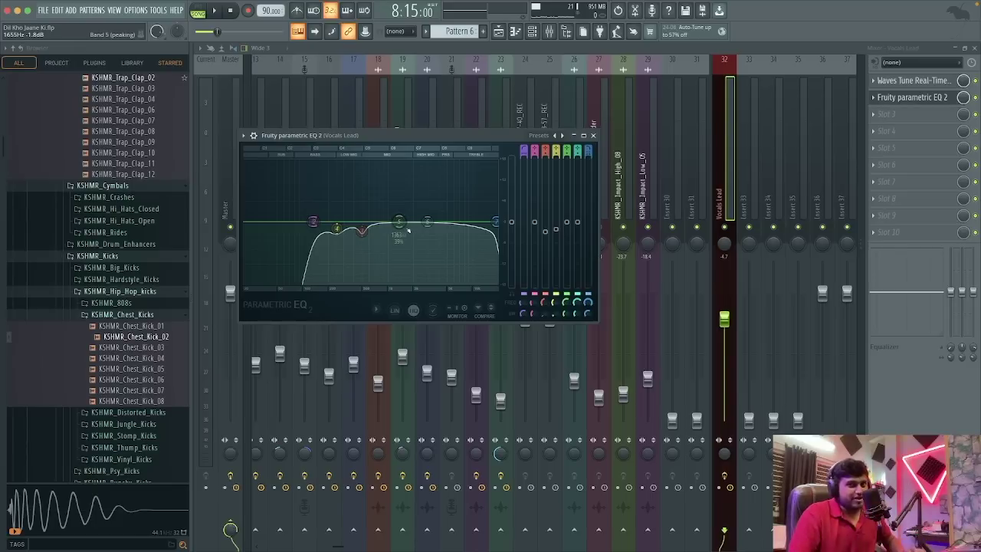
- Boost band 5 by 18 dB at about 763 Hz with 0% bandwidth and audition the resonance
left_click_drag(398, 222, 377, 162)
key("space")
key("space")
key("space")
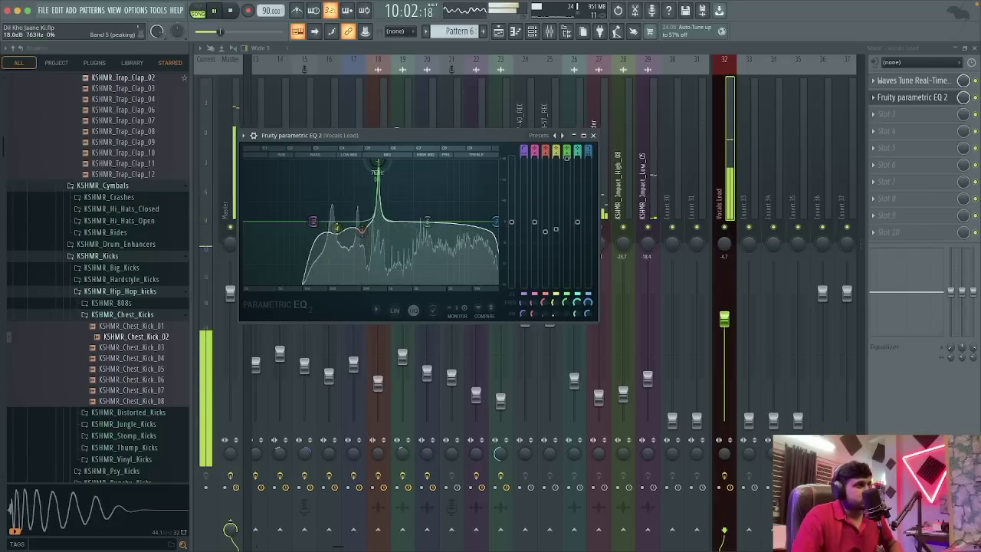
key("space")
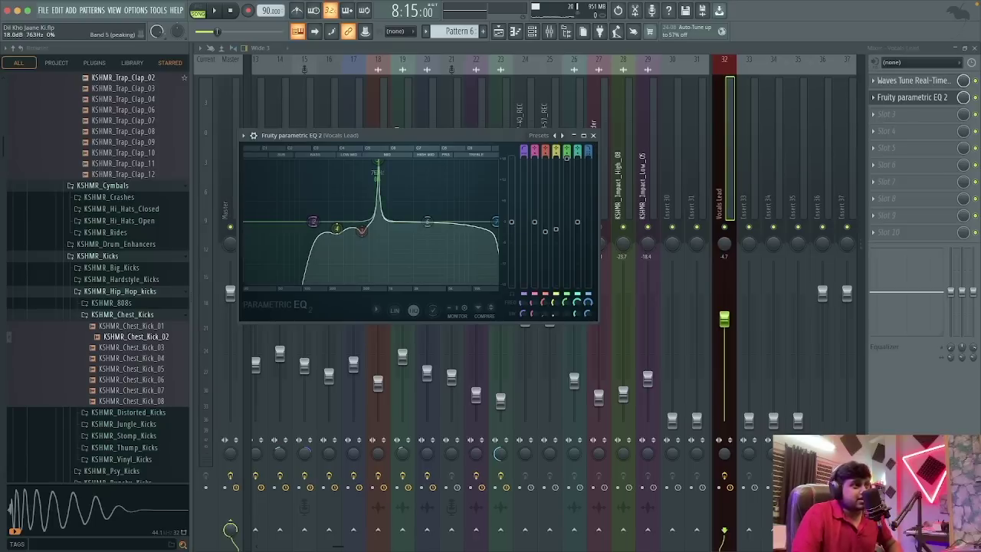
- Pull band 5 down into a small cut at about 763 Hz and widen its bandwidth slightly during playback
key("space")
left_click_drag(377, 163, 377, 233)
scroll(380, 235, "up", 3)
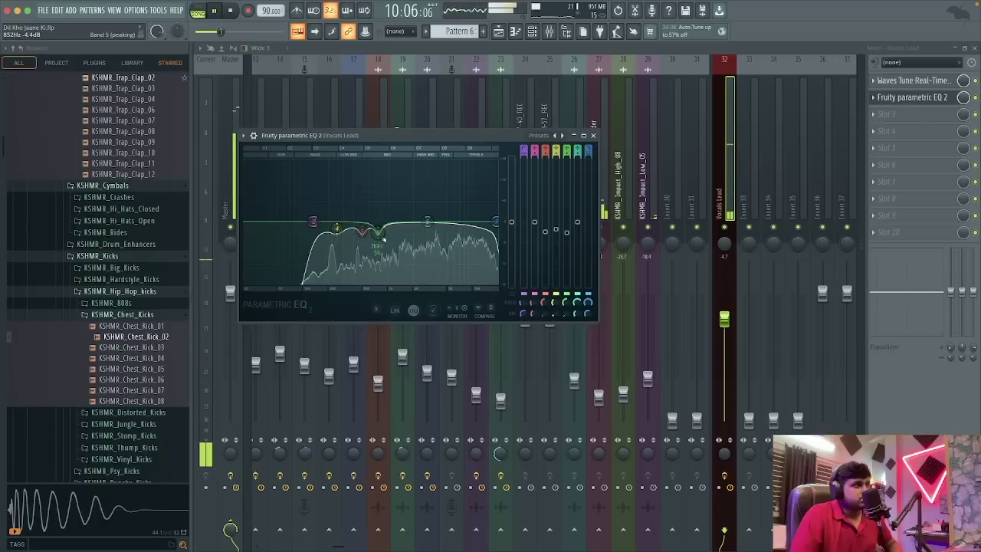
key("space")
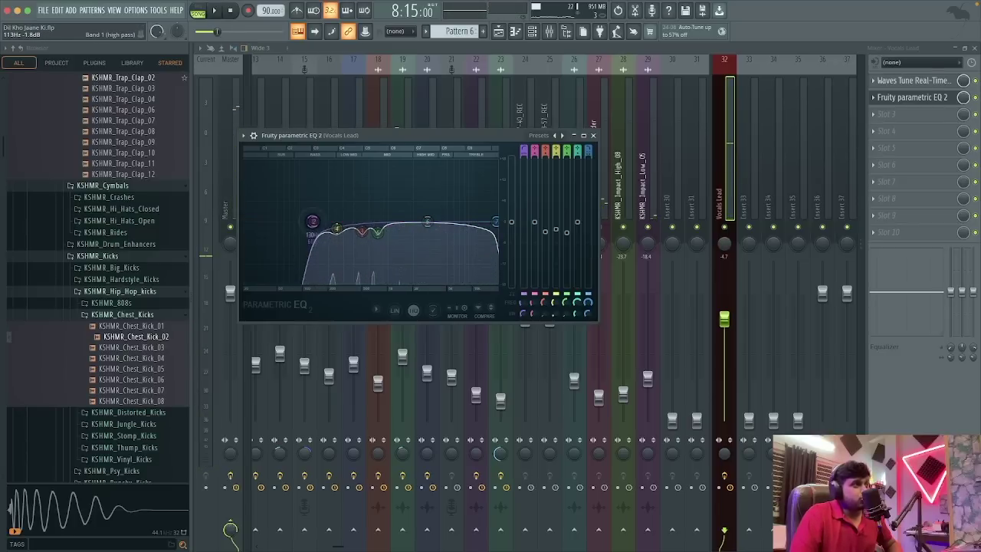
- Raise the band 1 high-pass cutoff to about 164 Hz and set its order to 2, auditioning the vocals
left_click_drag(311, 221, 318, 222)
key("space")
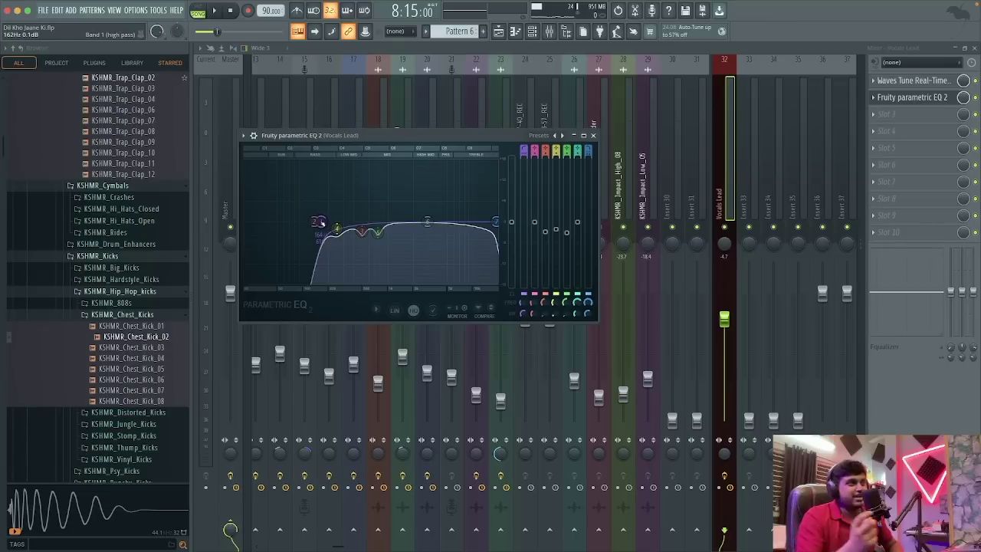
right_click(321, 222)
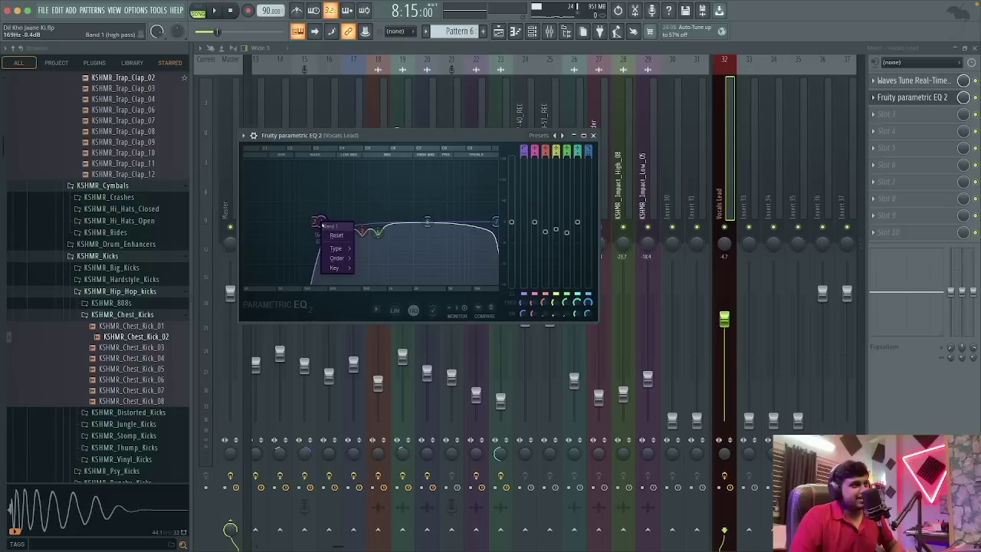
mouse_move(337, 258)
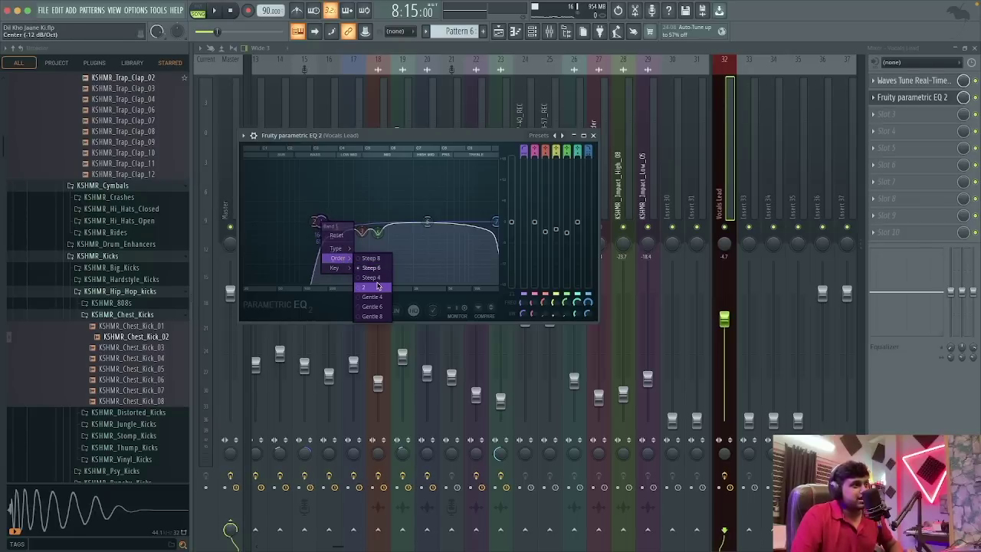
left_click(378, 286)
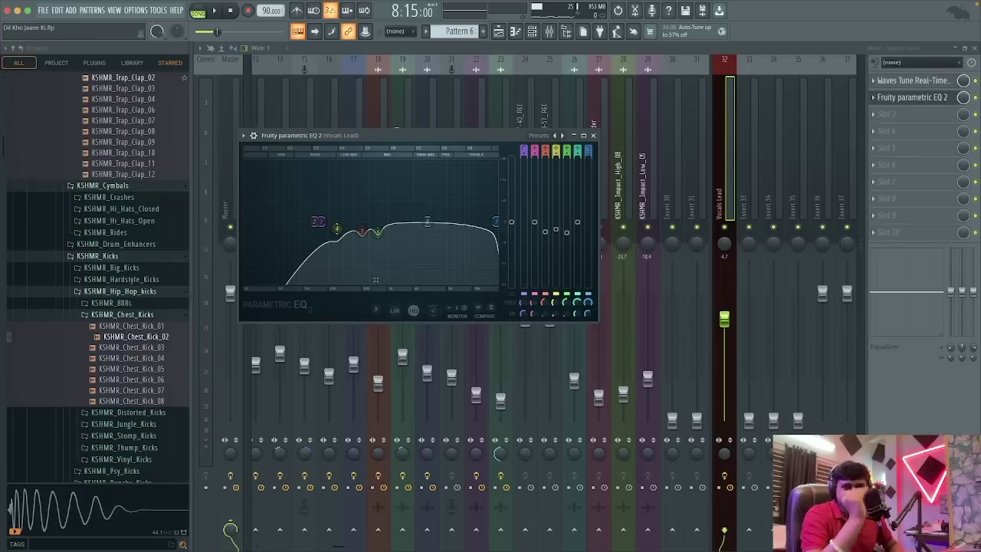
key("space")
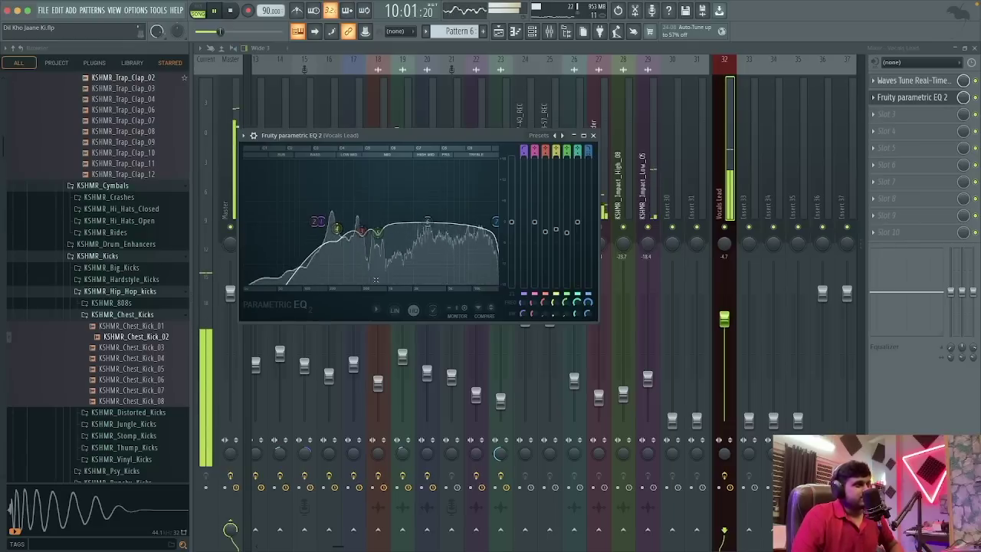
key("space")
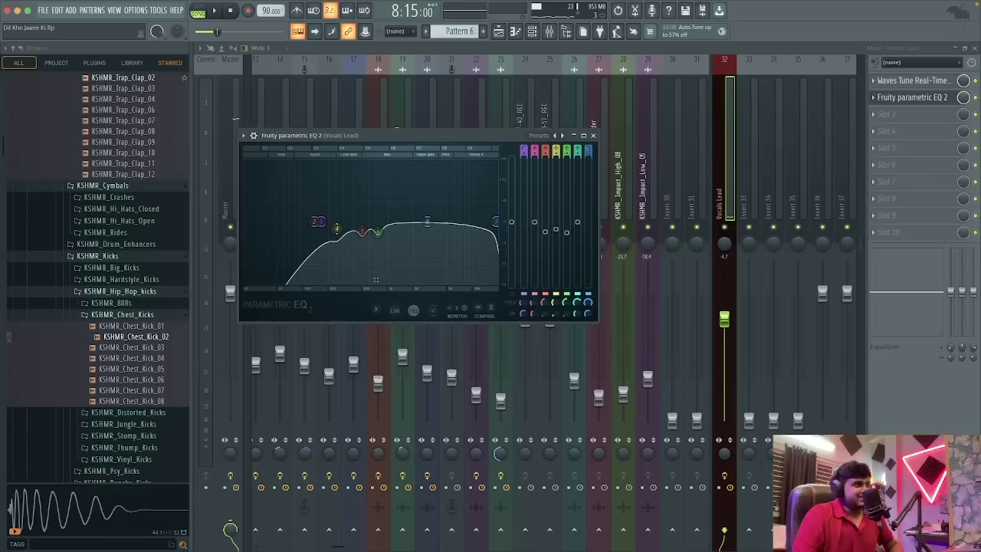
key("space")
key("space")
- Try a very narrow, strong band 6 boost in the high mids during playback and reset the band
left_click_drag(427, 222, 420, 162)
scroll(426, 203, "down", 10)
key("space")
key("space")
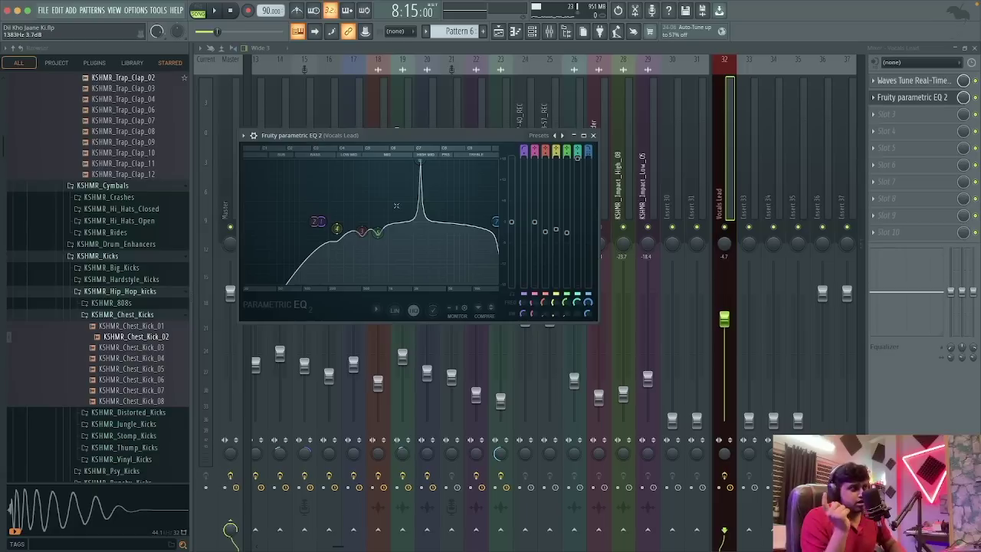
right_click(420, 163)
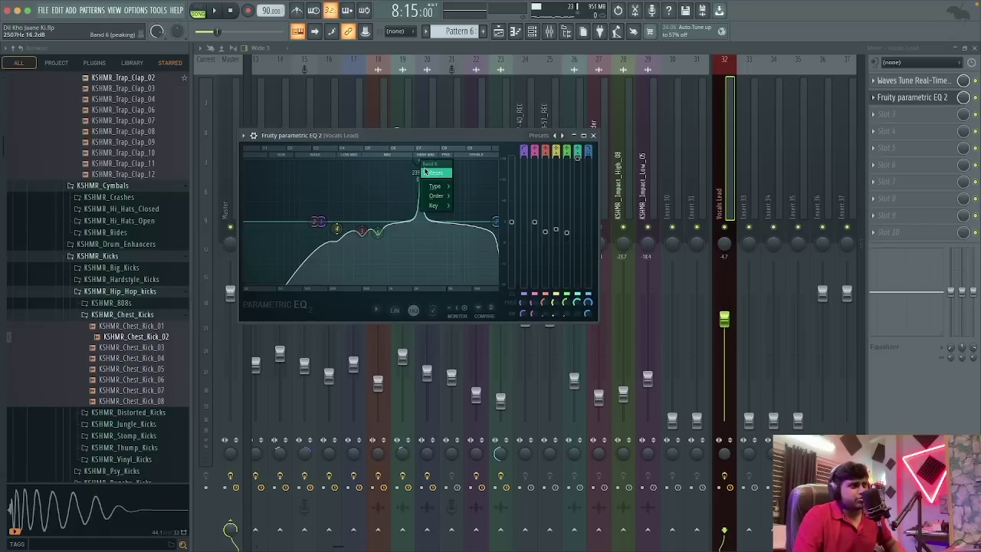
left_click(436, 173)
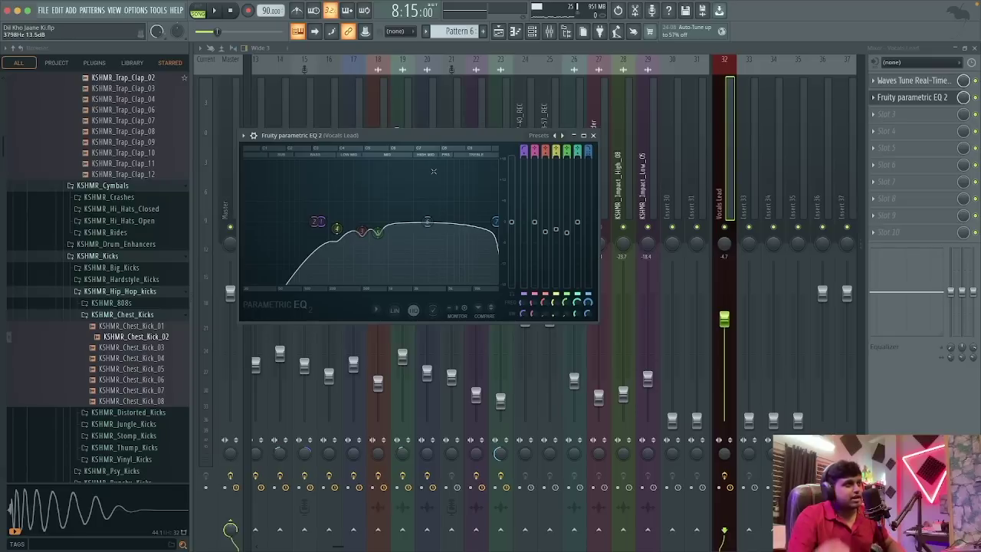
- Boost band 6 by 18 dB at about 3440 Hz with 0% bandwidth
left_click_drag(426, 222, 424, 167)
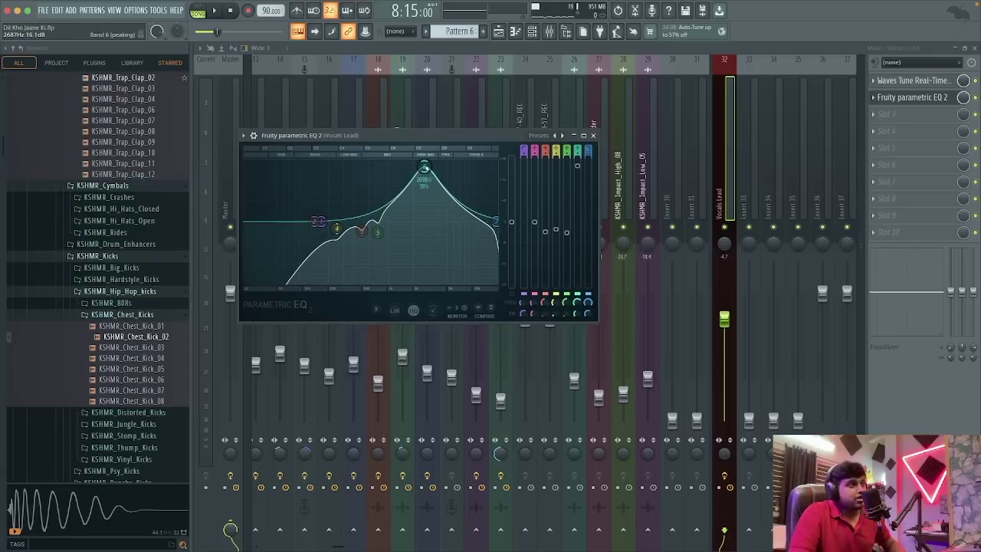
scroll(425, 167, "up", 5)
scroll(425, 168, "down", 10)
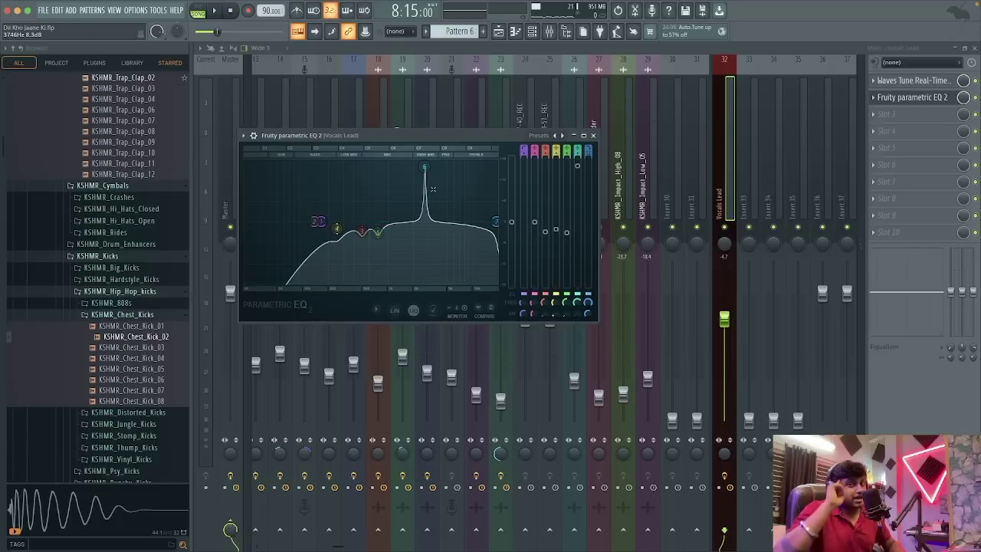
left_click_drag(424, 167, 434, 160)
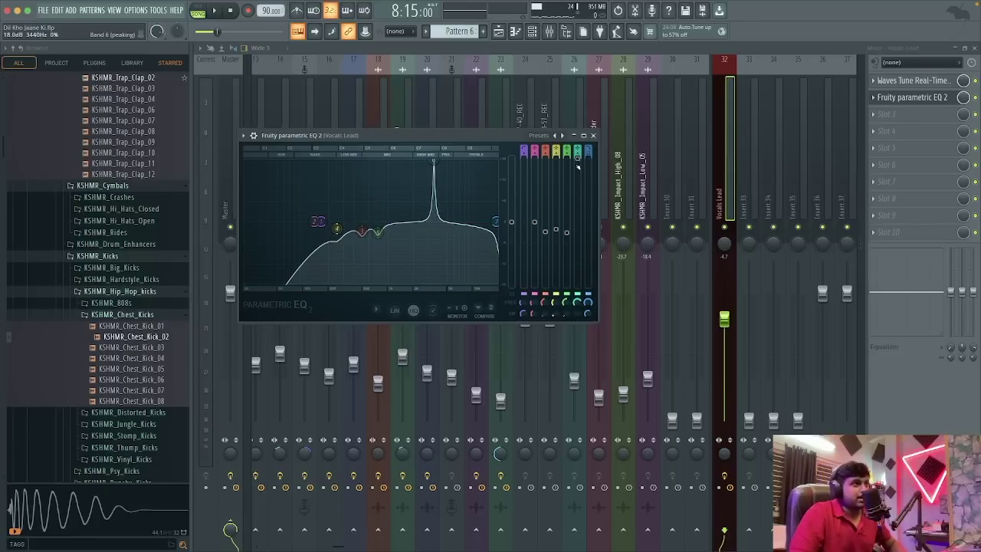
- Try a band 6 cut of about 17.7 dB at 3440 Hz, reset its gain, and audition the vocals
left_click_drag(429, 158, 433, 277)
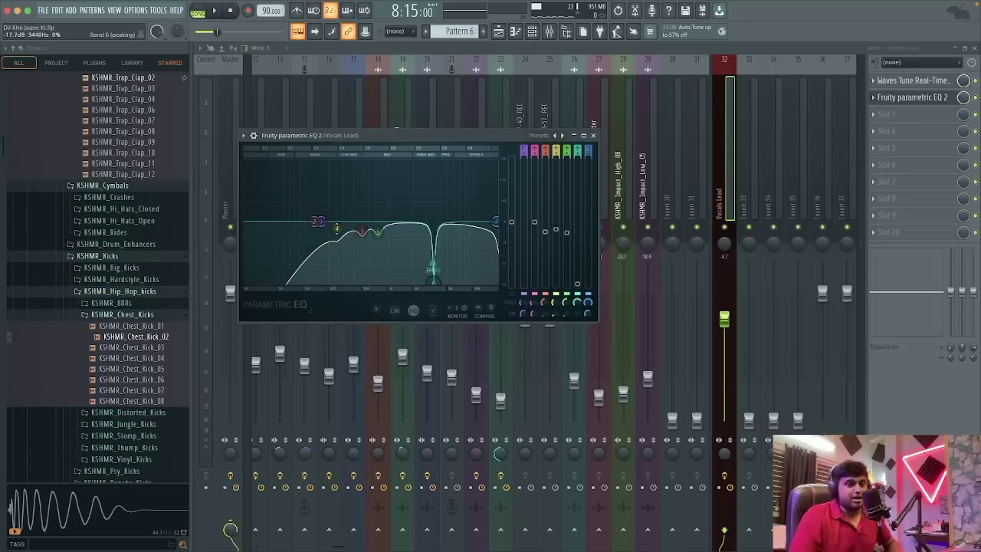
right_click(578, 282)
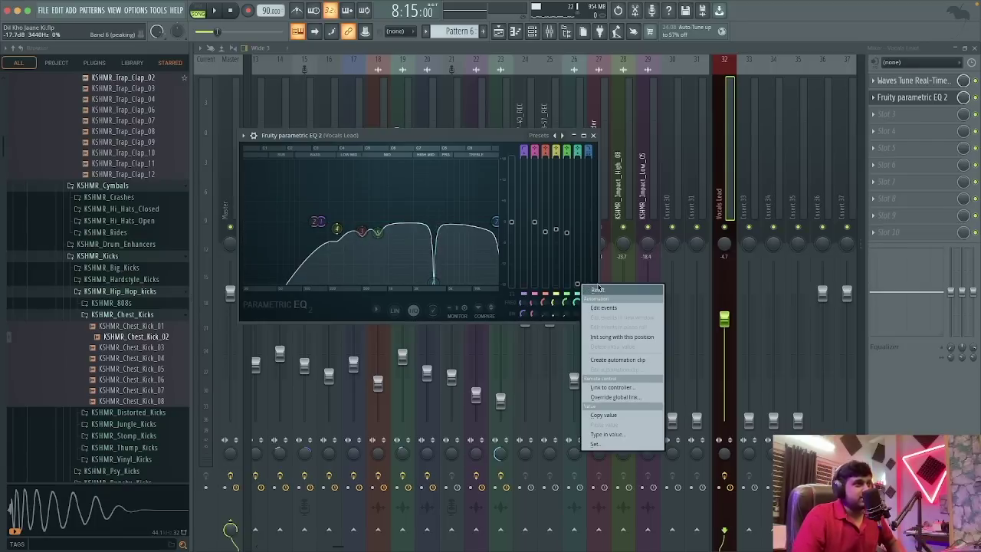
left_click(592, 289)
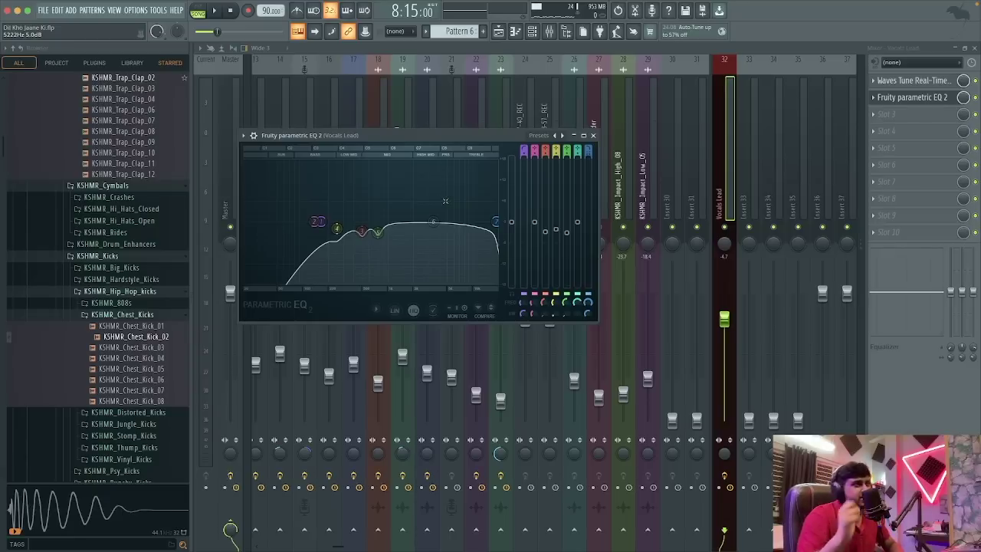
key("space")
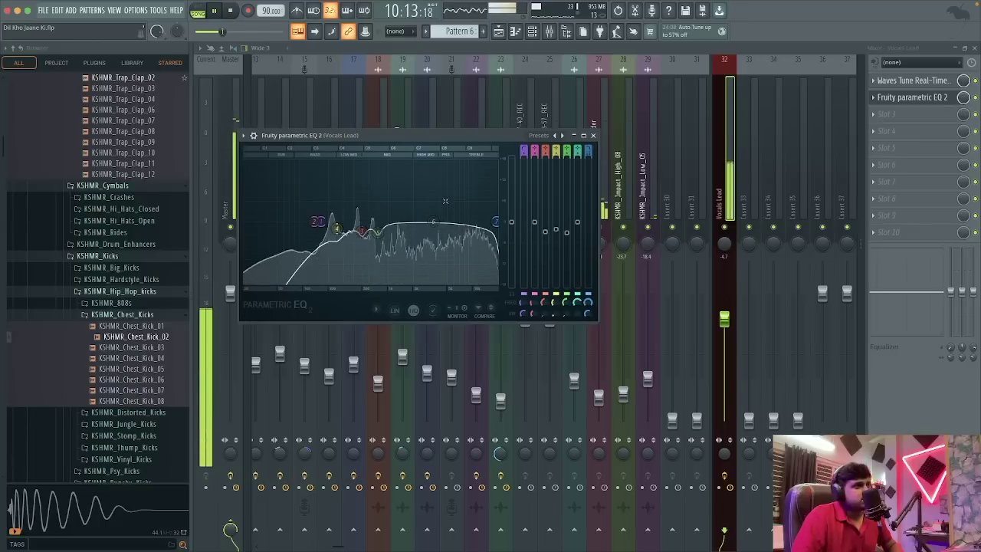
key("space")
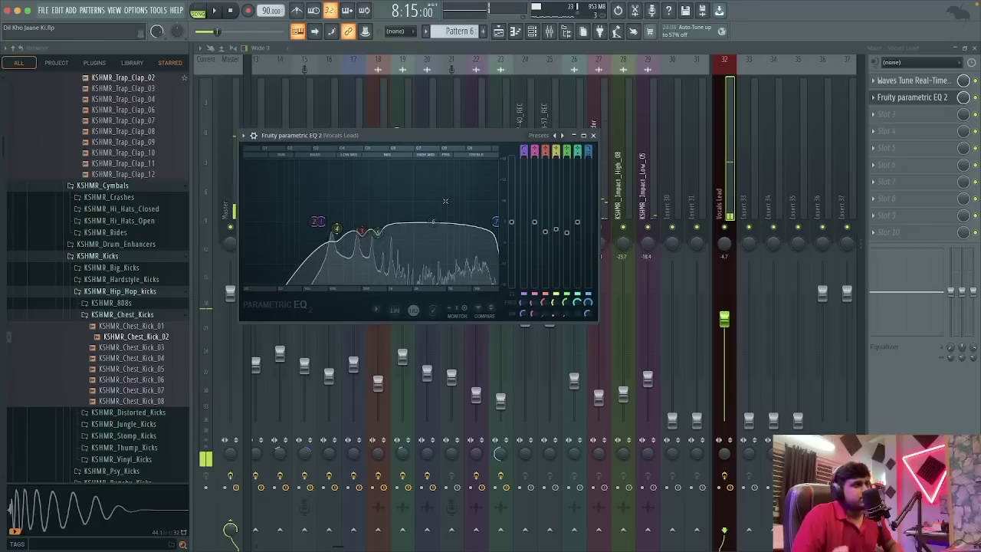
- Boost band 6 by 18 dB at 0% bandwidth and sweep it to about 3794 Hz while auditioning the vocals
left_click_drag(434, 223, 431, 161)
key("space")
key("space")
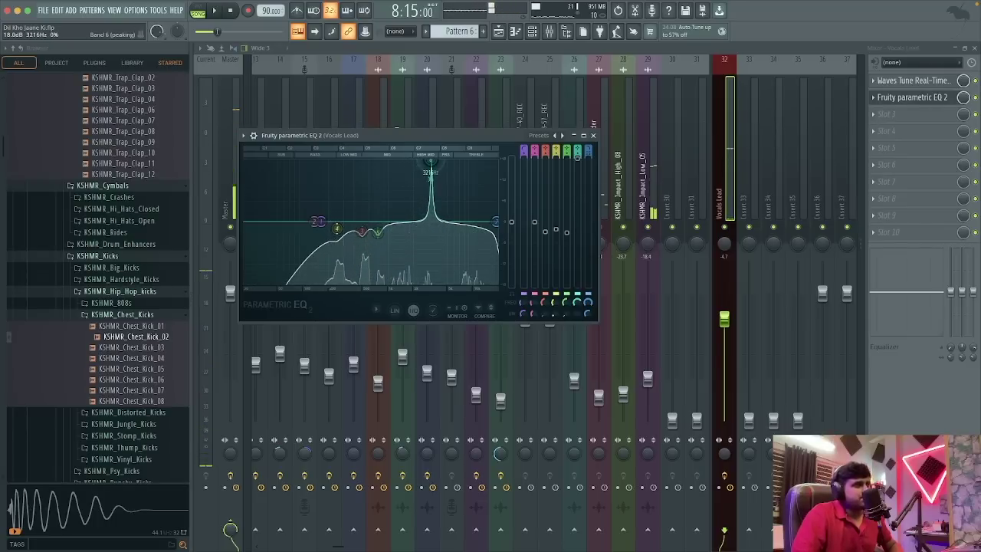
key("space")
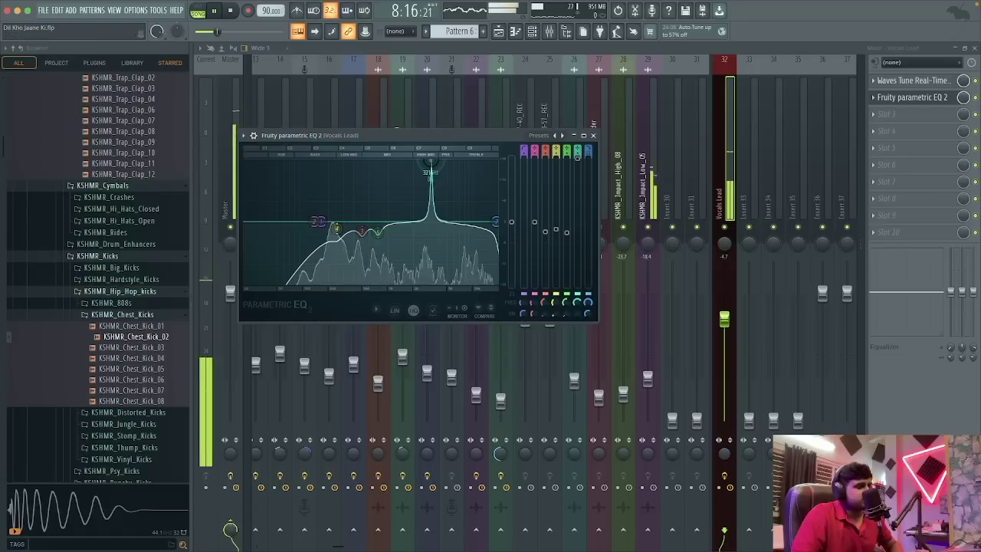
left_click_drag(431, 161, 440, 161)
key("space")
key("space")
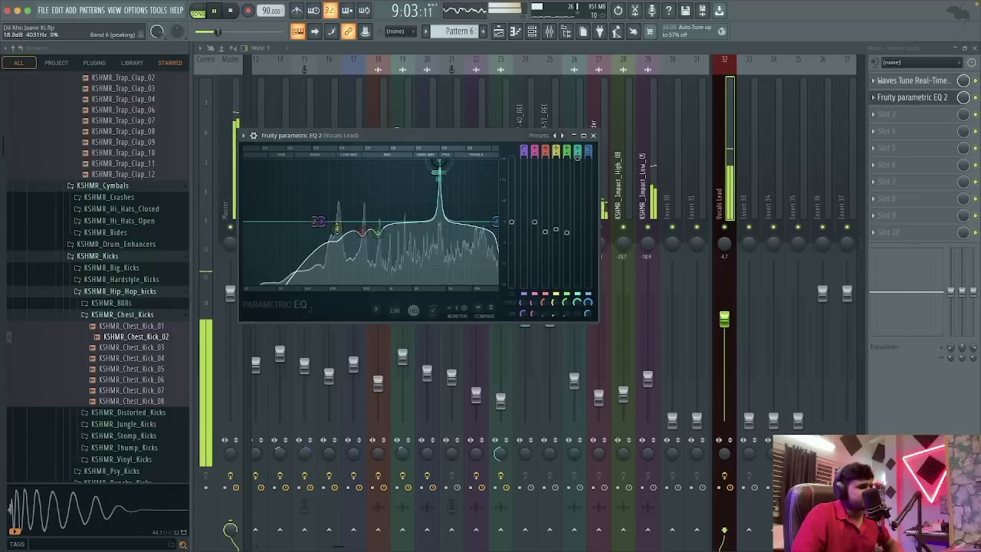
left_click_drag(439, 161, 437, 162)
key("space")
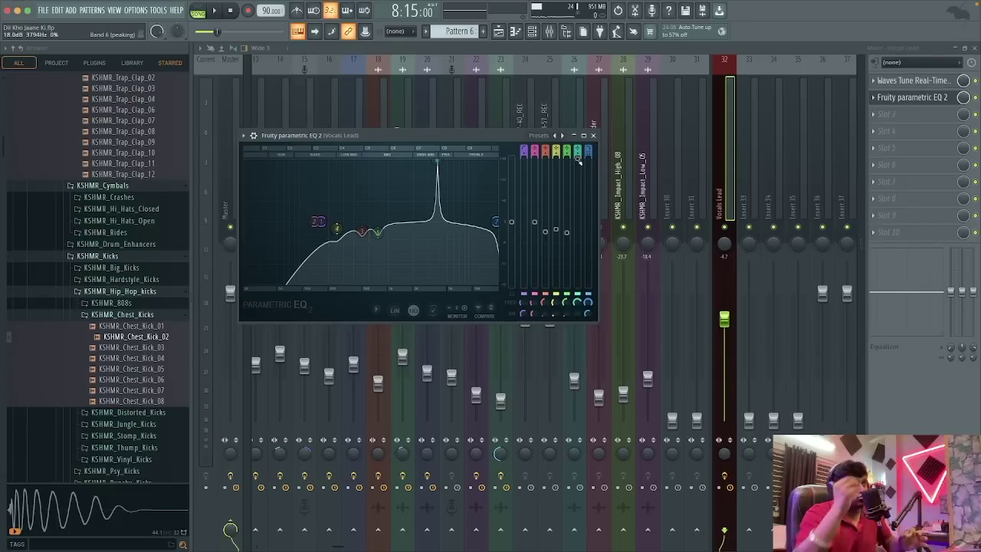
- Turn band 6 into a shallow cut with a wider bandwidth, audition the vocals, and close the equalizer
left_click_drag(578, 160, 577, 233)
key("space")
scroll(434, 238, "up", 3)
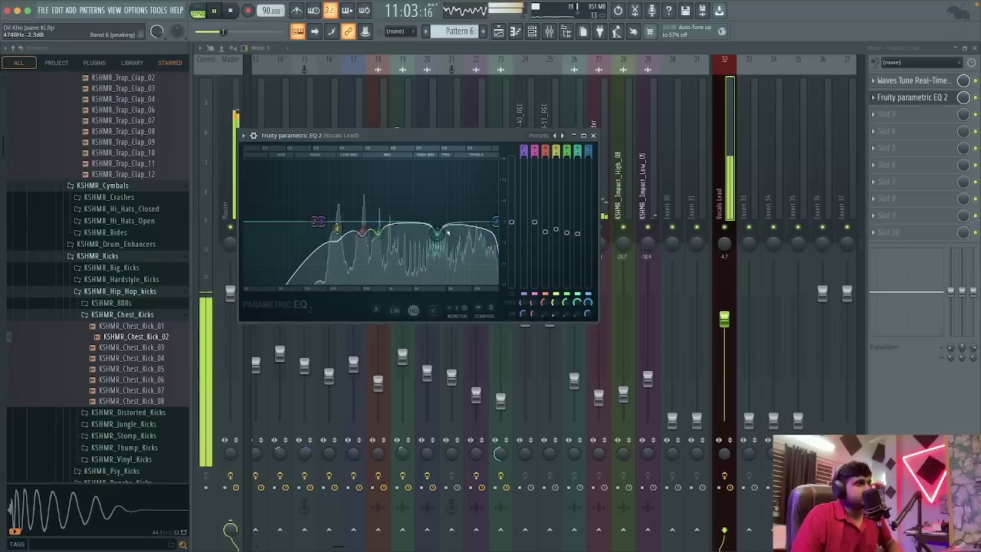
key("space")
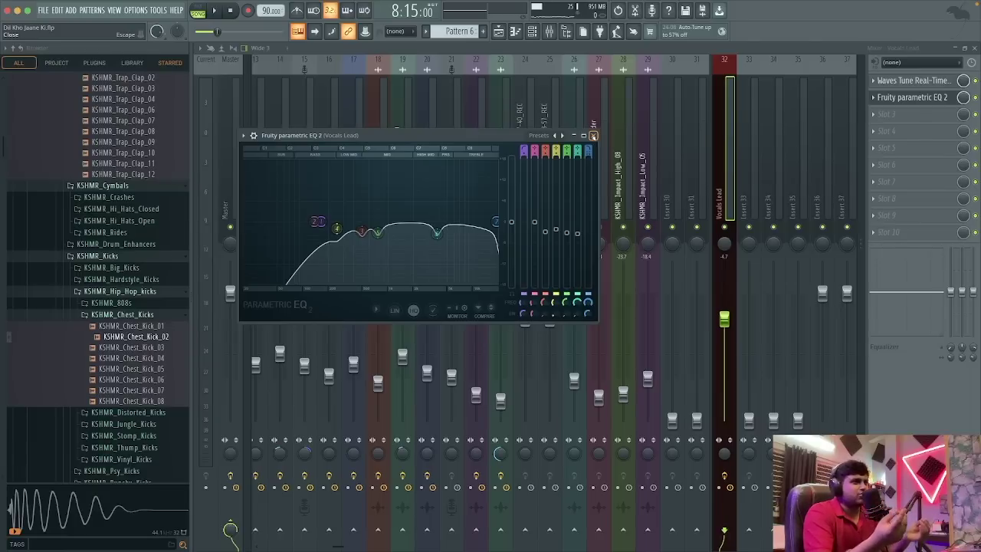
left_click(593, 135)
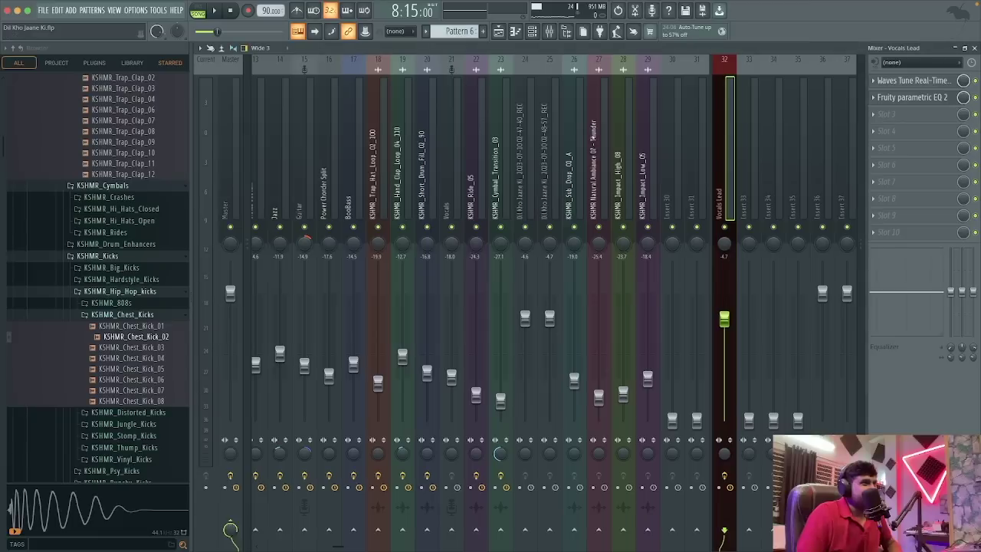
- Raise the Vocals Lead channel's volume to -2.2 dB while auditioning the mix
key("space")
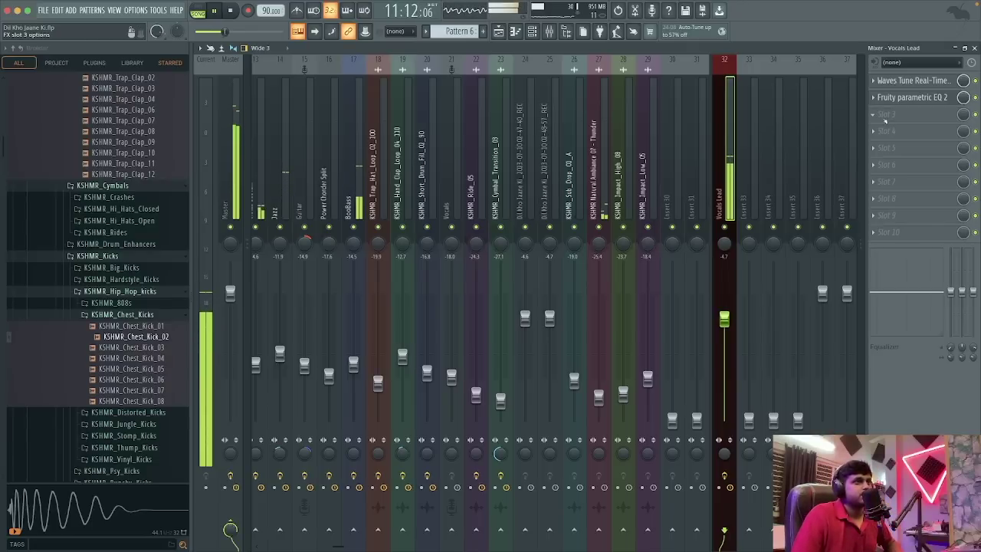
key("space")
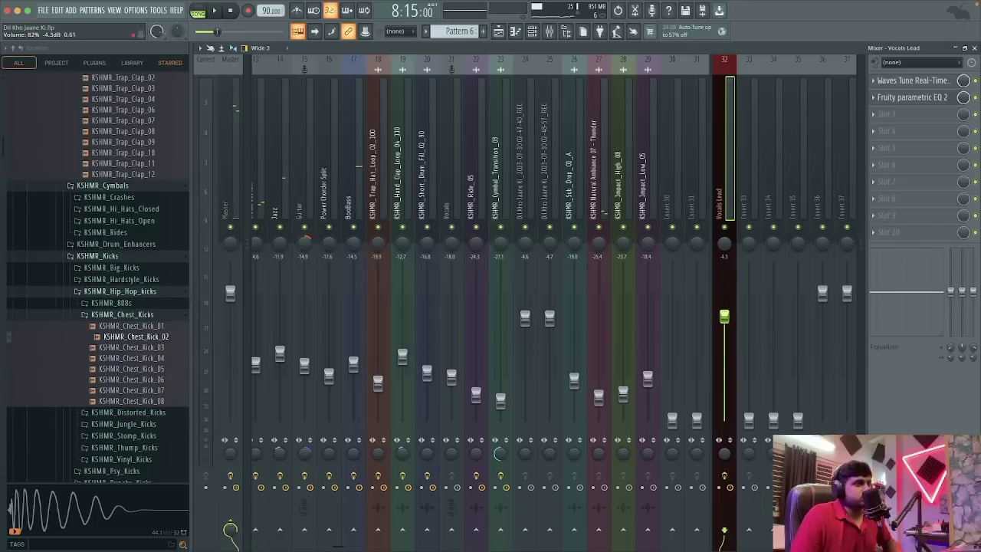
key("space")
left_click_drag(724, 306, 724, 306)
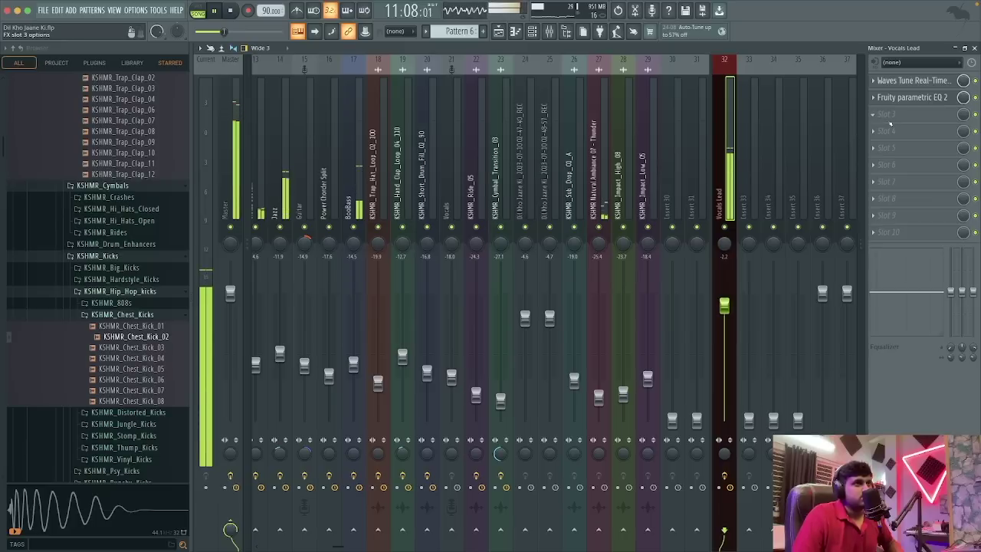
key("space")
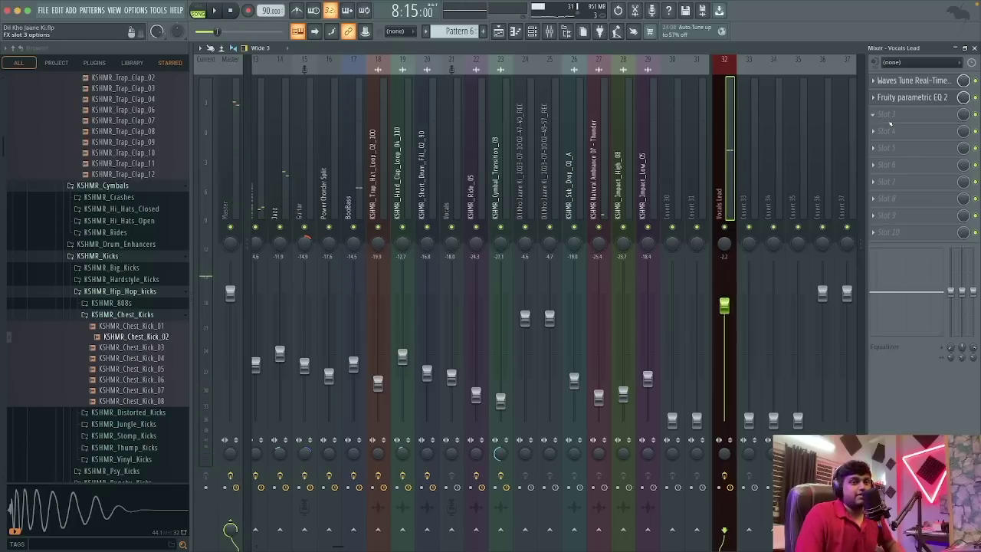
- Add Patcher to slot 3 of the Vocals Lead channel and load its Vocal Rider preset
left_click(889, 120)
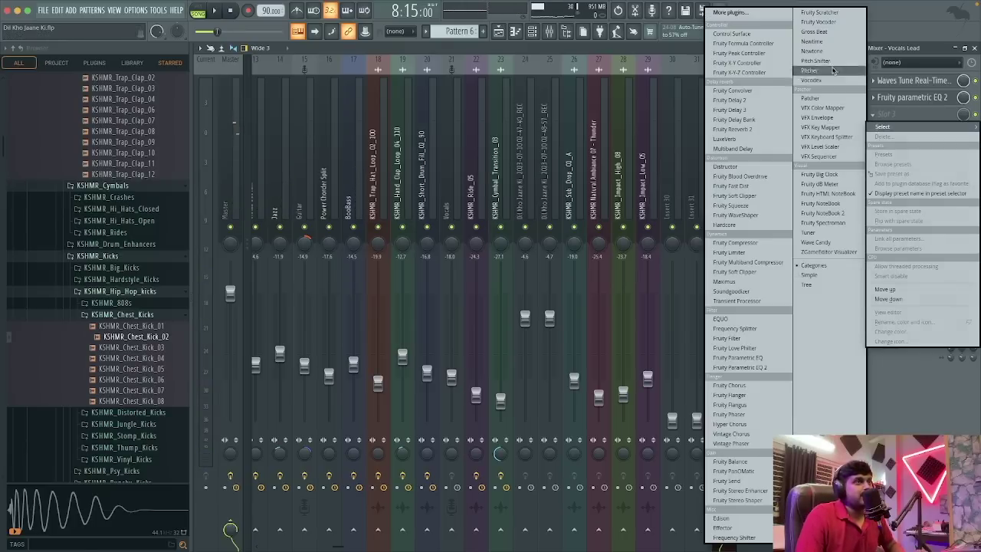
left_click(771, 15)
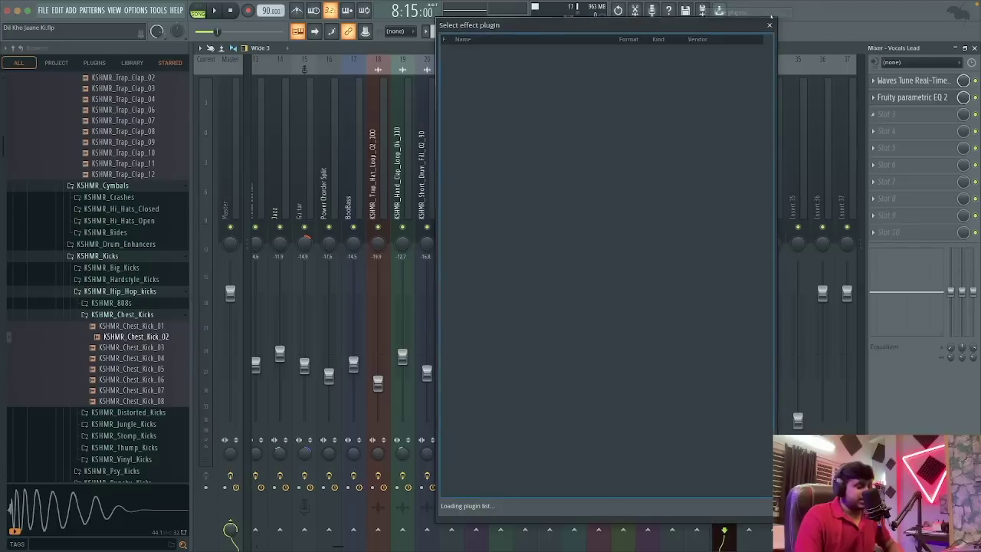
type("patche")
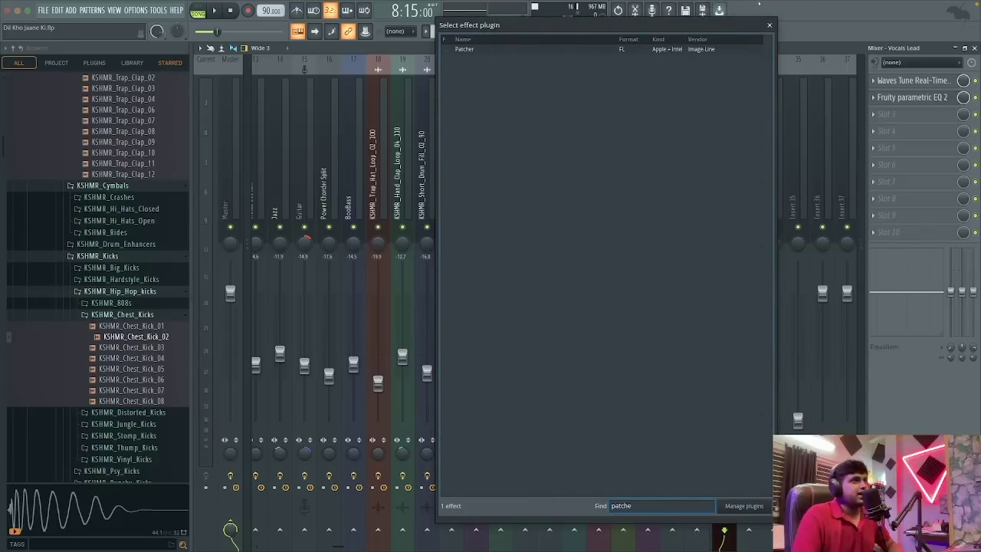
double_click(684, 49)
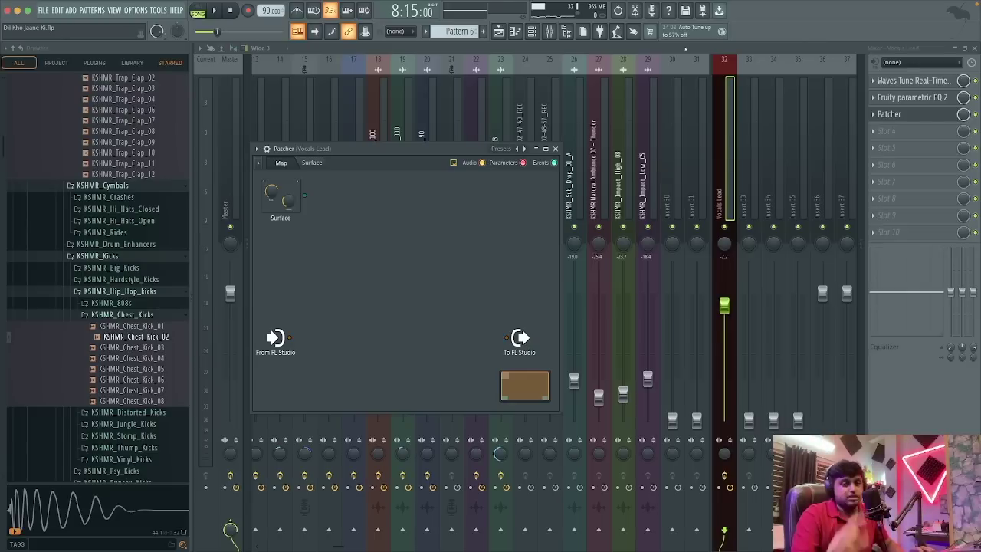
right_click(524, 148)
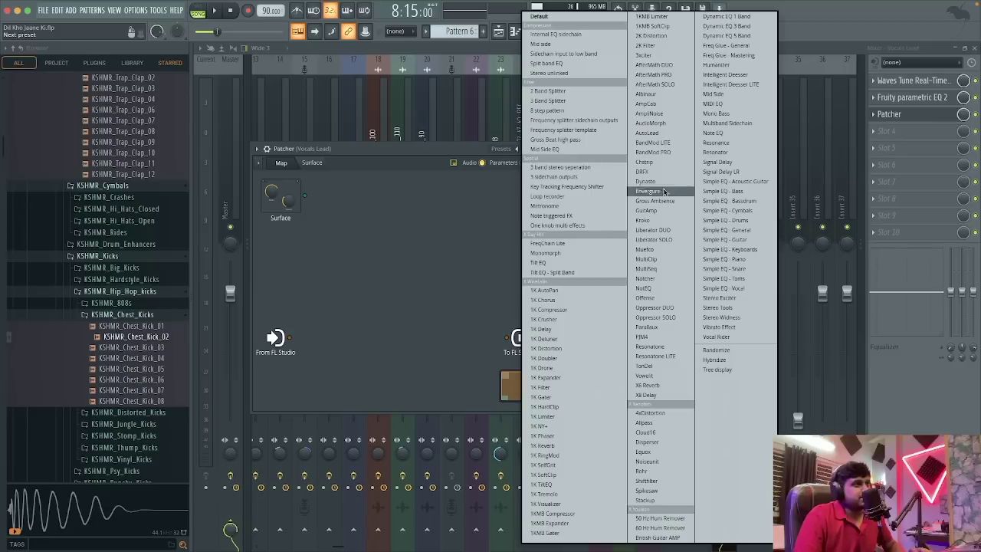
left_click(736, 340)
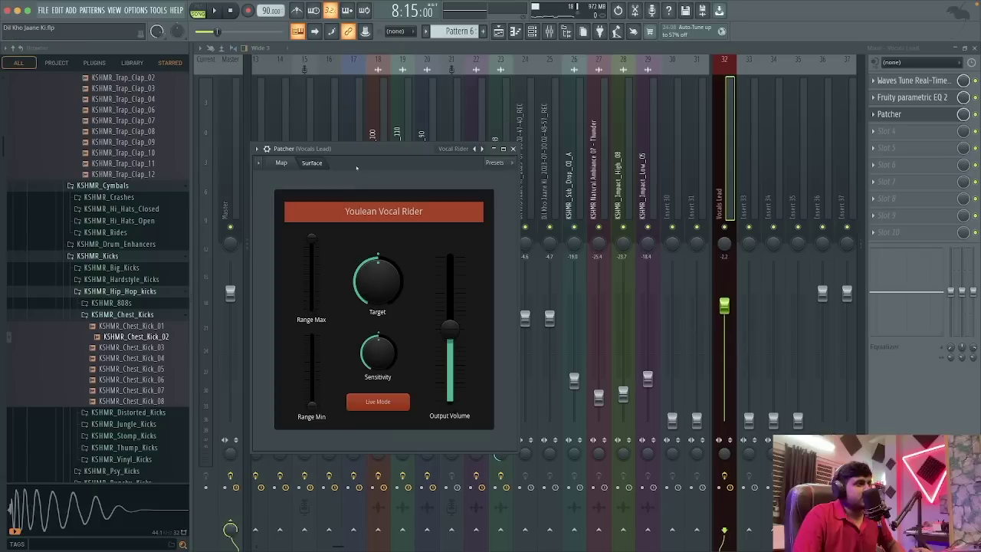
- Lower the Vocal Rider's Range Max and raise its Range Min to narrow the range, auditioning the vocals
key("space")
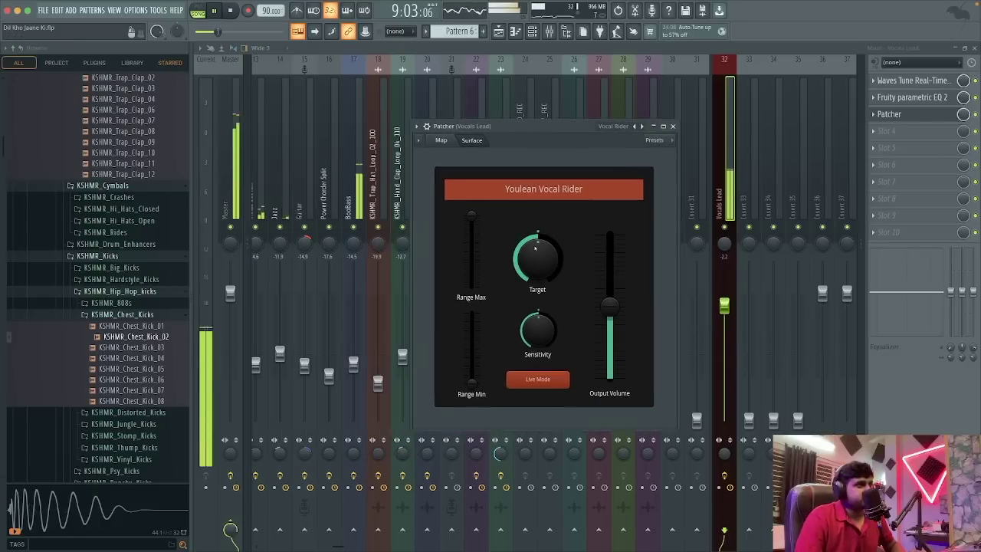
key("space")
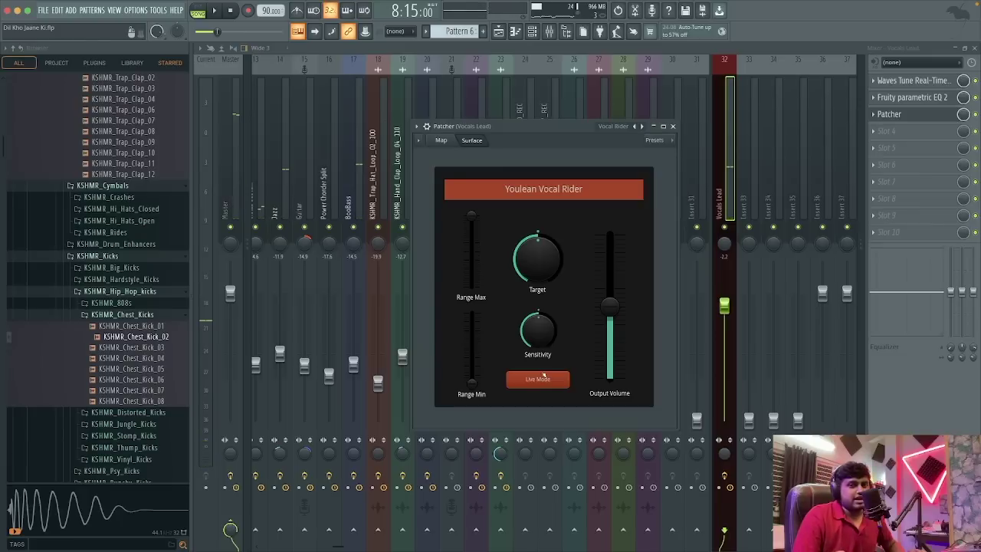
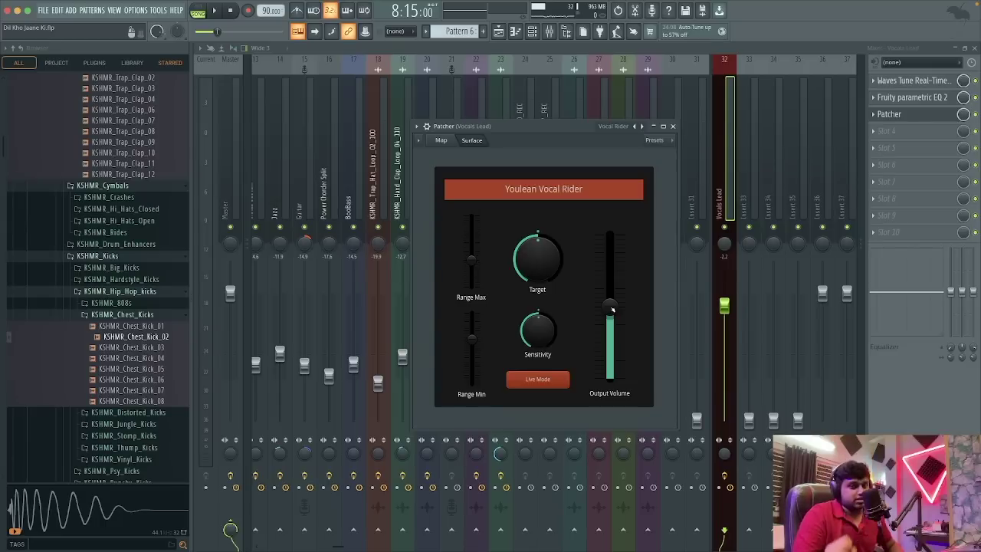
key("space")
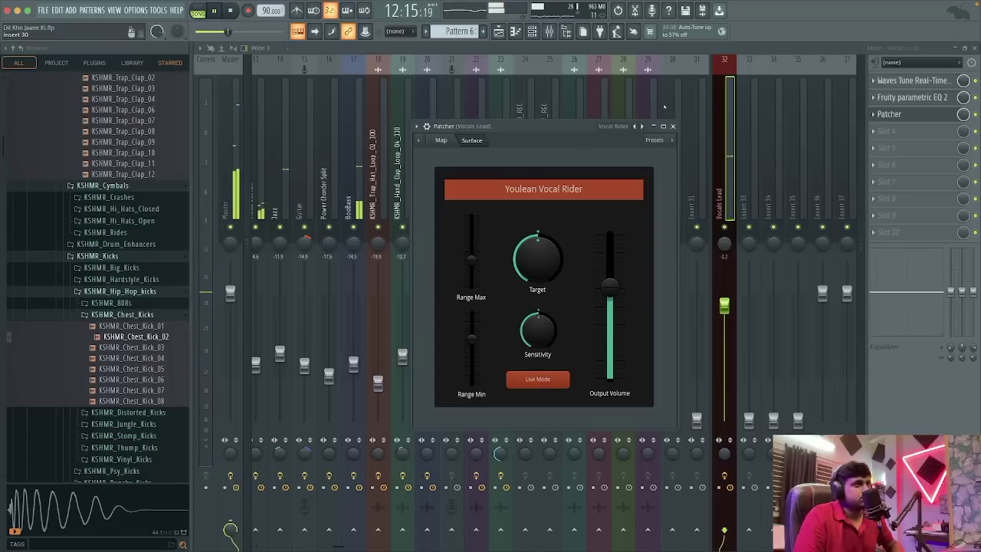
- Set the playlist playback position to about bar 17, audition that section with the Vocal Rider, and close Patcher
left_click(515, 31)
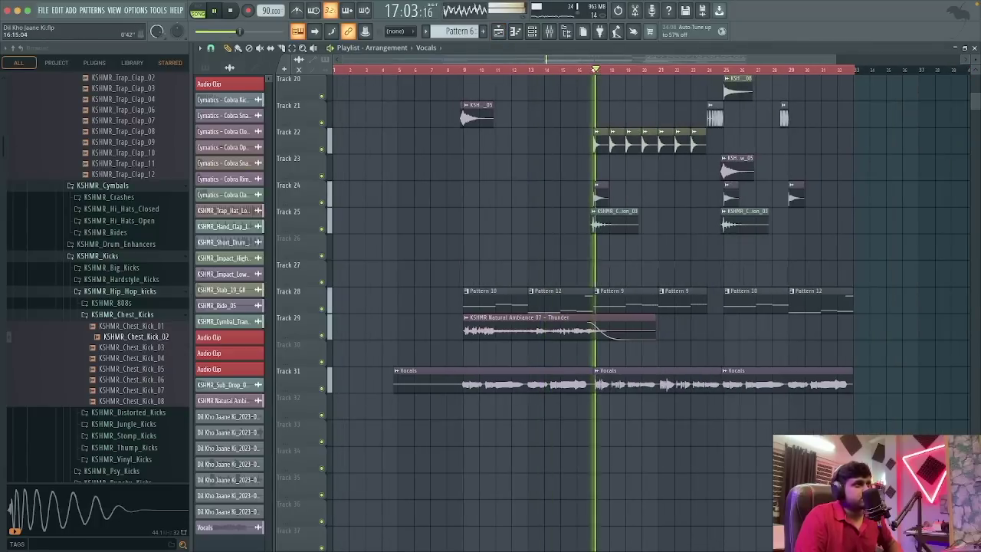
key("F9")
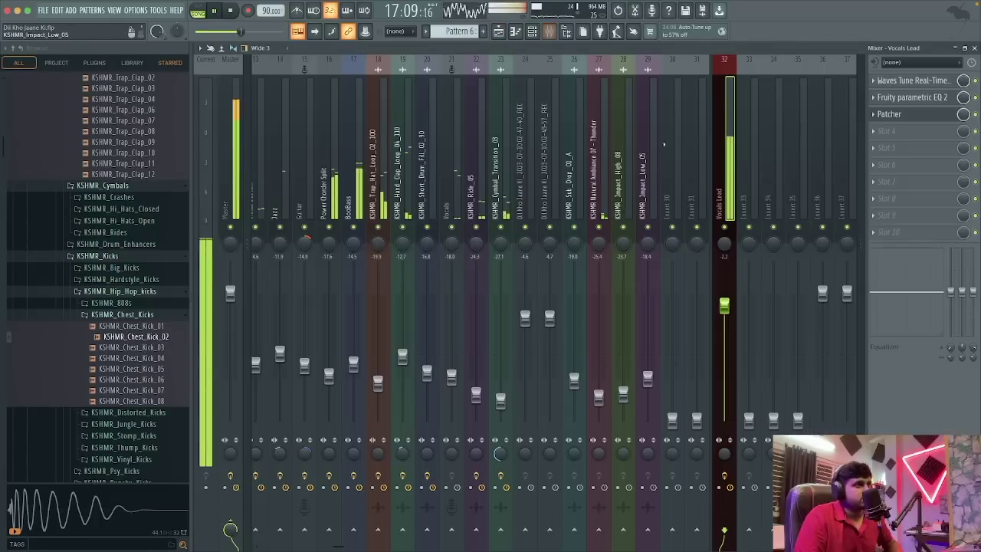
left_click(889, 114)
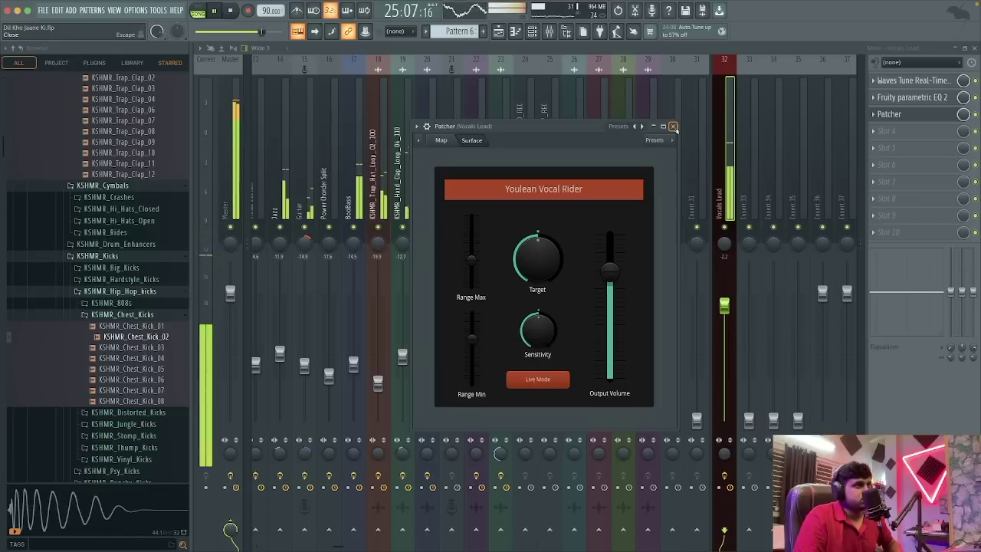
key("space")
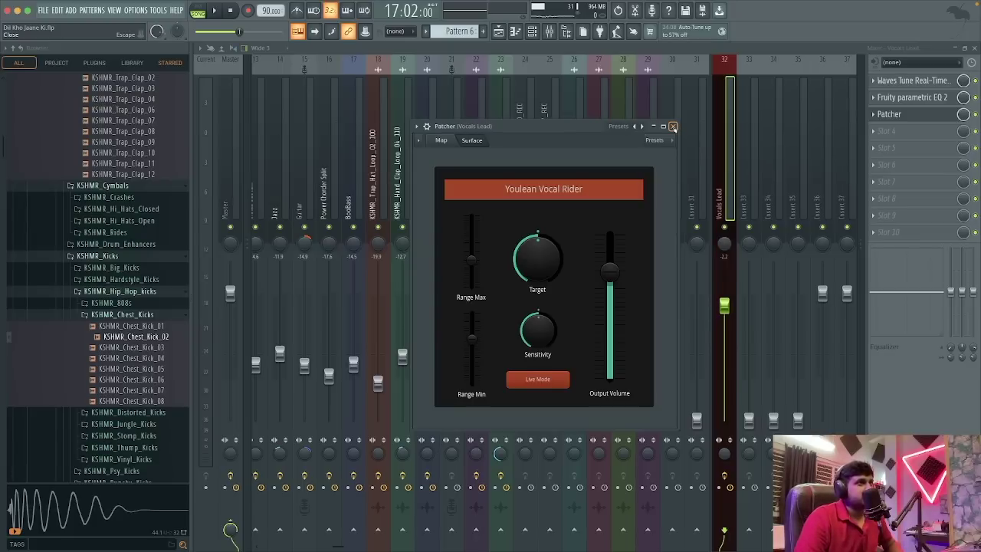
left_click(673, 127)
- Add Fruity Limiter to slot 4 of the Vocals Lead channel
left_click(885, 132)
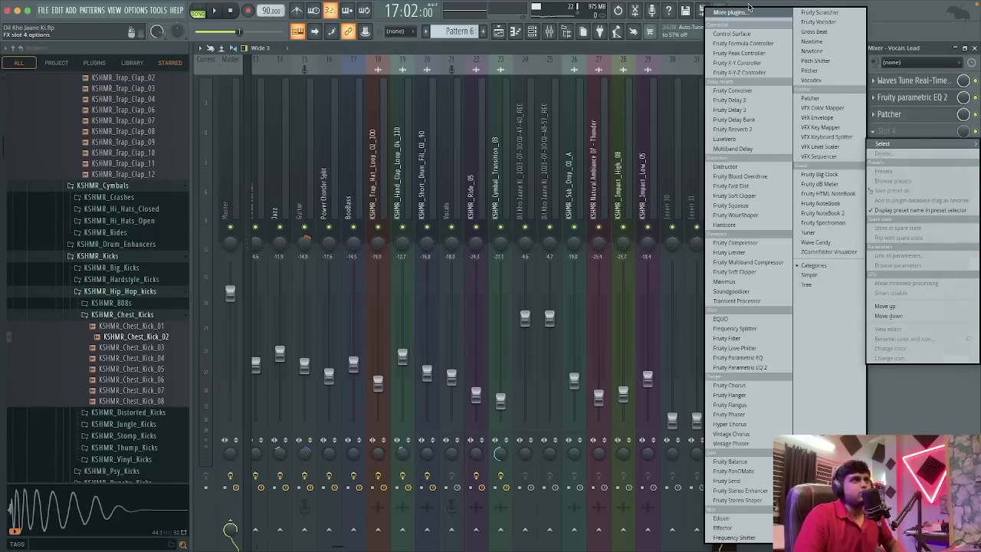
left_click(749, 16)
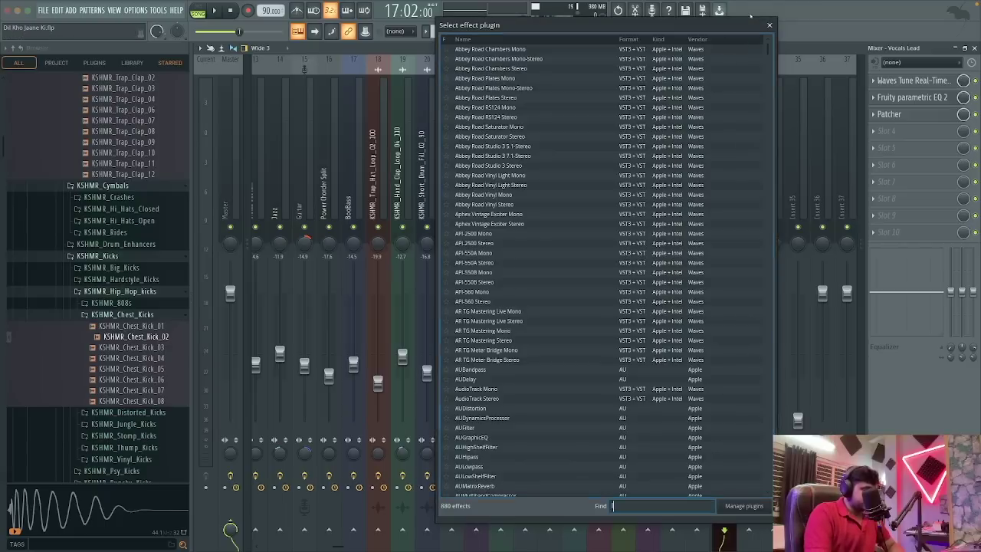
type("limi")
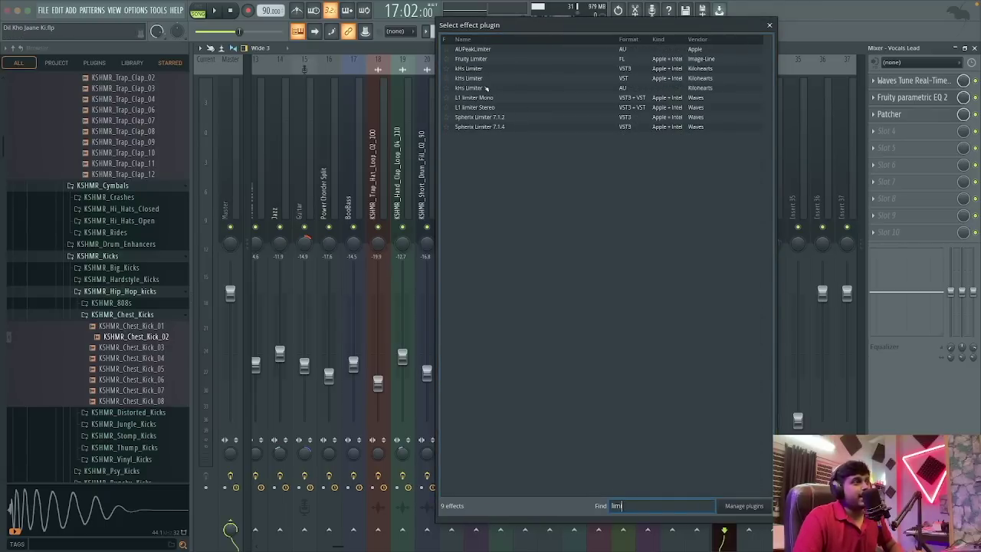
double_click(498, 59)
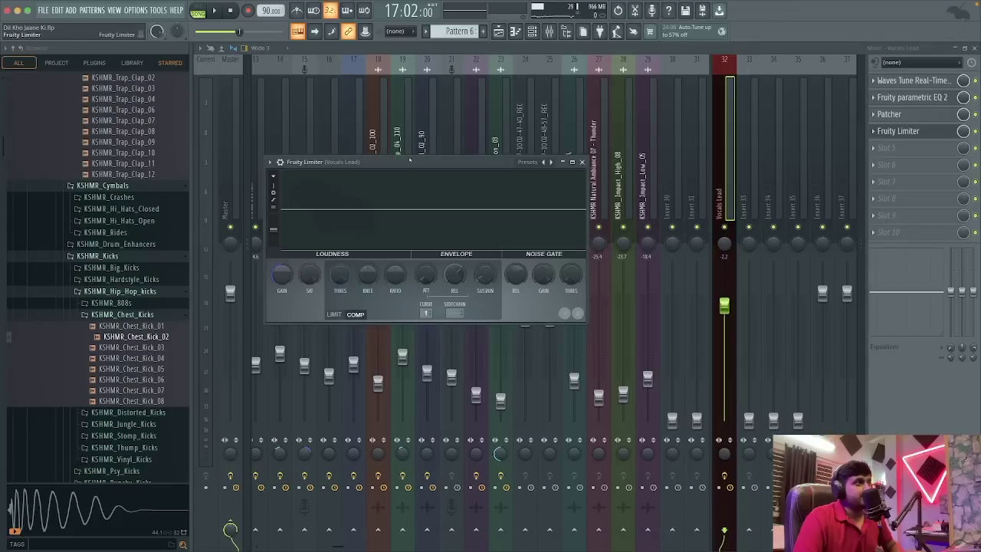
left_click_drag(411, 161, 462, 149)
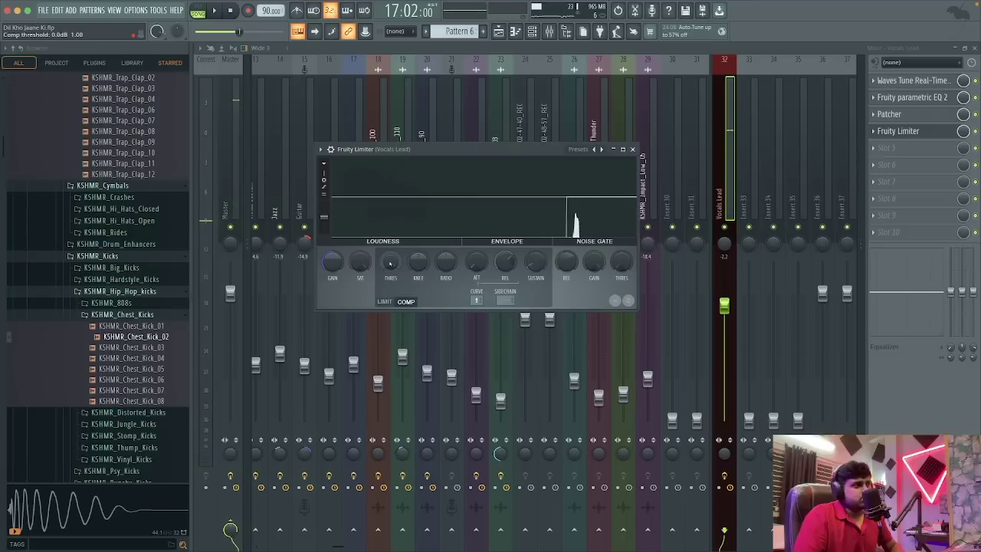
- Lower the compressor threshold, raise its ratio, and set the knee to about 17% while auditioning the vocals
key("space")
left_click_drag(390, 264, 389, 288)
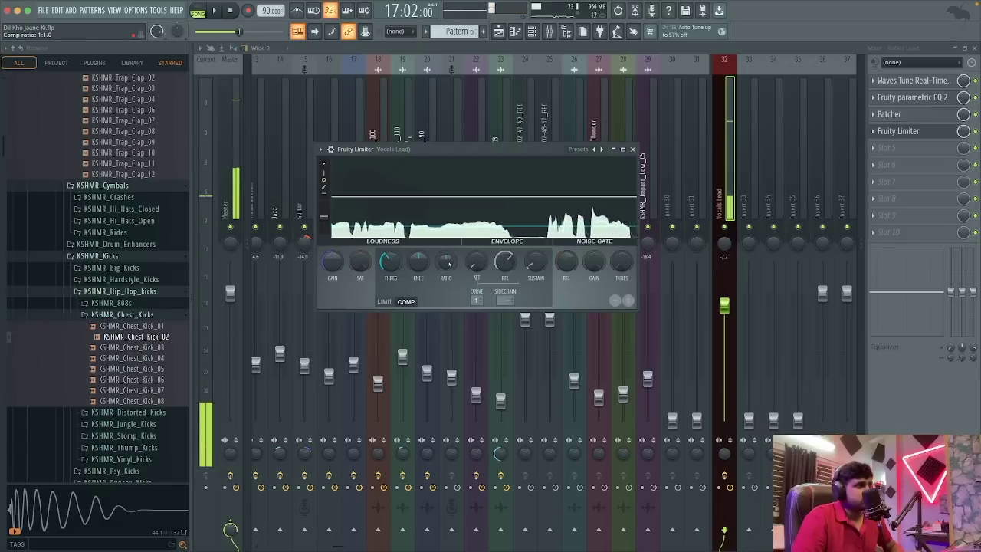
left_click_drag(449, 264, 420, 245)
key("space")
key("space")
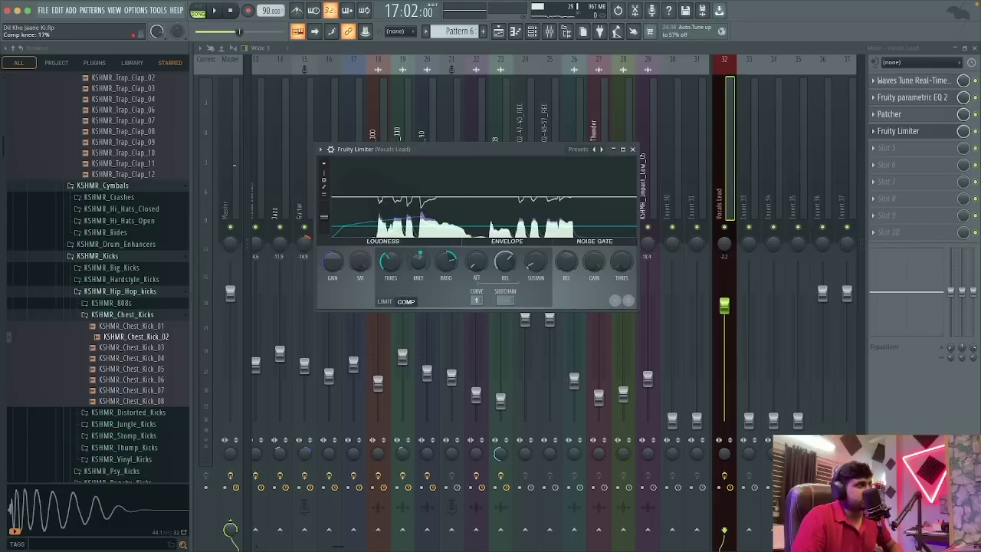
- Lengthen the compressor's attack and shorten its release to about 87 ms while auditioning the vocals
key("space")
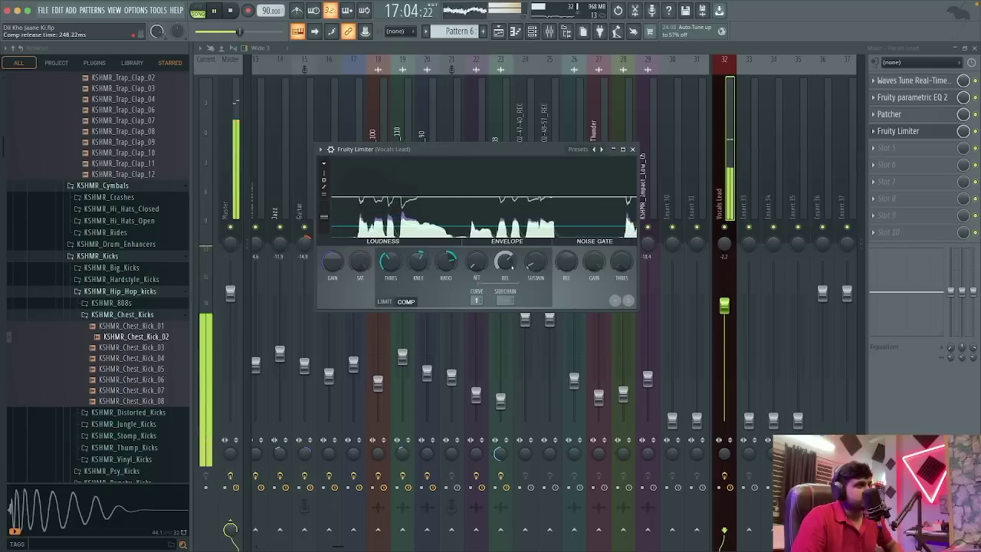
left_click_drag(475, 266, 474, 264)
key("space")
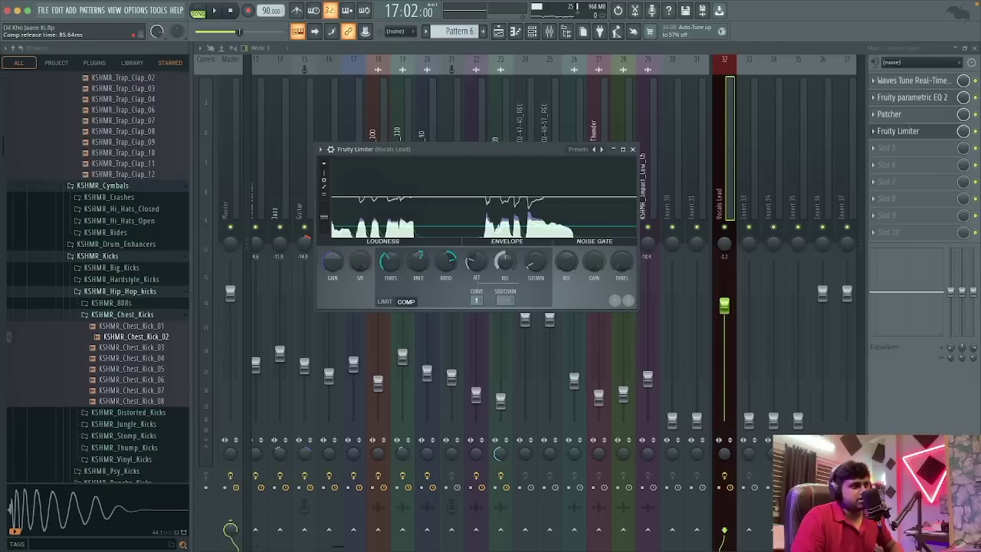
key("space")
mouse_move(475, 262)
left_mouse_down()
mouse_move(476, 249)
mouse_move(474, 261)
left_mouse_up()
key("space")
key("space")
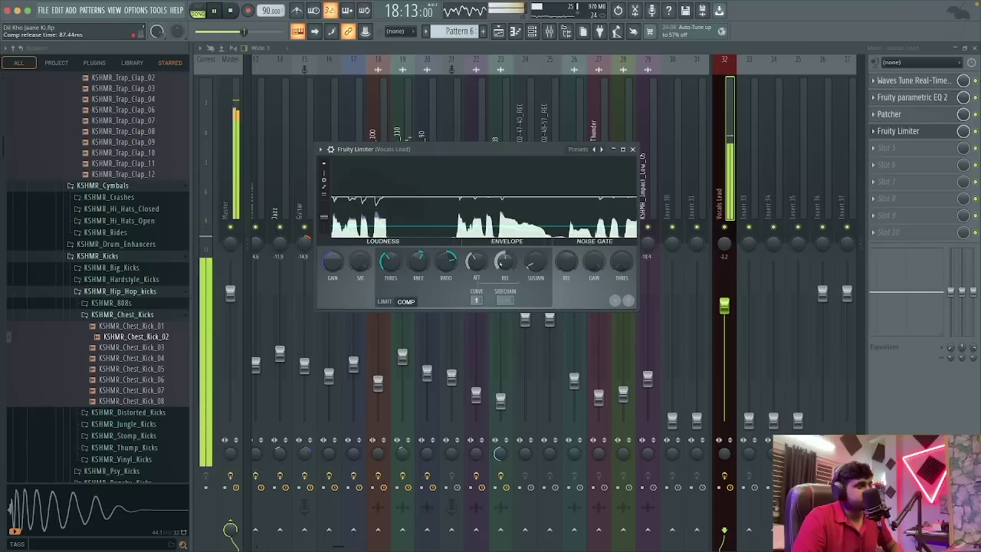
- Fine-tune the compressor's release and raise its sustain to an RMS window of about 13 ms while auditioning the vocals
left_click_drag(504, 262, 504, 263)
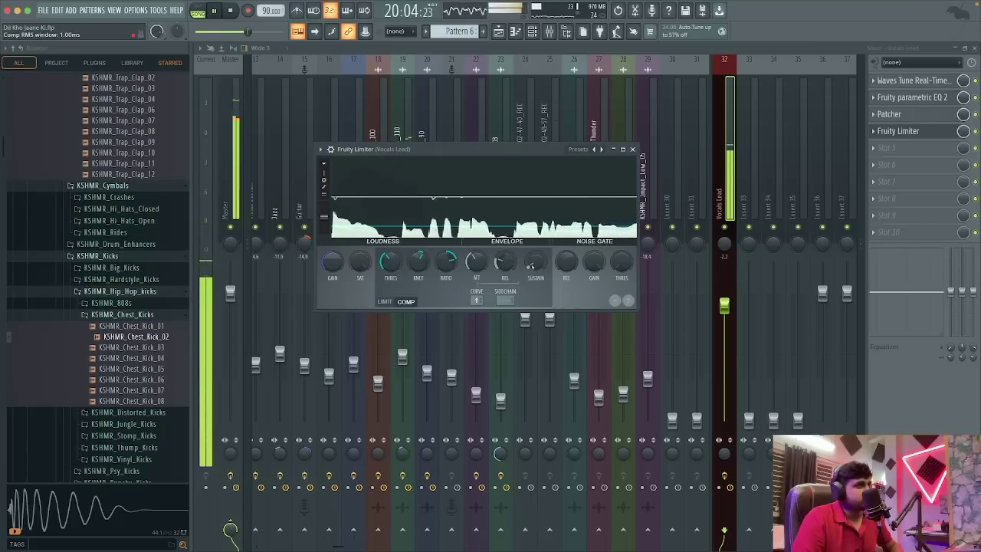
key("space")
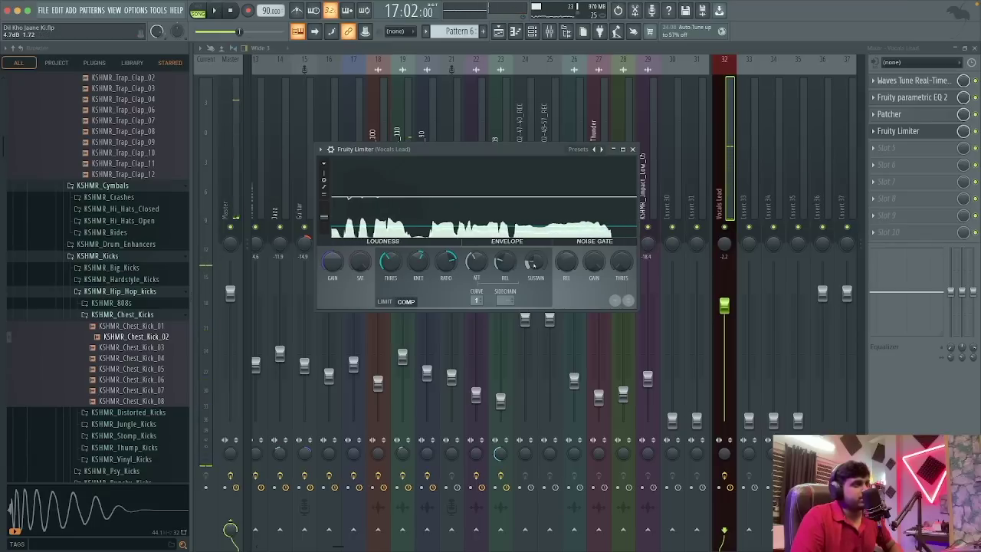
key("space")
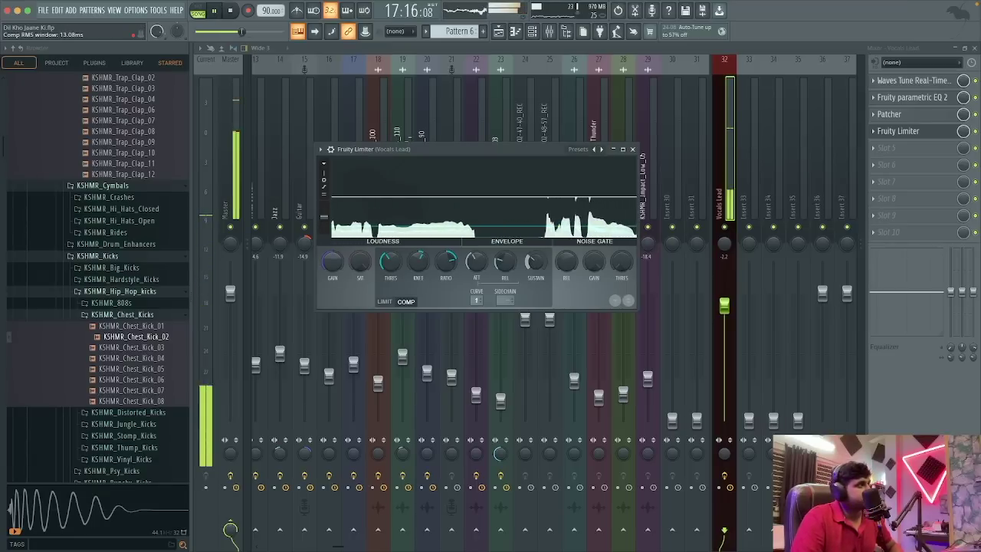
left_click_drag(534, 265, 534, 259)
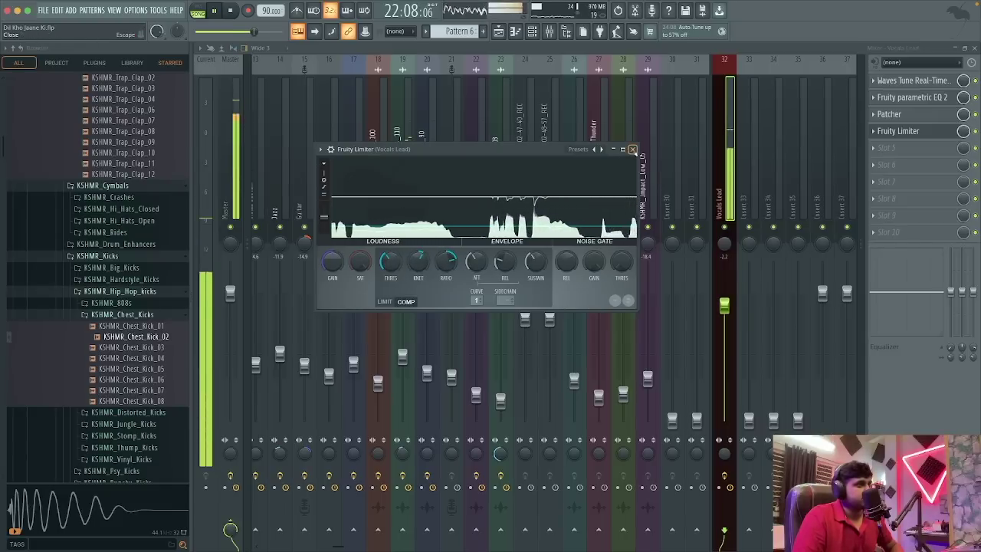
- Raise the Fruity Limiter's gain slightly on the Vocals Lead channel and close the plugin
left_click_drag(341, 263, 390, 288)
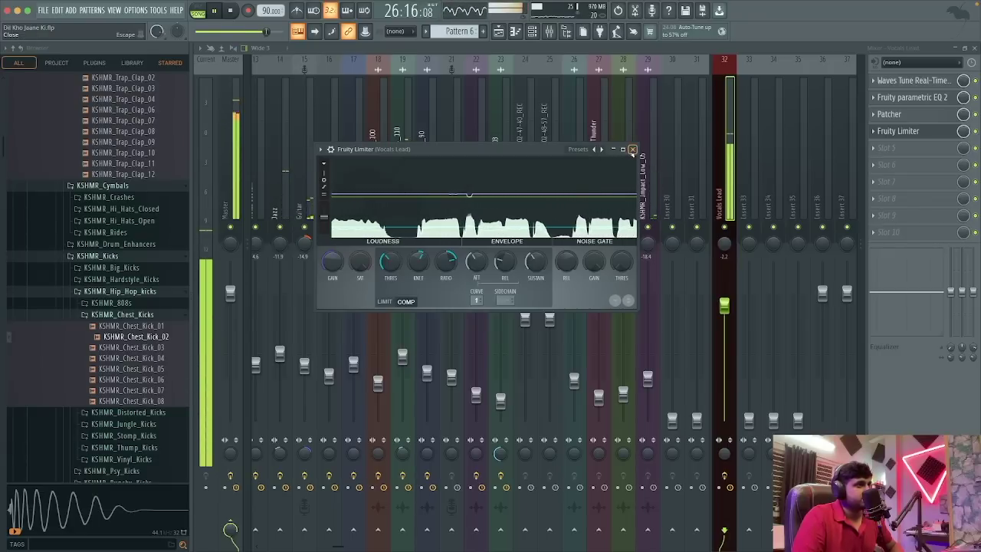
left_click(632, 150)
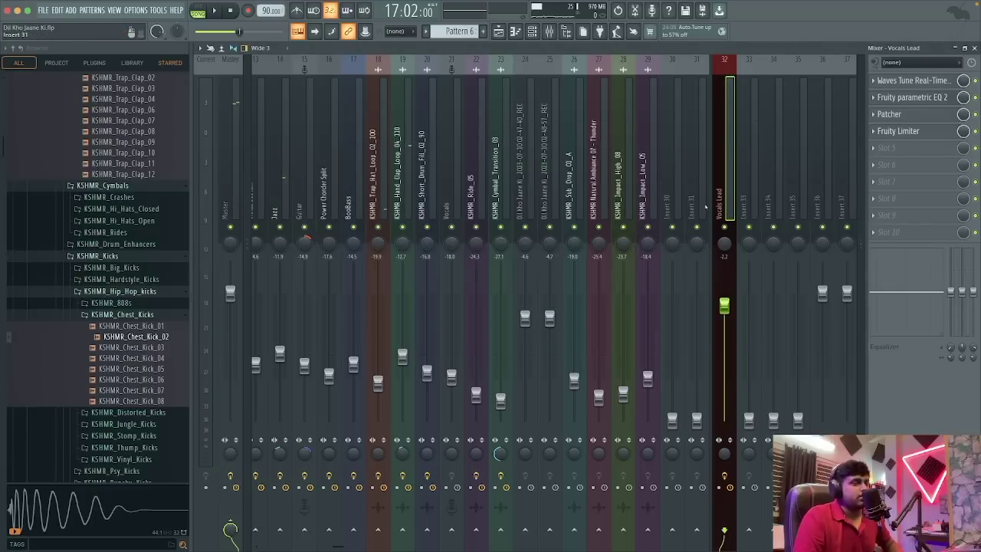
left_click(893, 131)
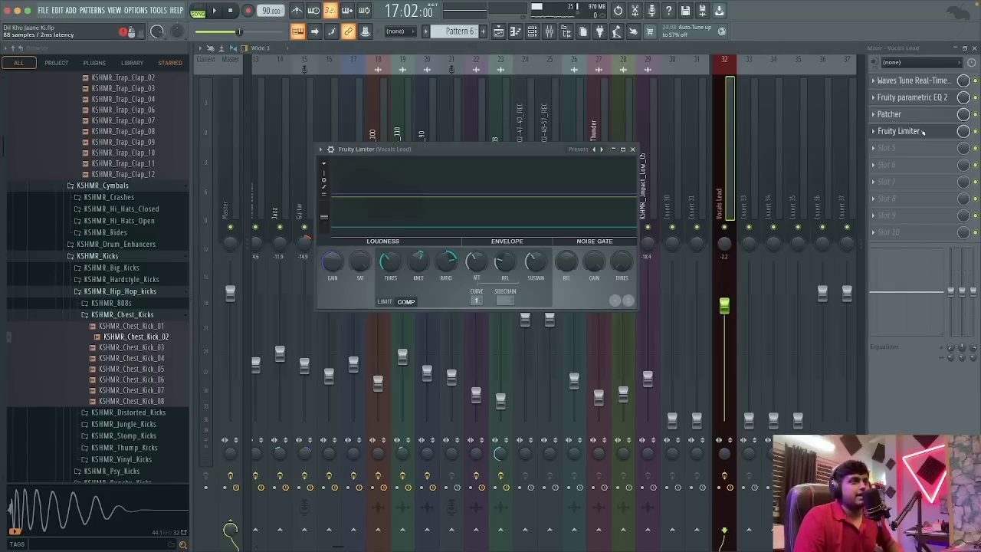
left_click(892, 131)
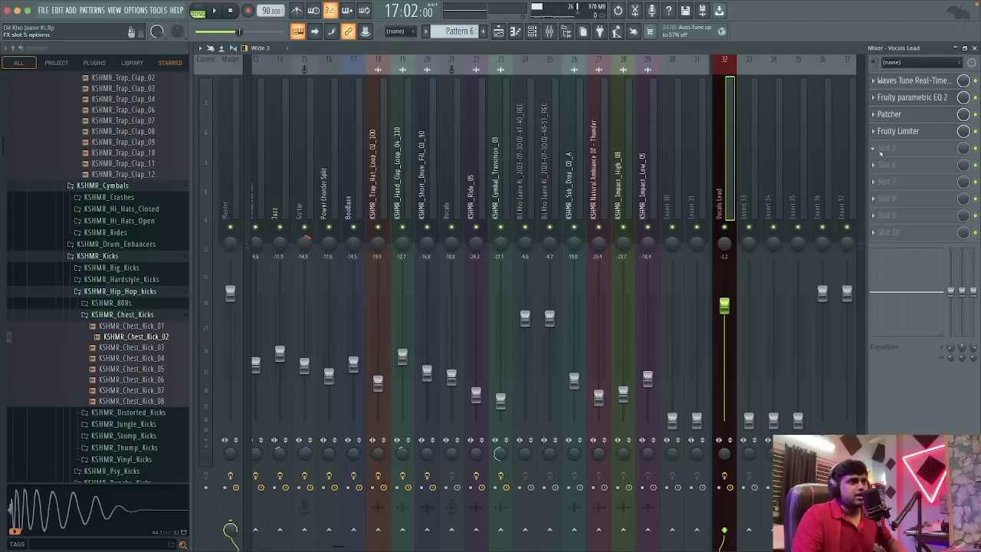
left_click(880, 153)
left_click(747, 13)
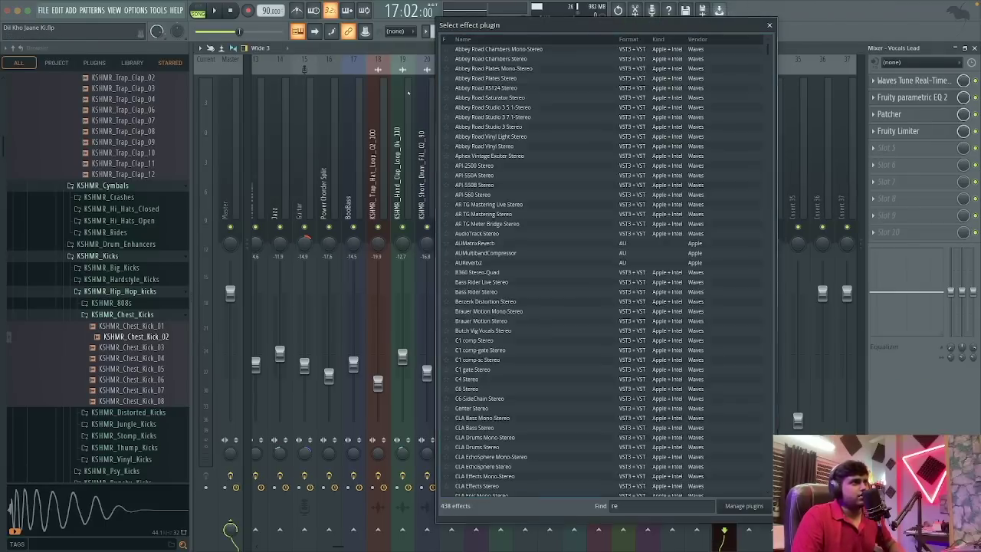
type("ree")
double_click(510, 68)
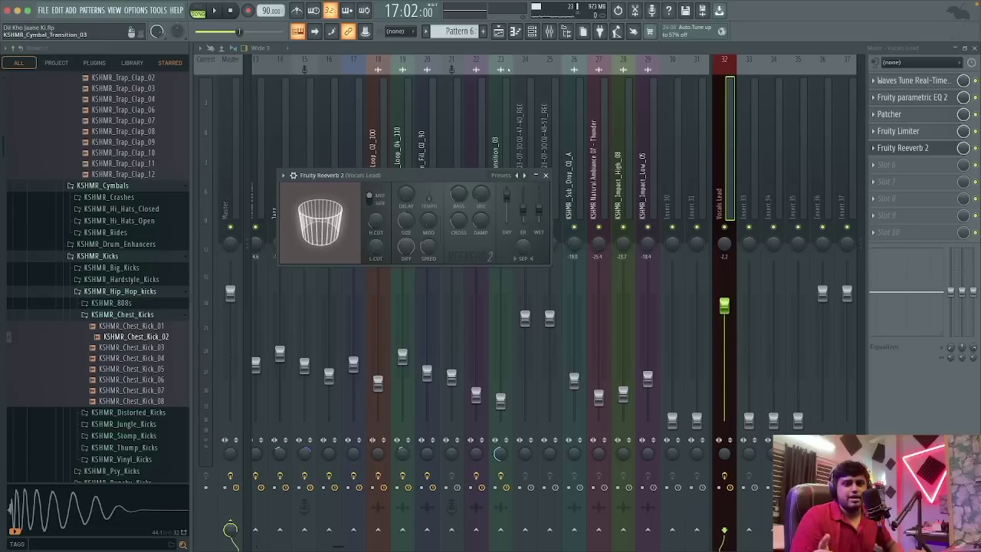
left_click(546, 175)
left_click(872, 147)
left_click(890, 171)
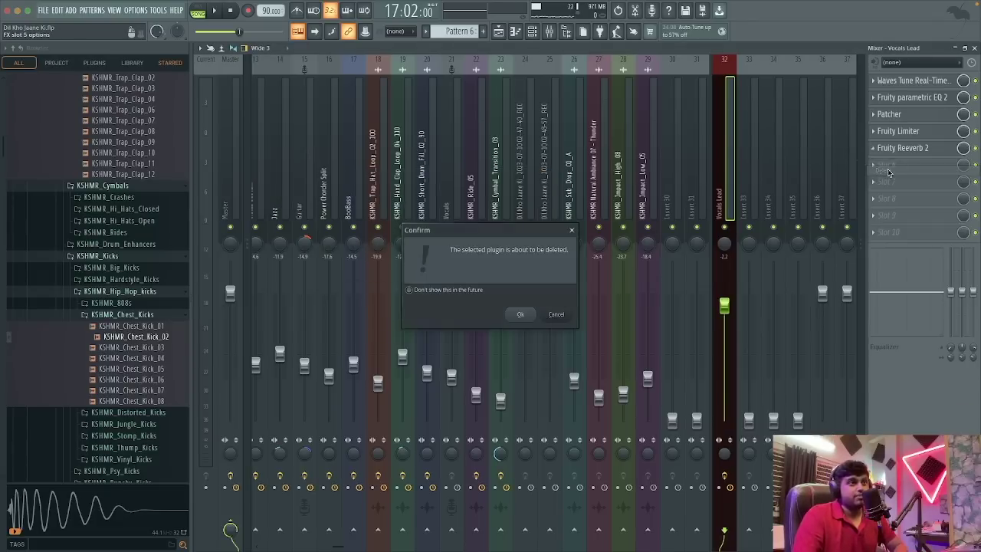
key("Return")
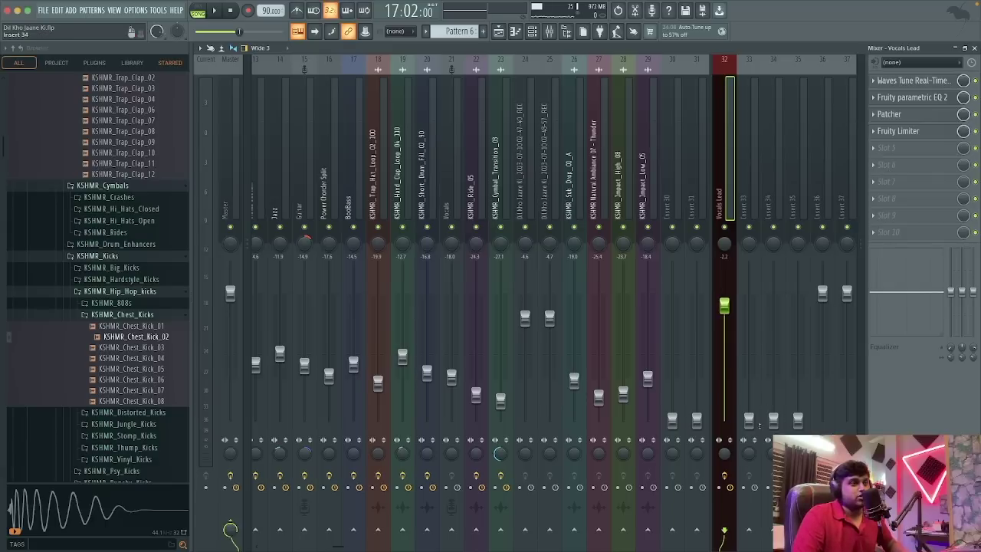
- Reset the Insert 33 fader to its default volume and add Fruity Reeverb 2 to that channel's slot 1
right_click(750, 420)
left_click(765, 385)
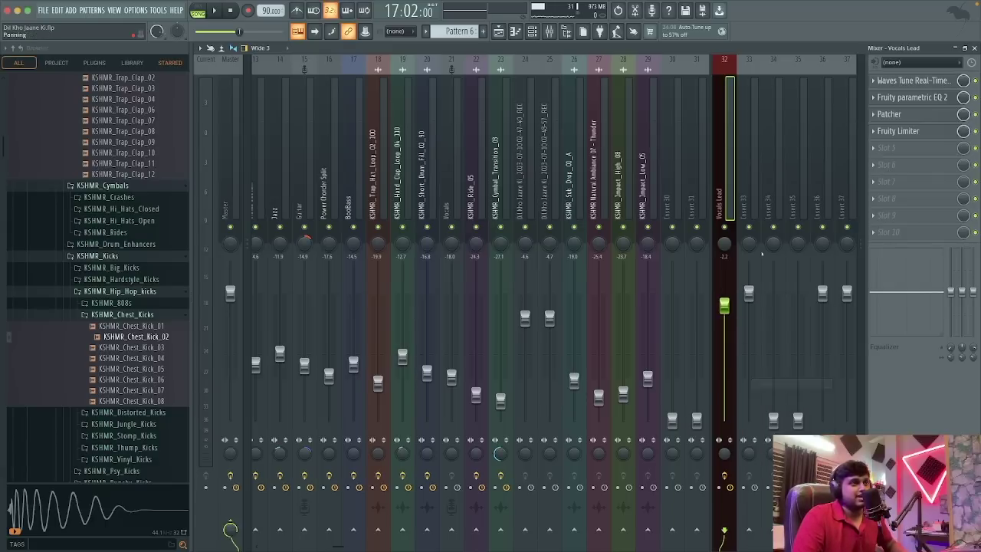
left_click(747, 206)
left_click(889, 80)
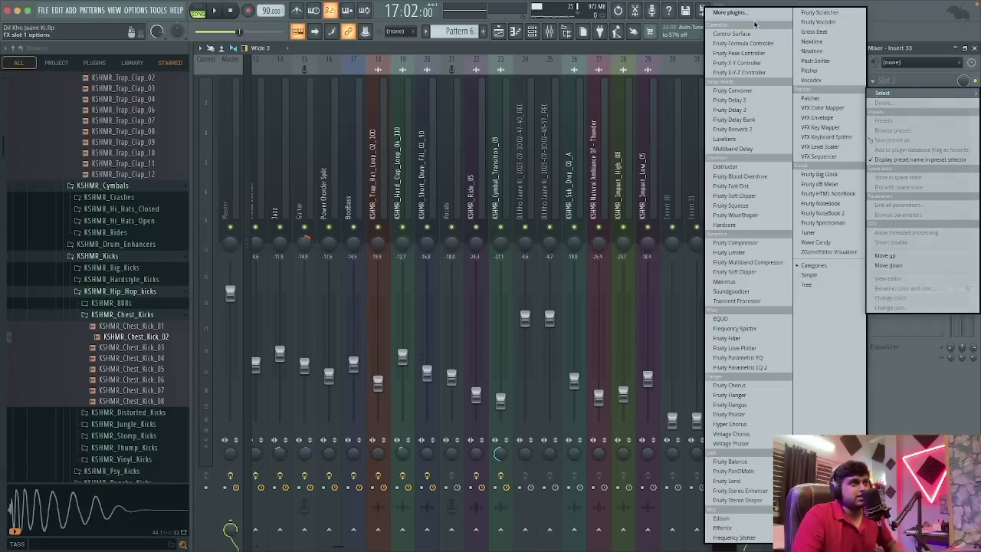
left_click(732, 68)
type("reee")
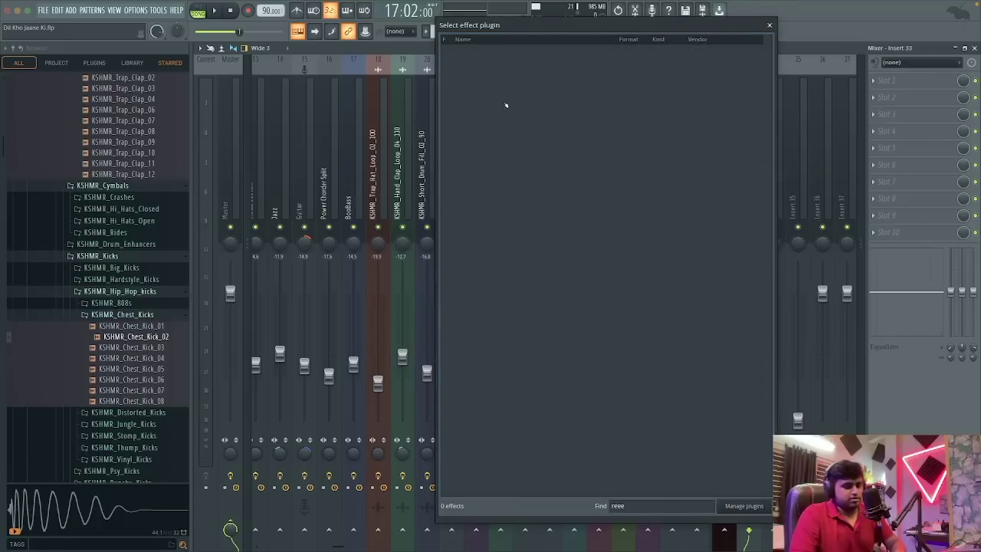
key("BackSpace")
double_click(519, 70)
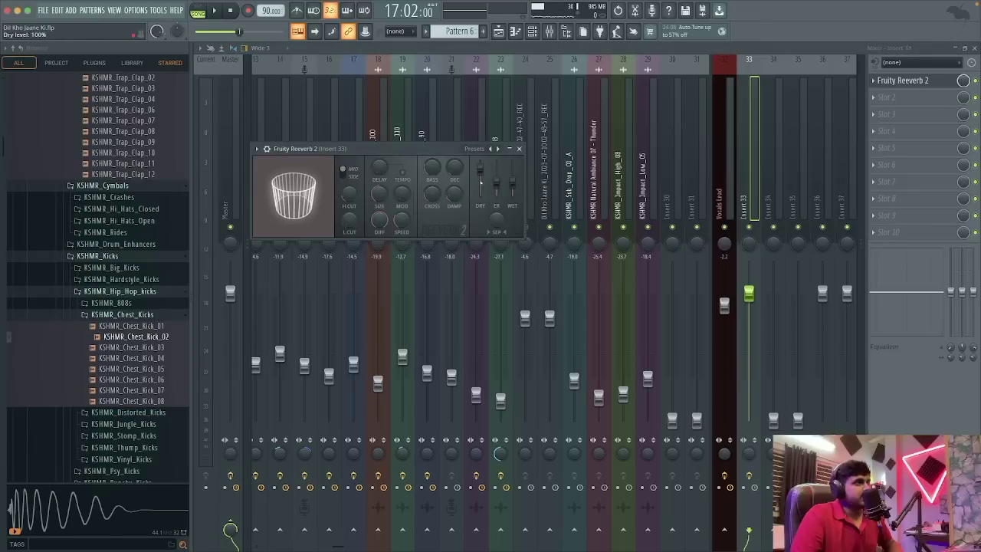
- Load the reverb's Default preset, set its wet level to 100% and lower its dry level to the minimum
left_click(497, 149)
left_click(514, 164)
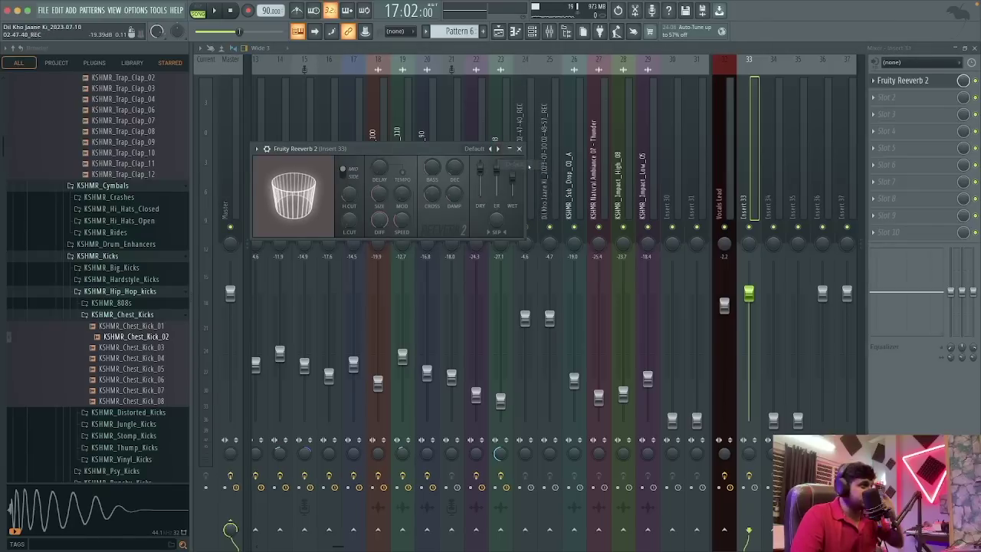
right_click(512, 182)
left_click(525, 186)
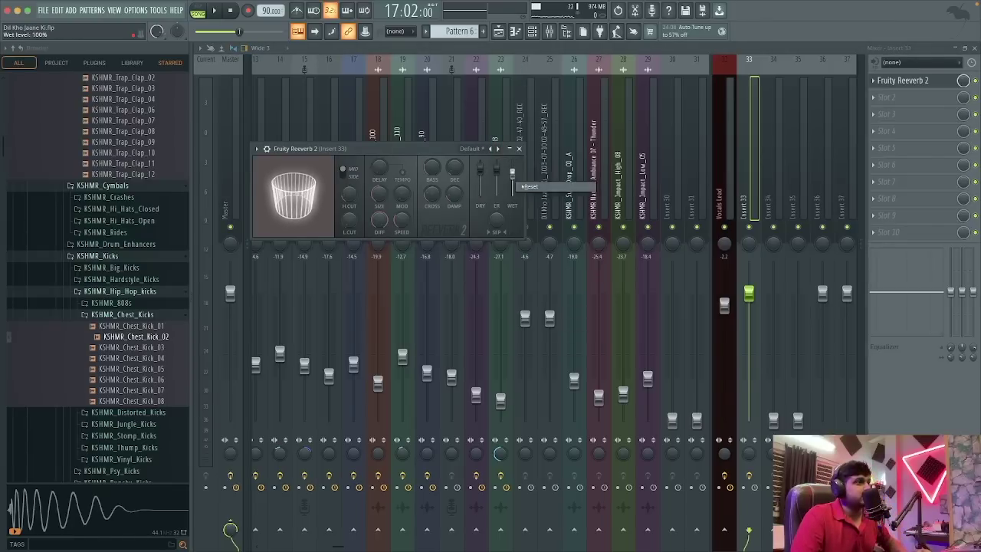
left_click_drag(480, 167, 485, 194)
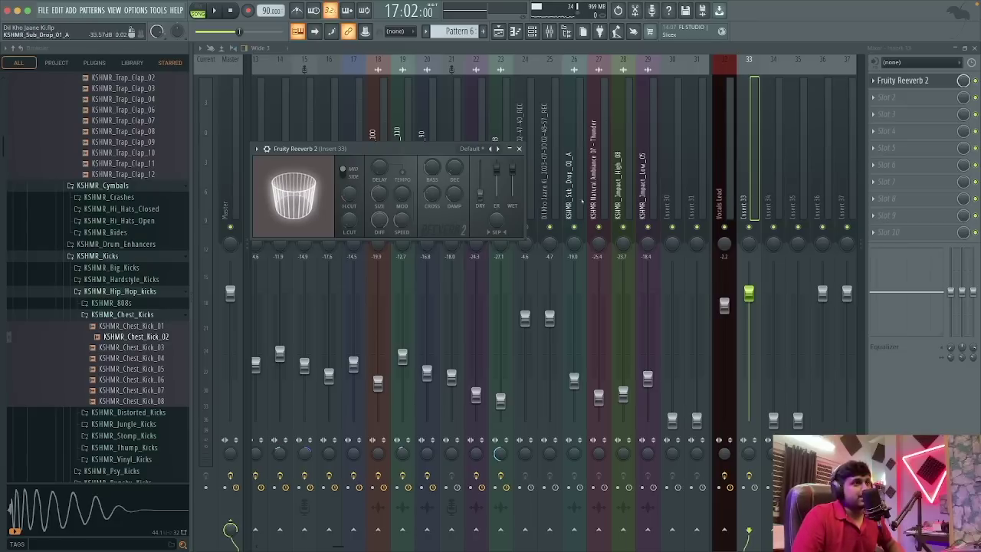
left_click_drag(481, 173, 480, 195)
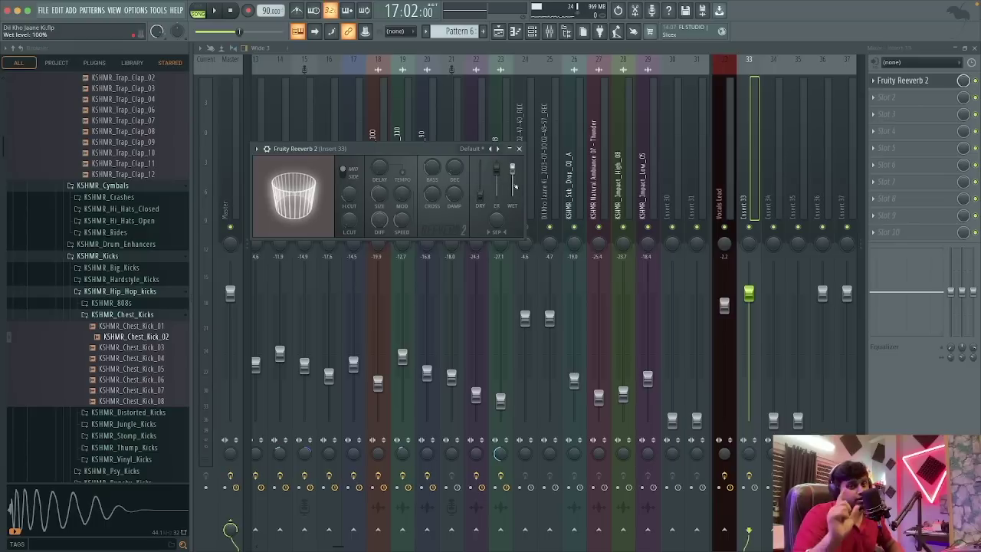
left_click(519, 149)
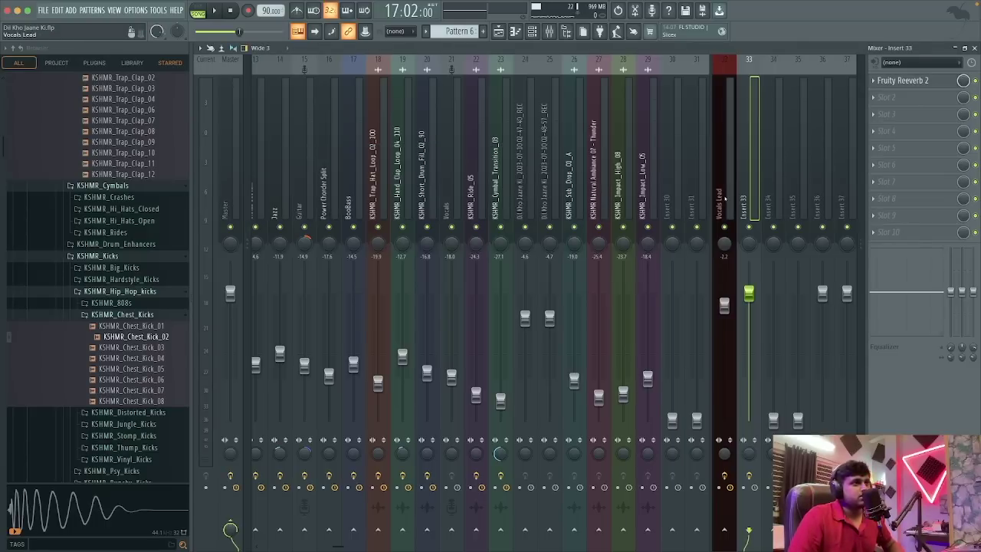
- Rename the Insert 33 mixer channel as Rev Bus
right_click(757, 56)
left_click(789, 67)
type("R")
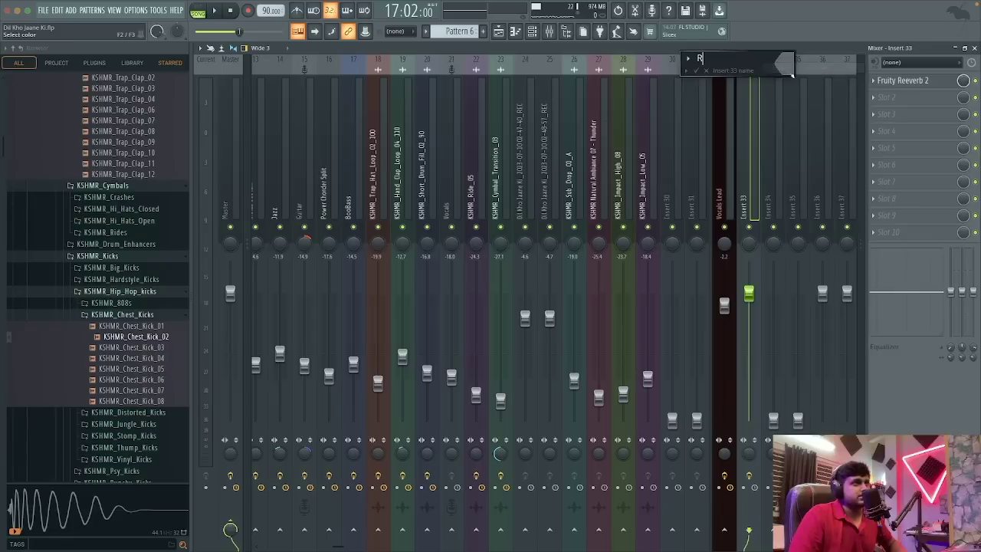
type("ev Bus")
key("Return")
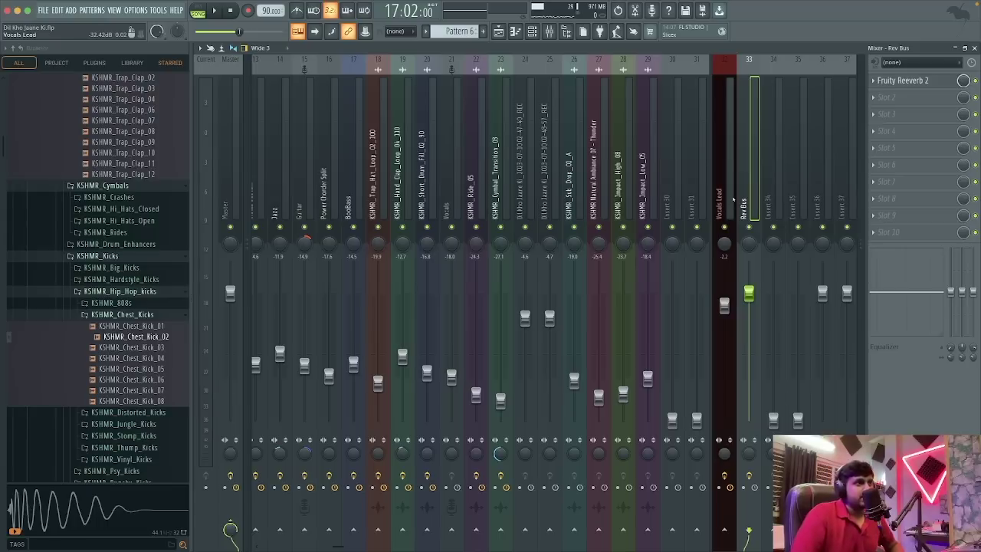
- Enable a send from the Vocals Lead channel to Rev Bus and audition the reverb
left_click(726, 200)
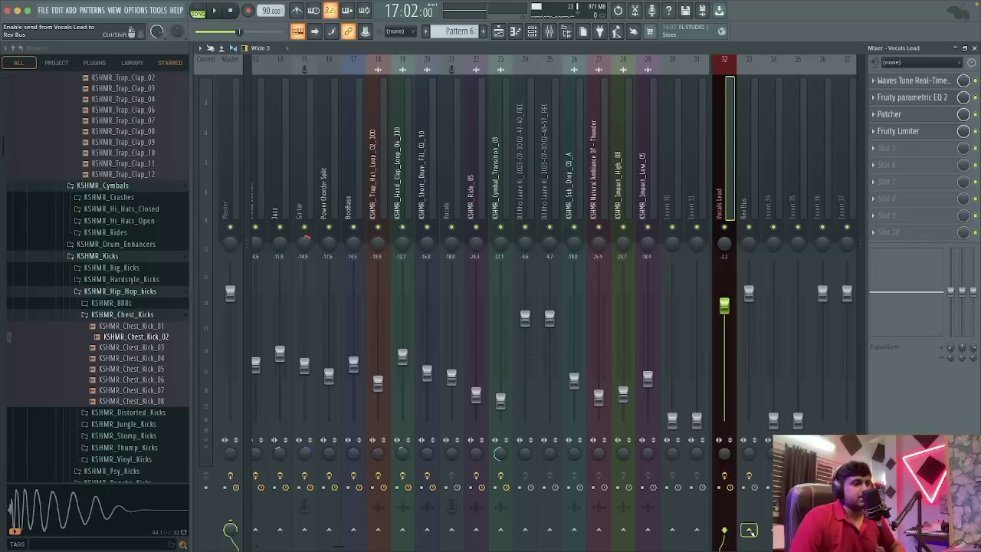
left_click(748, 530)
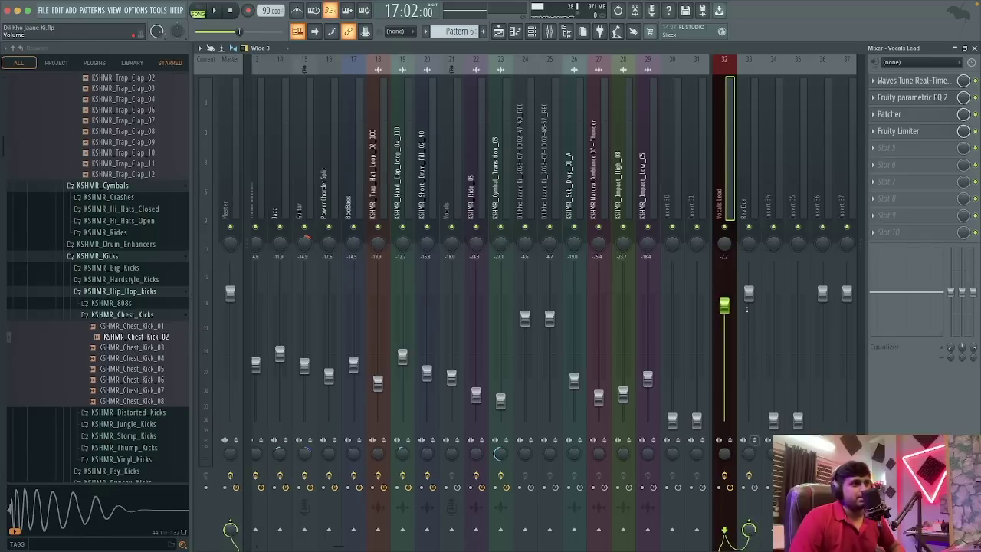
key("space")
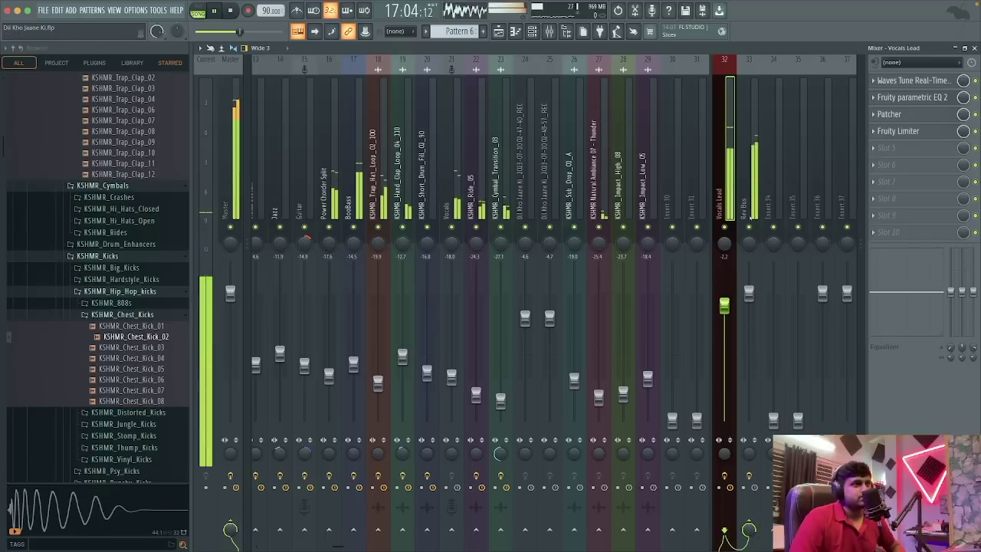
key("space")
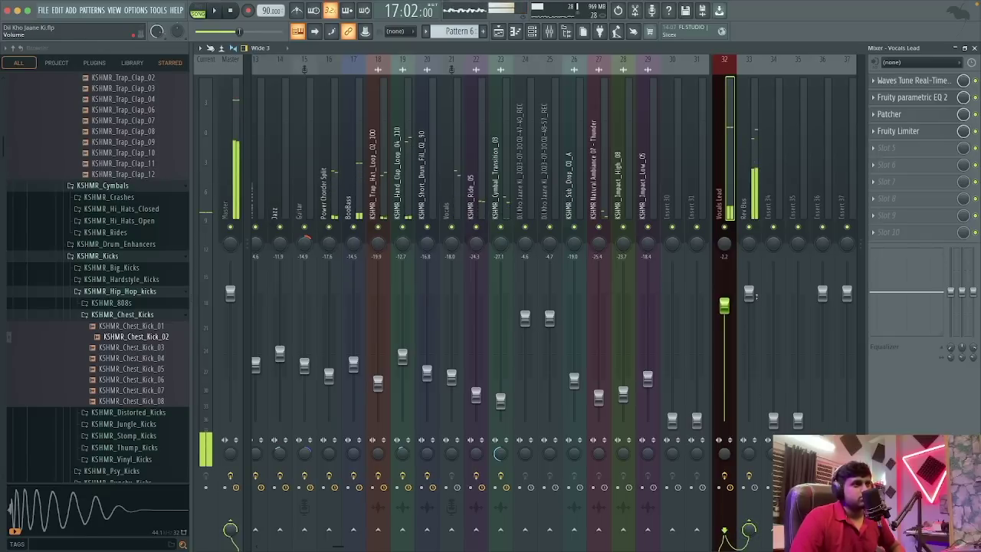
- Lower the Rev Bus fader to about -19.4 dB while auditioning the vocals
left_click_drag(748, 293, 748, 381)
key("space")
key("space")
key("space")
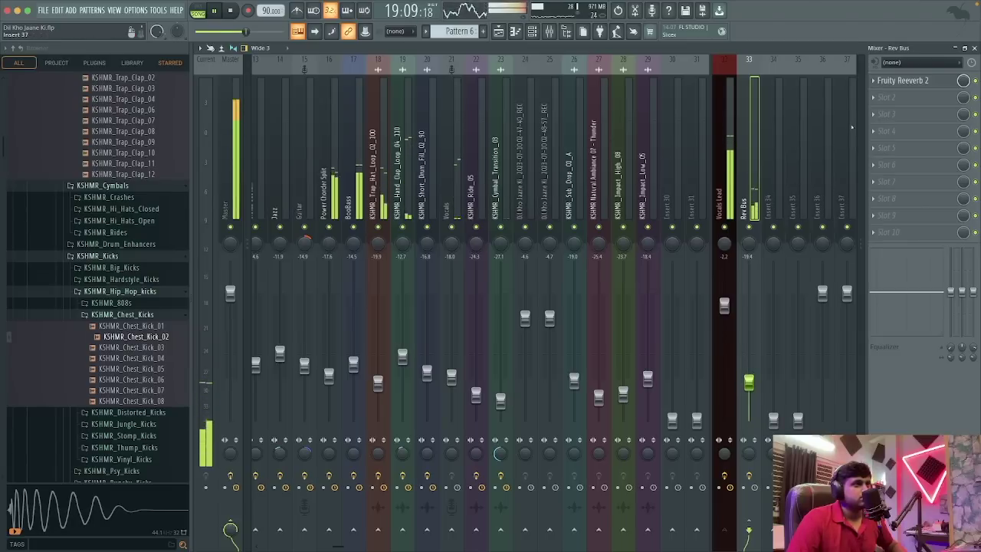
key("space")
- Open Fruity Reeverb 2 on Rev Bus and adjust its decay time while auditioning the vocals
left_click(908, 81)
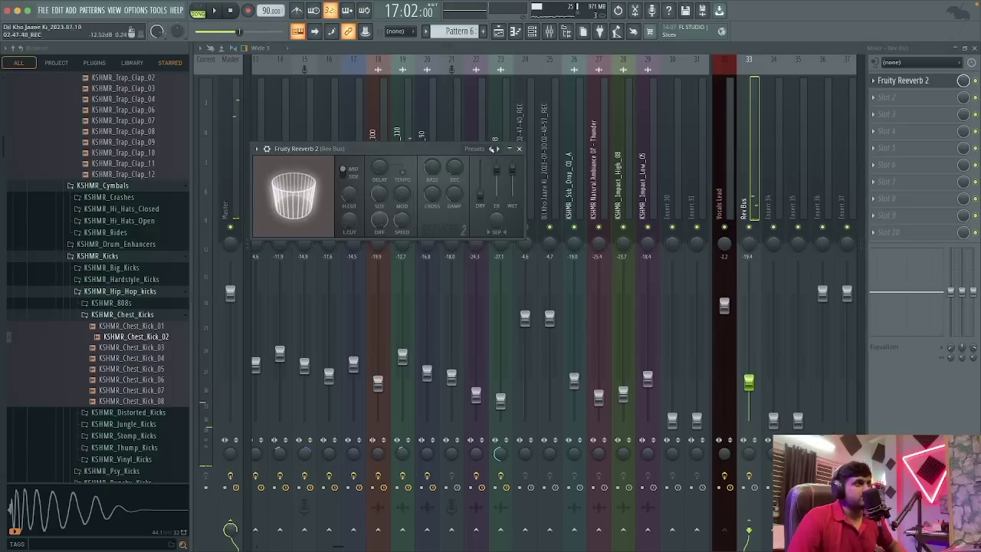
left_click_drag(394, 150, 467, 157)
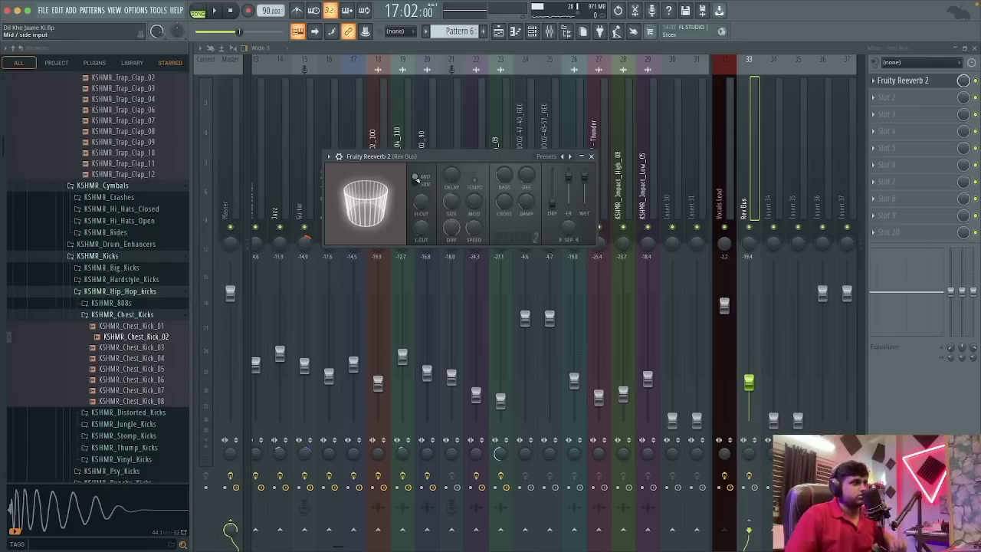
key("space")
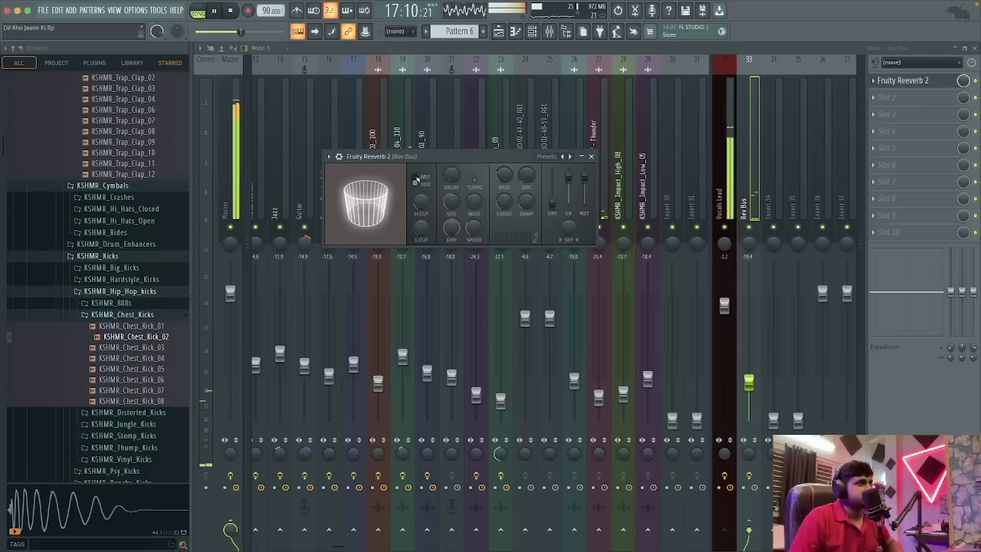
key("space")
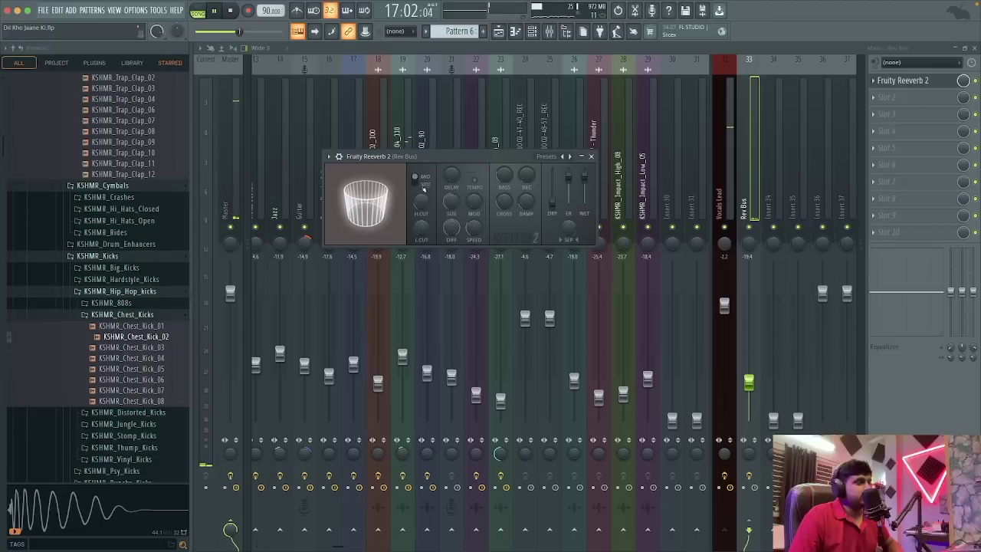
key("space")
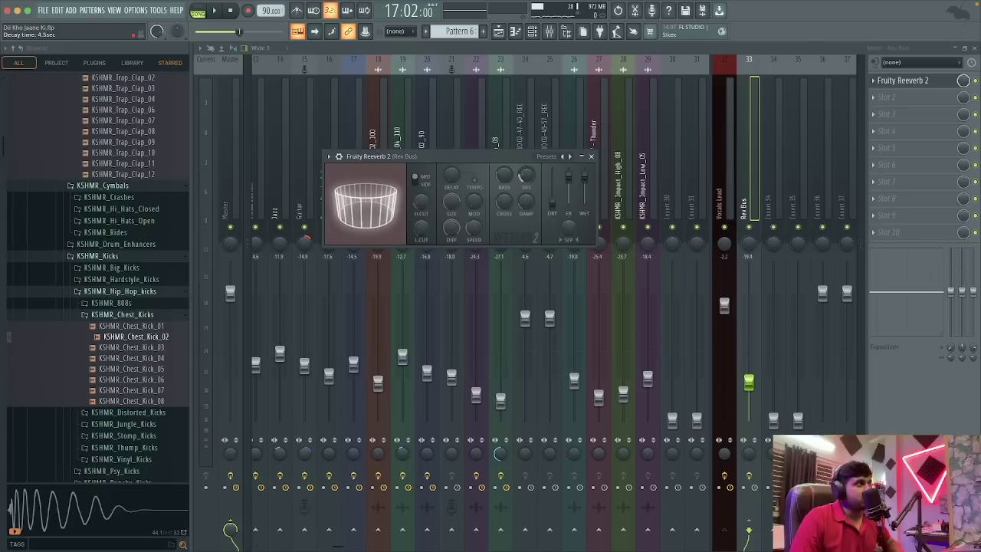
key("space")
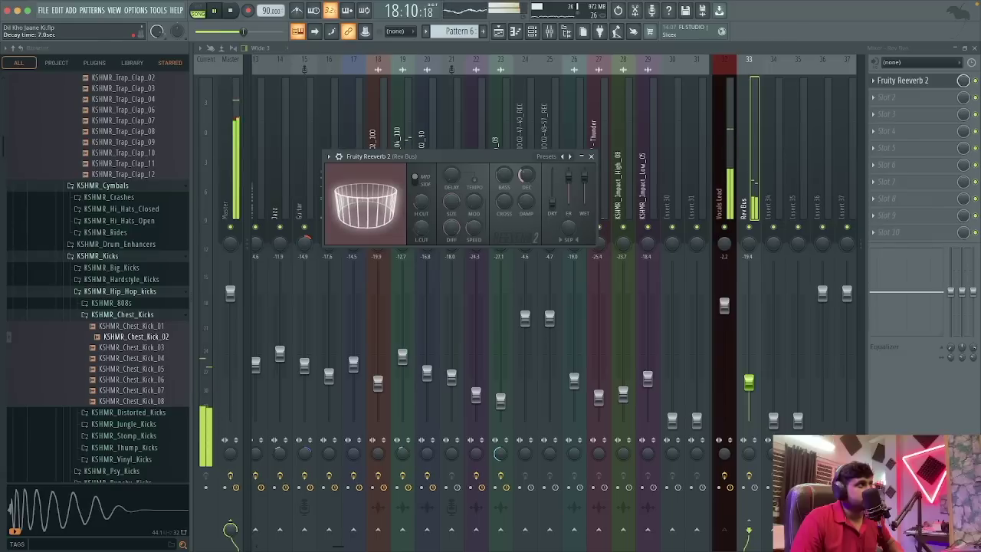
left_click_drag(526, 175, 530, 187)
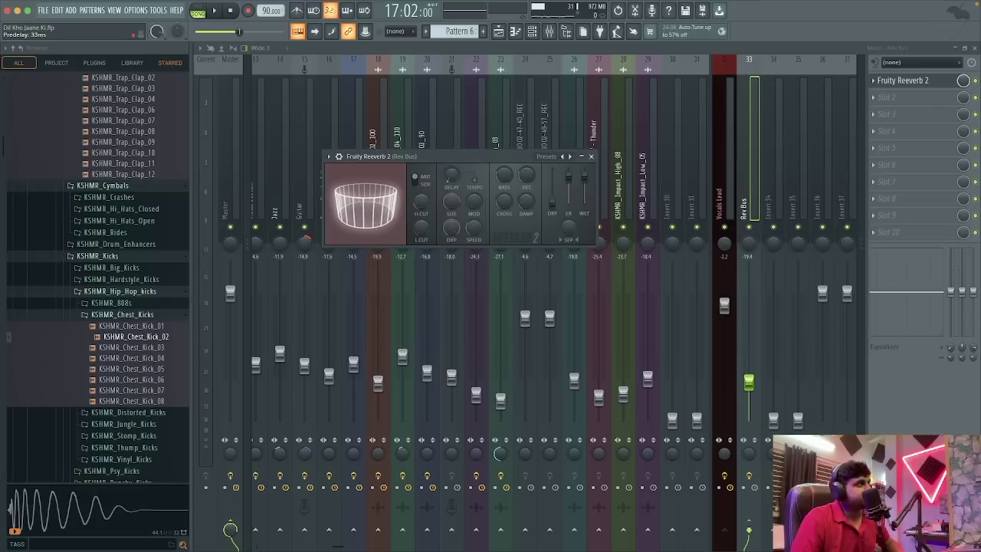
- Audition the vocals with the current reverb settings and close Fruity Reeverb 2
key("space")
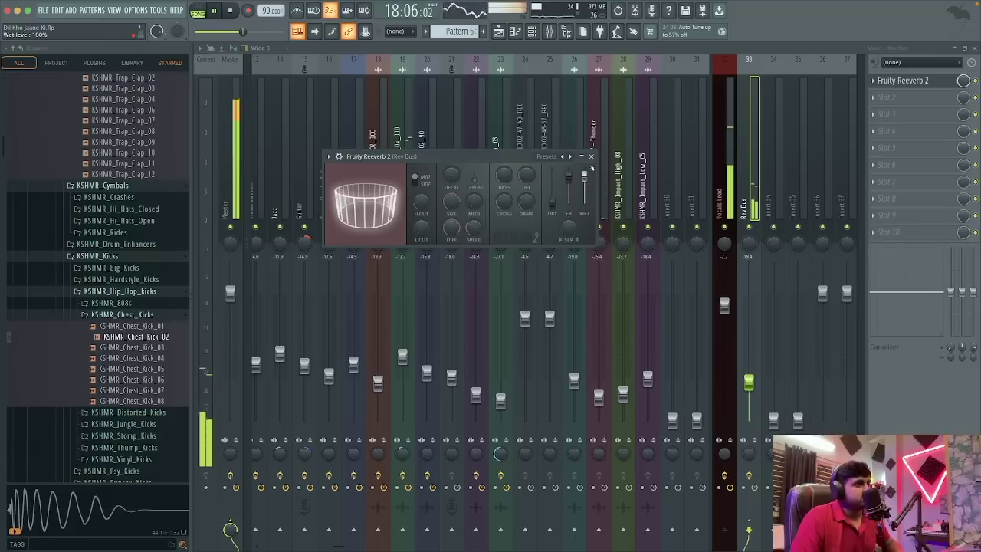
key("space")
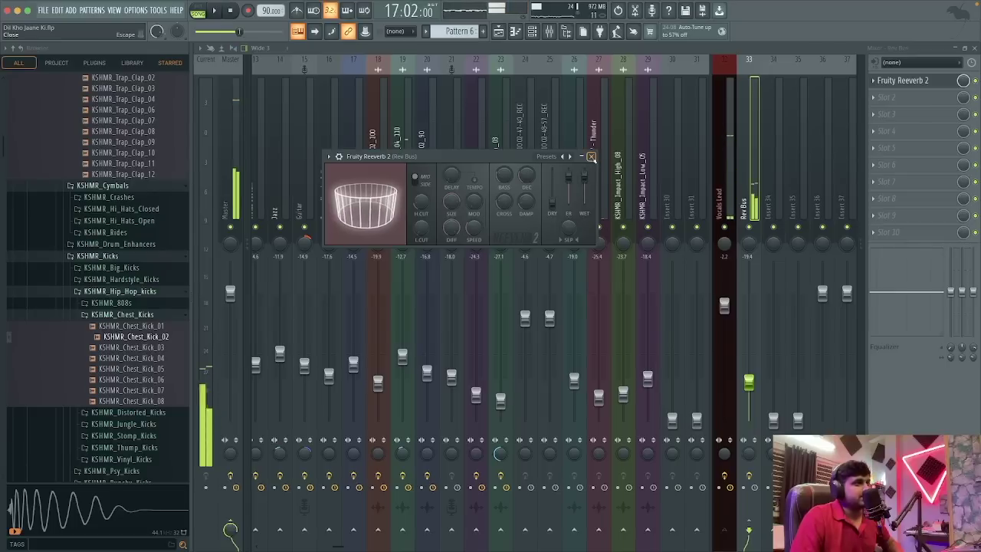
left_click(591, 156)
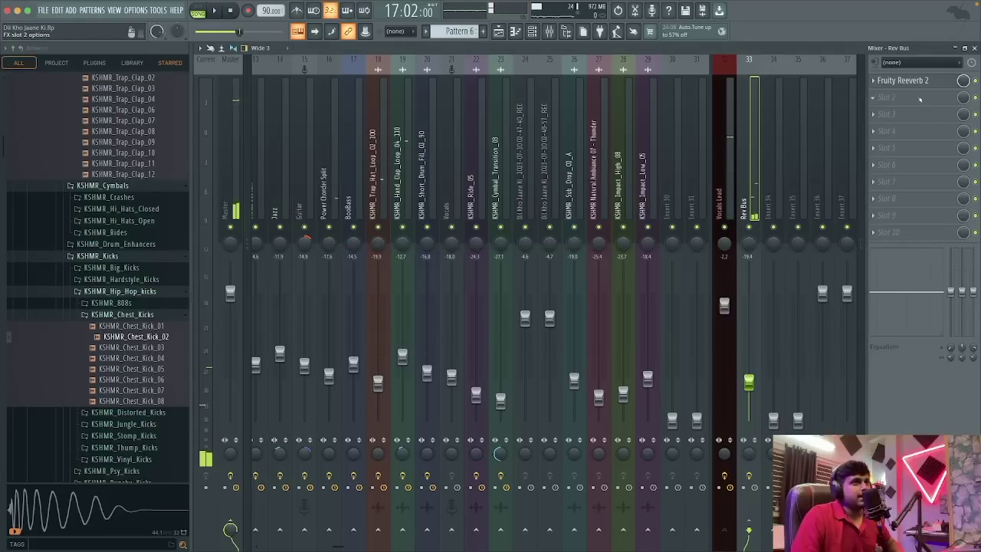
- Add Fruity parametric EQ 2 to the second Rev Bus slot and set band 1 as a high pass around 500 Hz
left_click(889, 97)
left_click(740, 367)
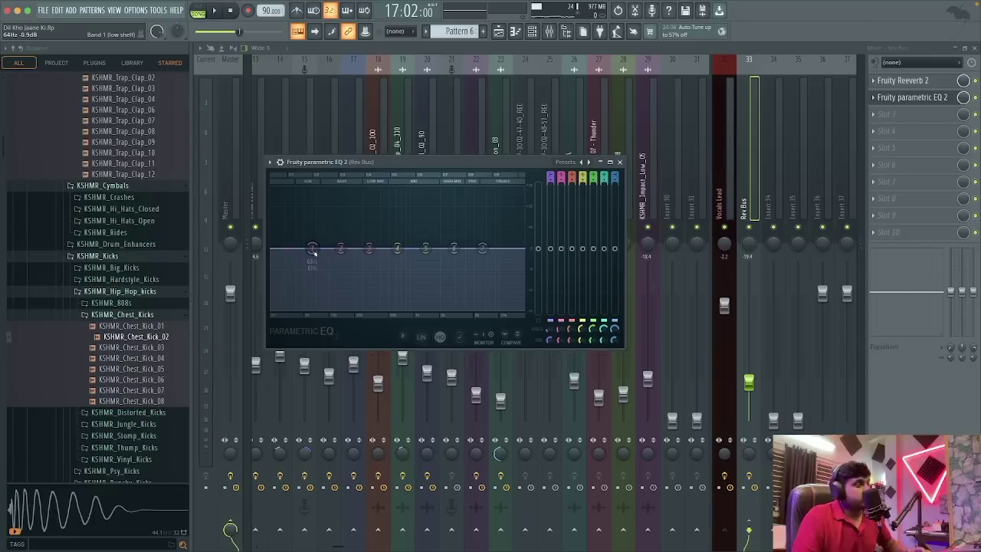
right_click(312, 250)
mouse_move(328, 274)
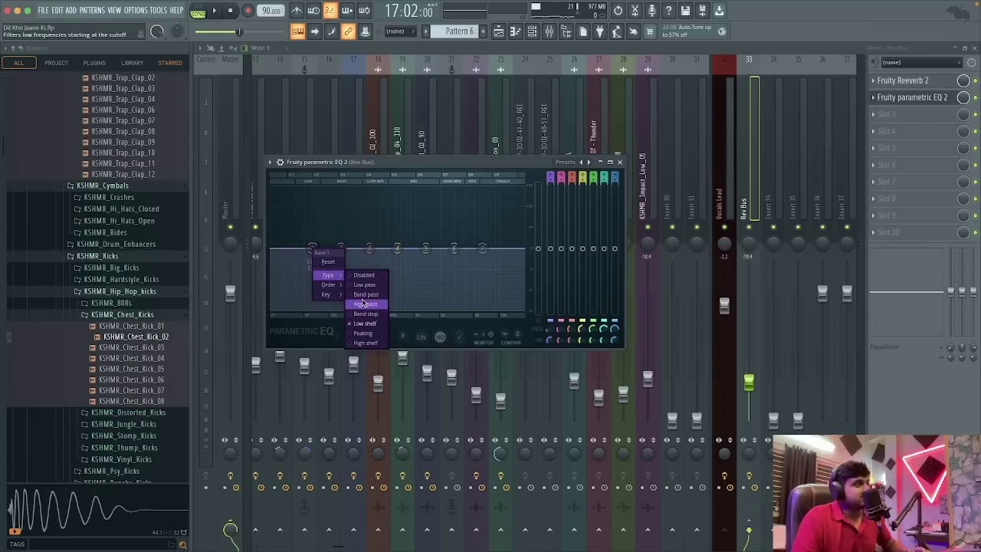
left_click(361, 303)
left_click_drag(312, 248, 393, 247)
key("space")
key("space")
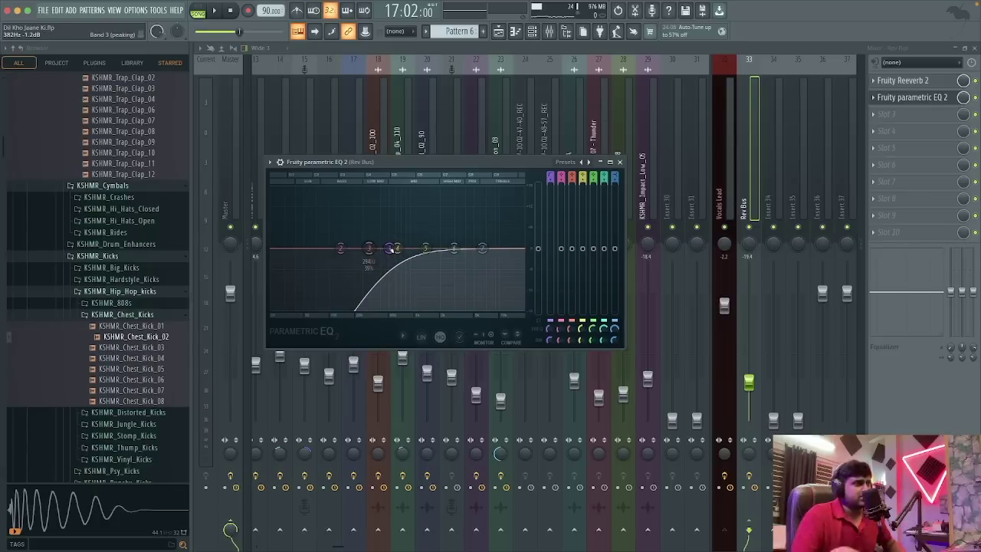
- Set the high-pass band's order to Steep 6 and audition the filtered reverb
right_click(389, 249)
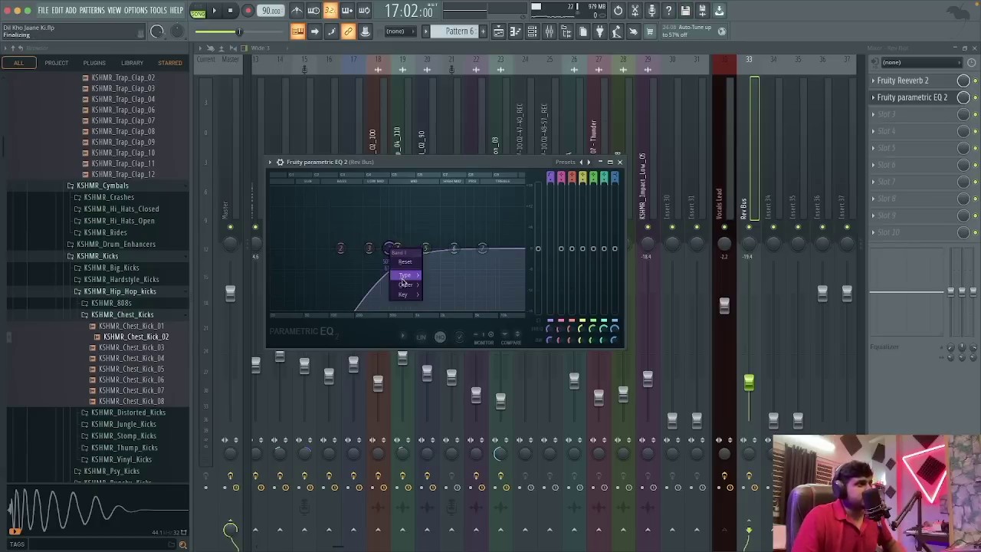
mouse_move(406, 284)
left_click(440, 295)
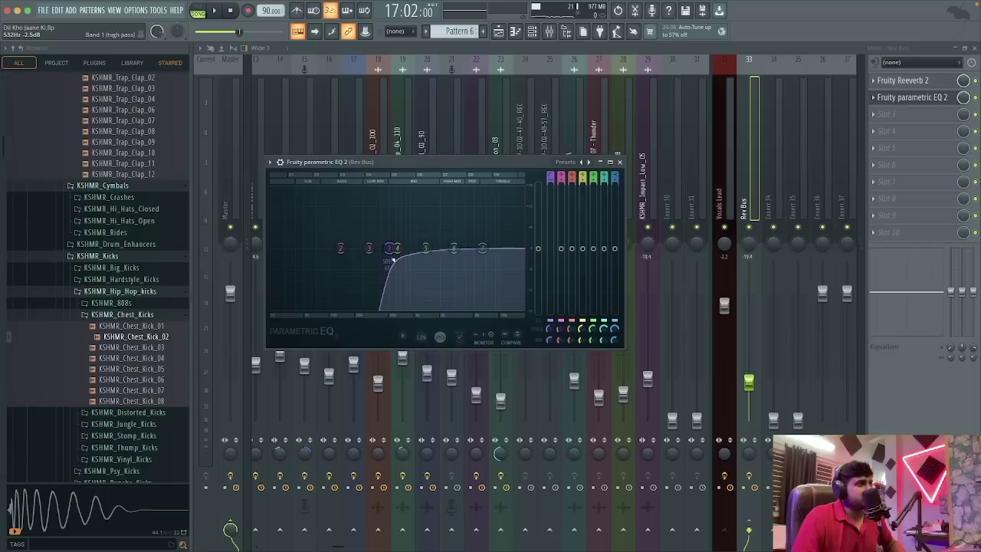
key("space")
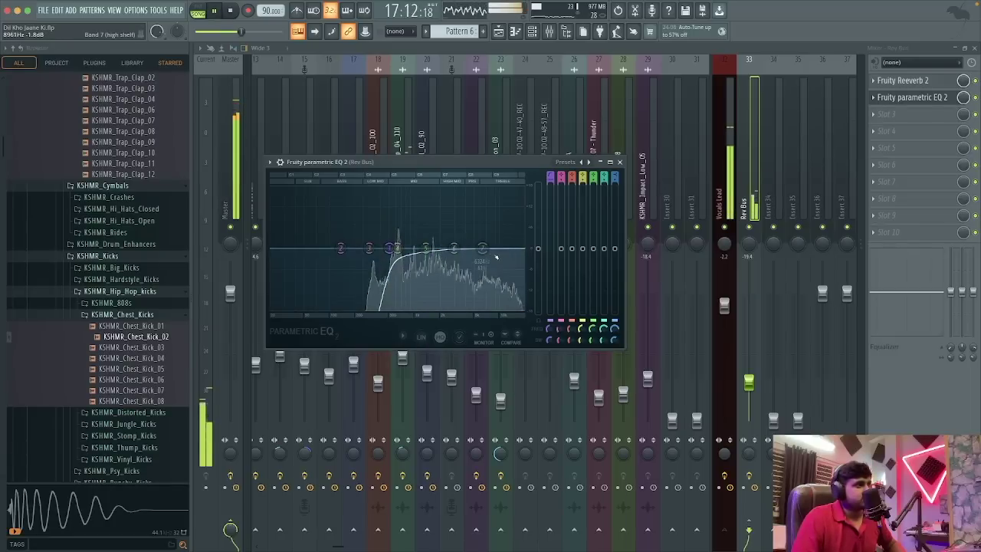
key("space")
- Change band 7 of the Rev Bus EQ to a low pass with Steep 6 order while auditioning the vocals
right_click(482, 249)
mouse_move(502, 274)
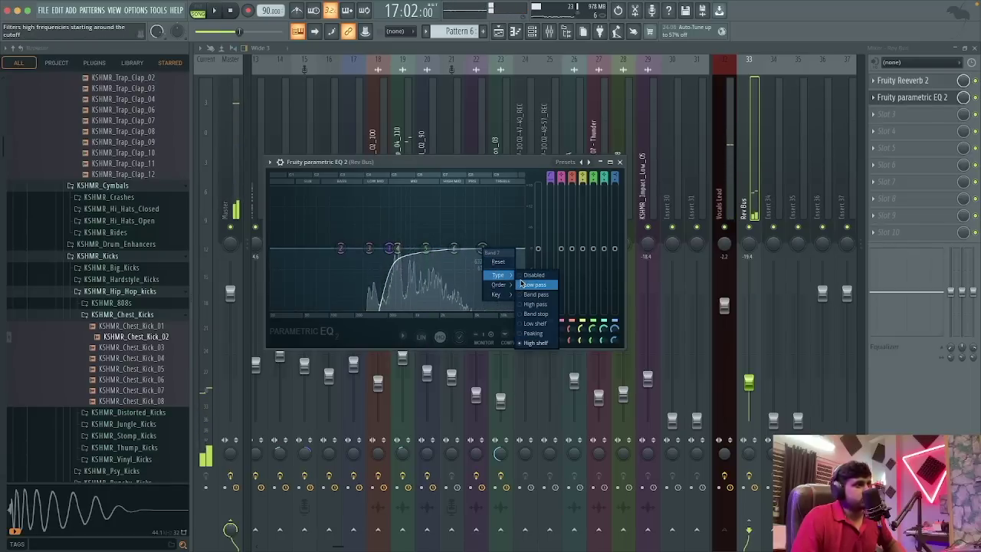
left_click(534, 284)
right_click(483, 249)
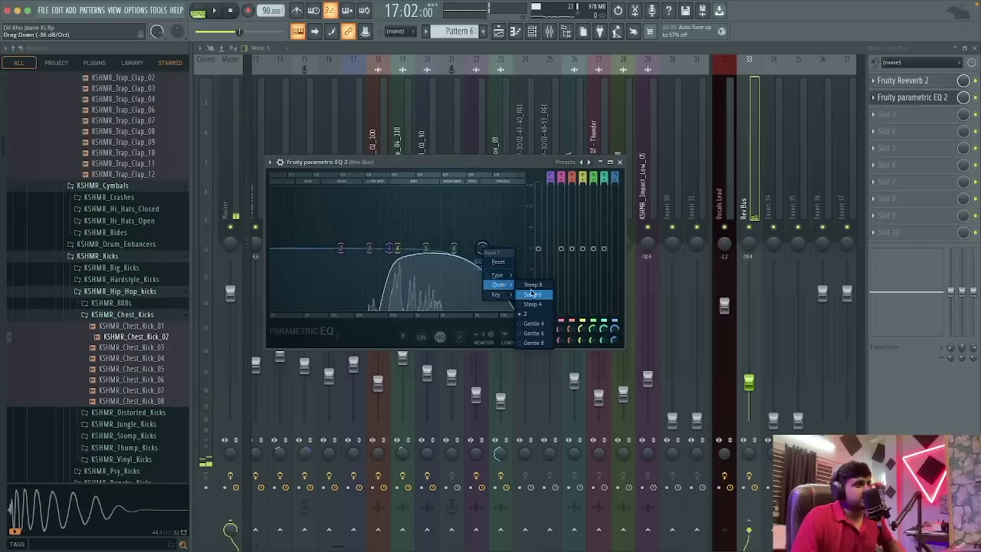
left_click(532, 293)
key("space")
mouse_move(482, 247)
left_mouse_down()
mouse_move(493, 248)
mouse_move(483, 248)
left_mouse_up()
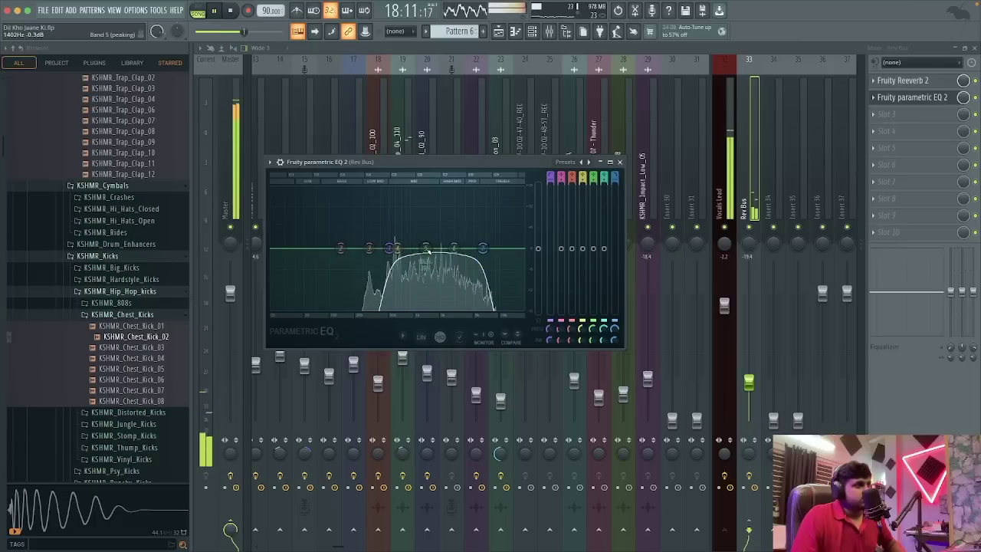
key("space")
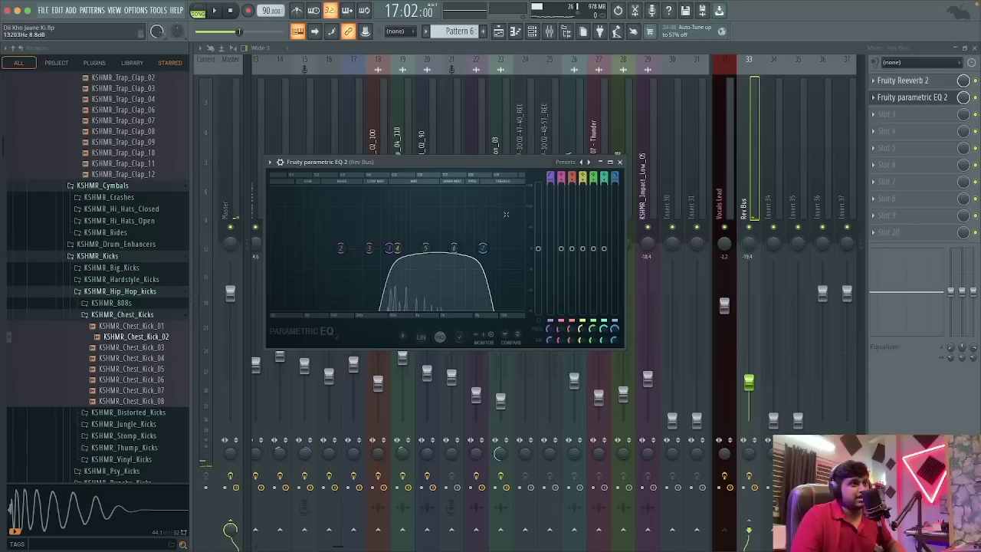
- Close the EQ, play the mix briefly and check the effect chains of Vocals Lead and Rev Bus
key("Escape")
key("space")
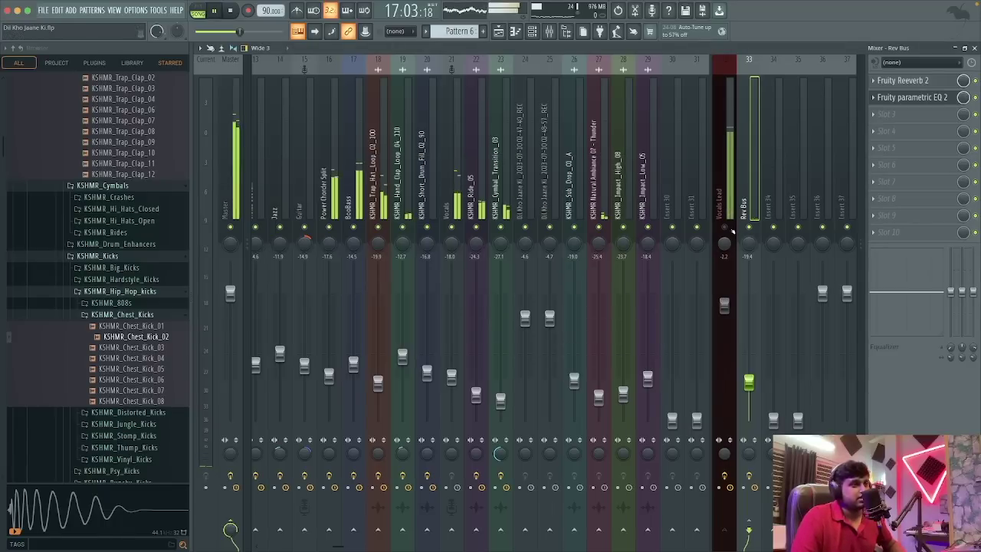
key("space")
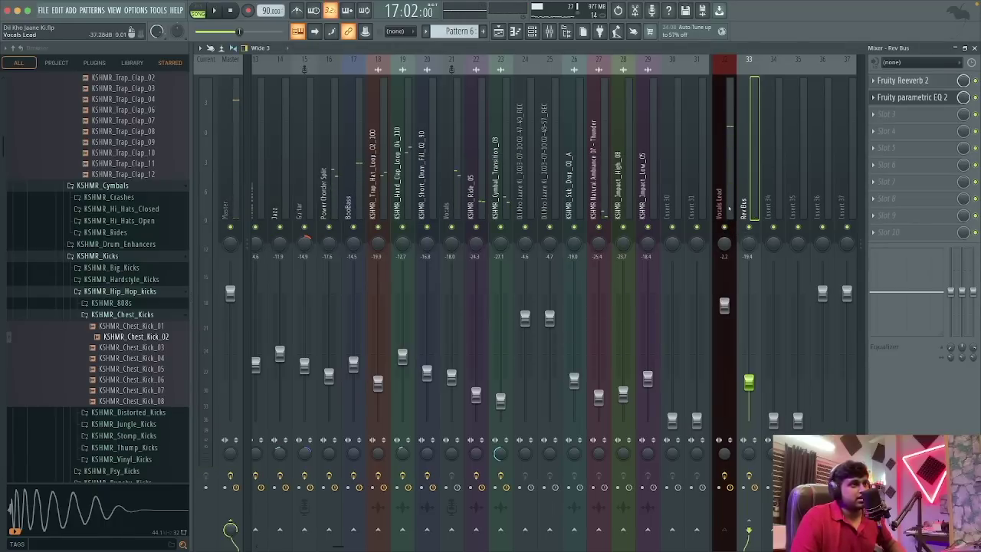
left_click(719, 198)
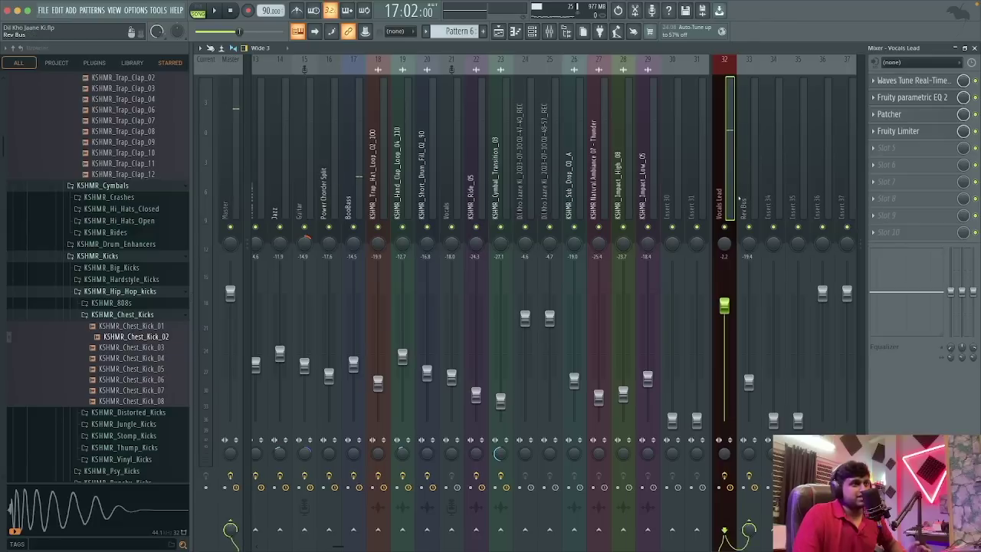
left_click(741, 198)
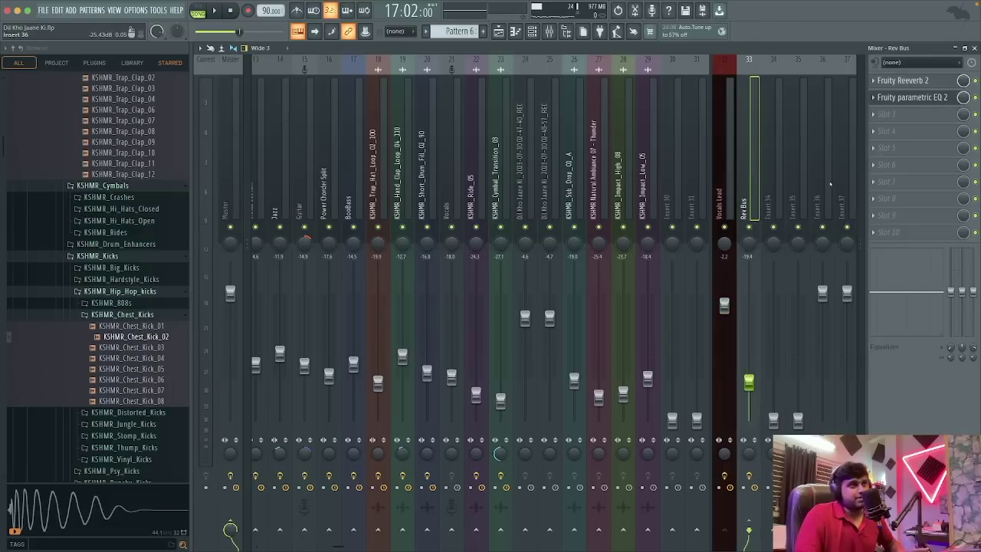
- Sweep a boosted band 5 in the Rev Bus EQ while auditioning, return its gain to about 0 dB and close the EQ
left_click(912, 98)
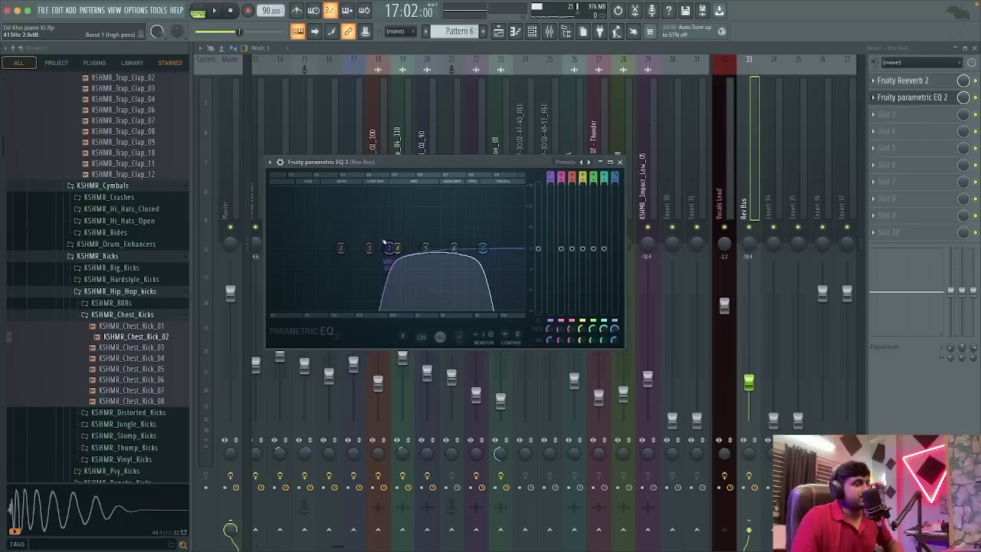
left_click_drag(425, 248, 414, 189)
key("space")
key("space")
scroll(414, 188, "down", 5)
key("space")
left_click_drag(416, 192, 399, 247)
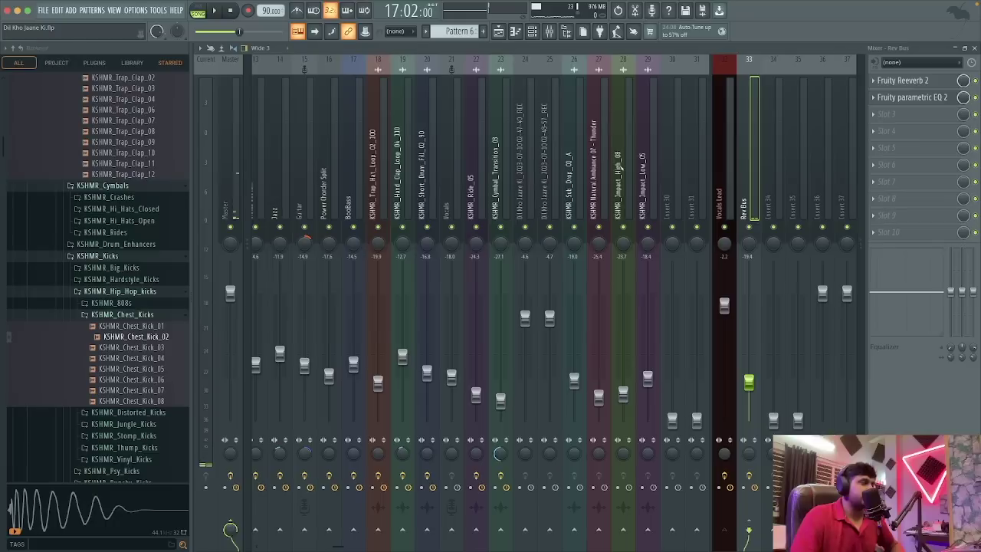
left_click(619, 162)
- Select the Vocals Lead channel and audition the vocals with the filtered reverb
left_click(728, 191)
key("space")
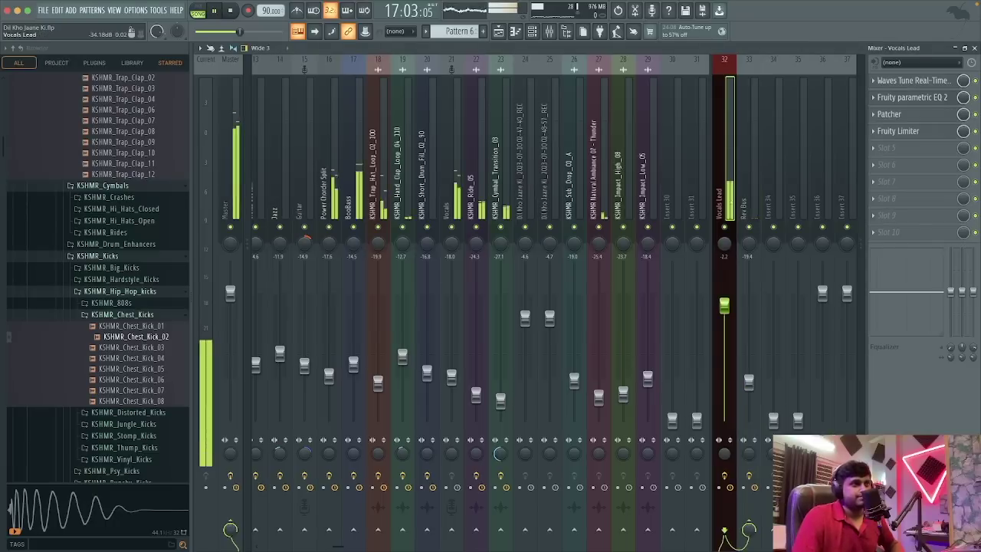
key("space")
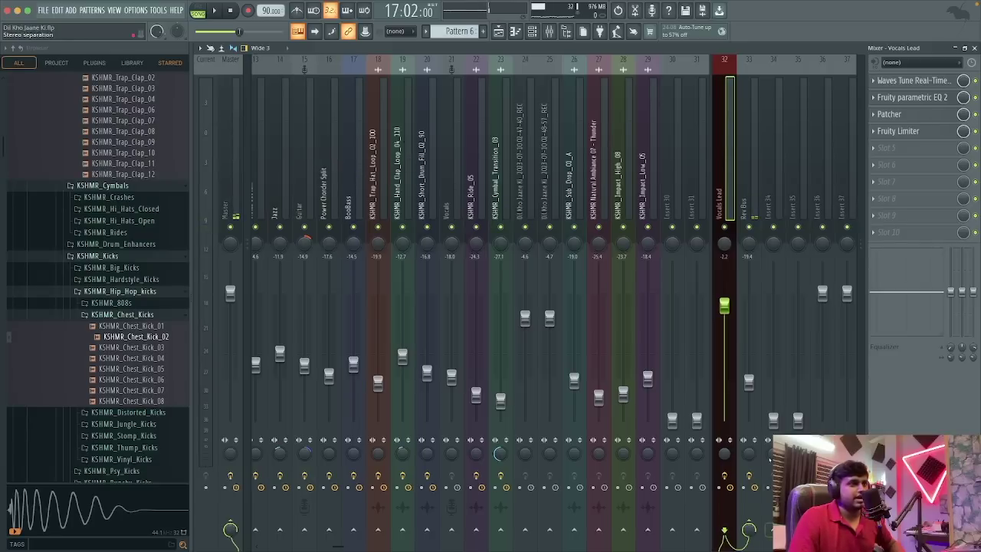
- Reset the Insert 34 fader and add Fruity Delay Bank with the Default preset to that channel's first slot
right_click(773, 420)
left_click(813, 387)
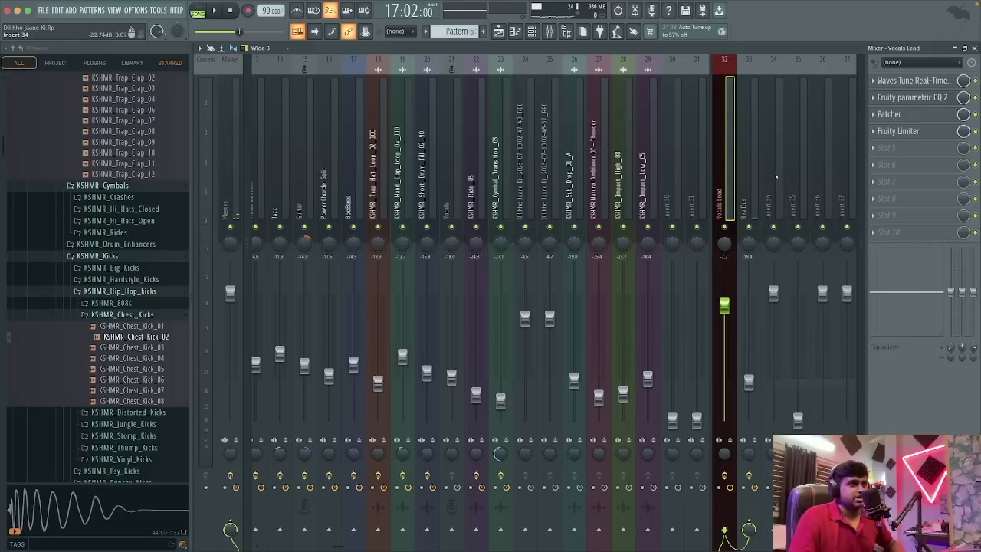
left_click(773, 170)
left_click(874, 81)
mouse_move(882, 93)
left_click(763, 16)
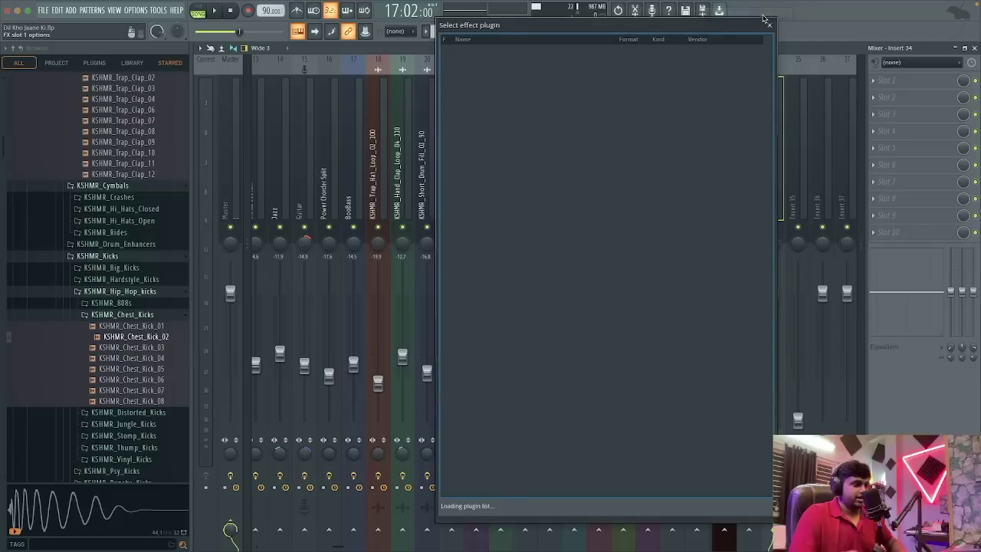
type("delay")
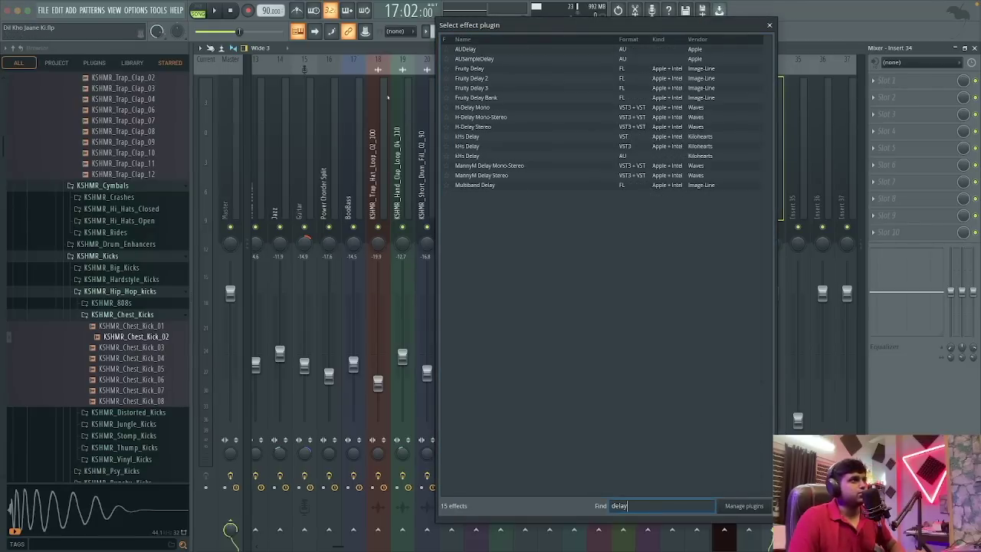
double_click(498, 97)
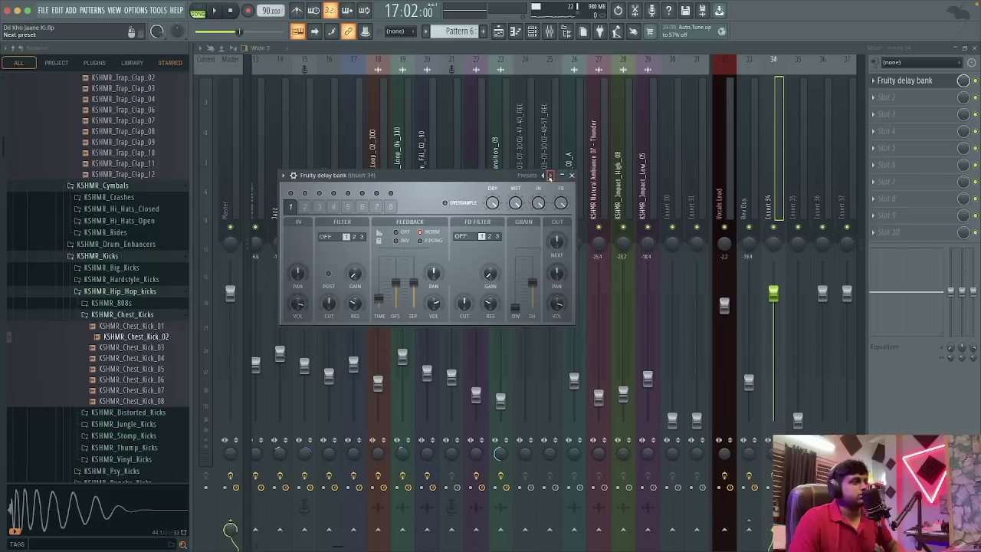
left_click(549, 177)
left_click(575, 281)
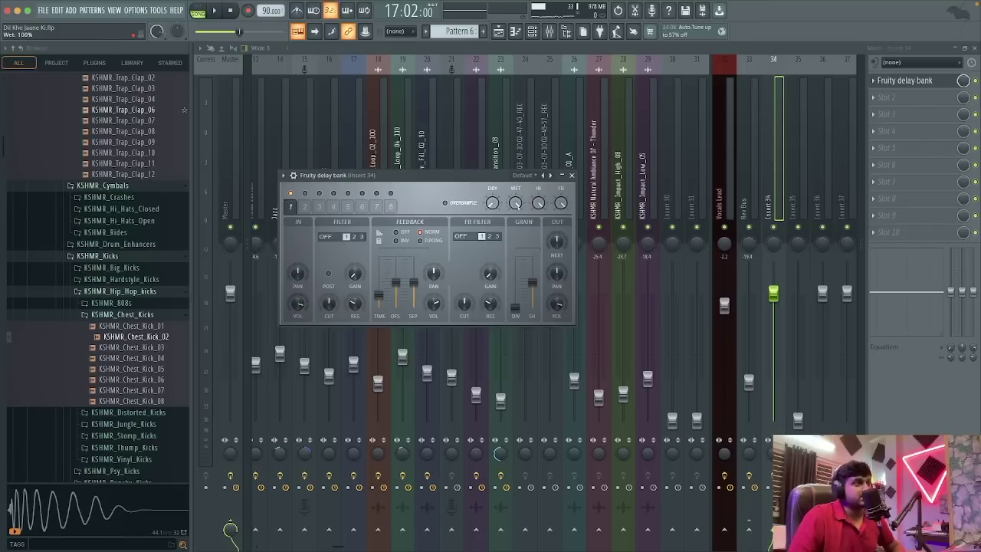
left_click_drag(773, 293, 773, 307)
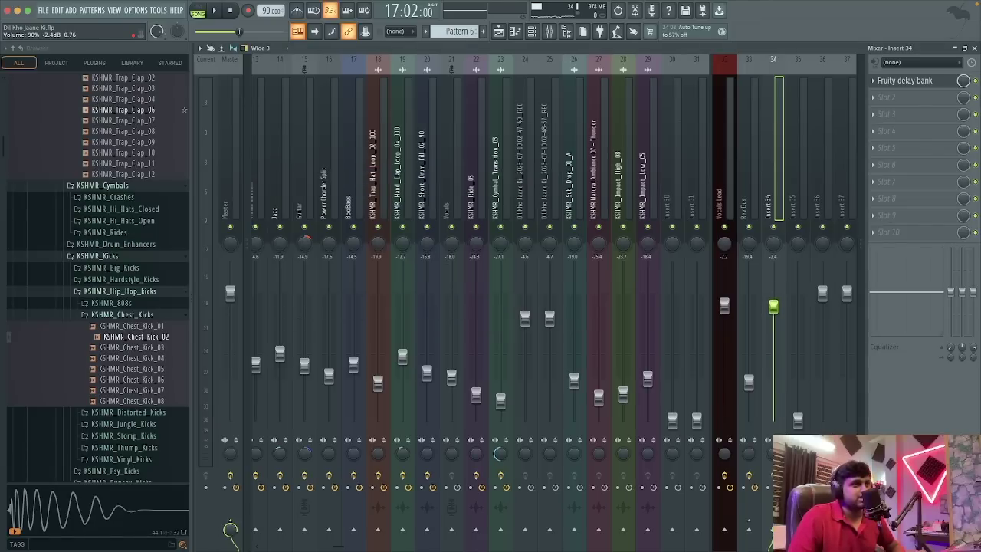
right_click(774, 304)
left_click(785, 309)
- Rename the Insert 34 mixer channel as Delay Bus
right_click(780, 57)
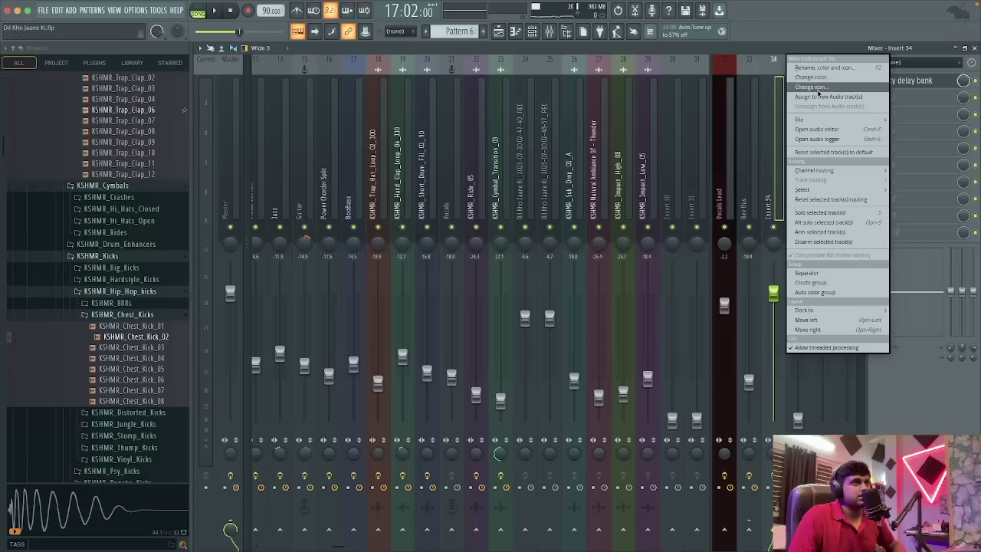
left_click(828, 68)
type("Delay")
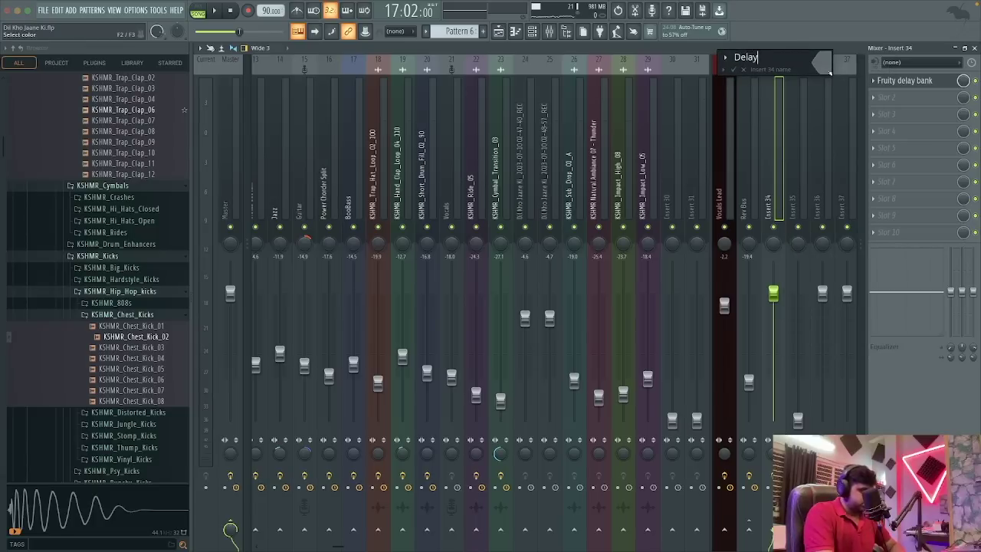
type(" Bus")
key("Return")
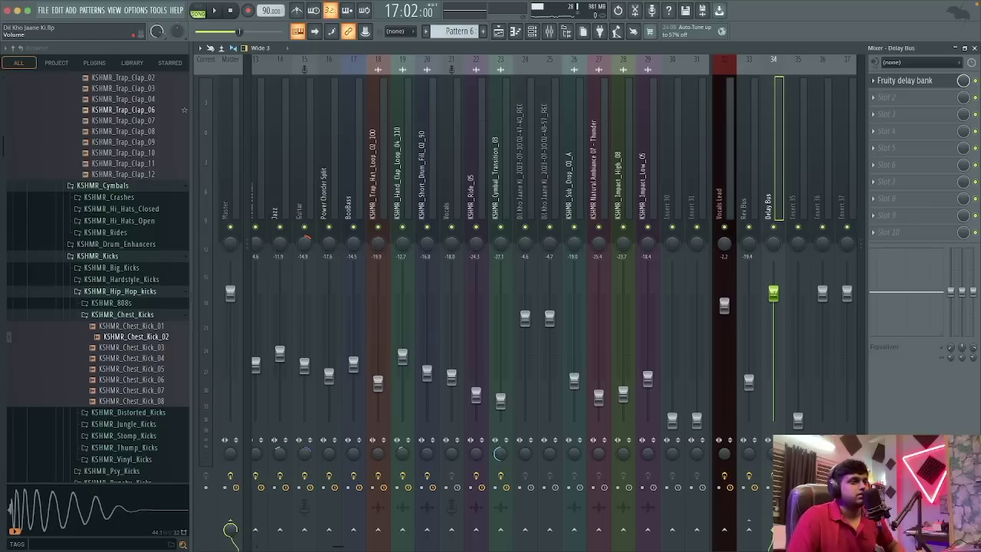
- Pull the Delay Bus fader fully down, start playback and raise the fader to about -13.8 dB
left_click_drag(773, 292, 773, 419)
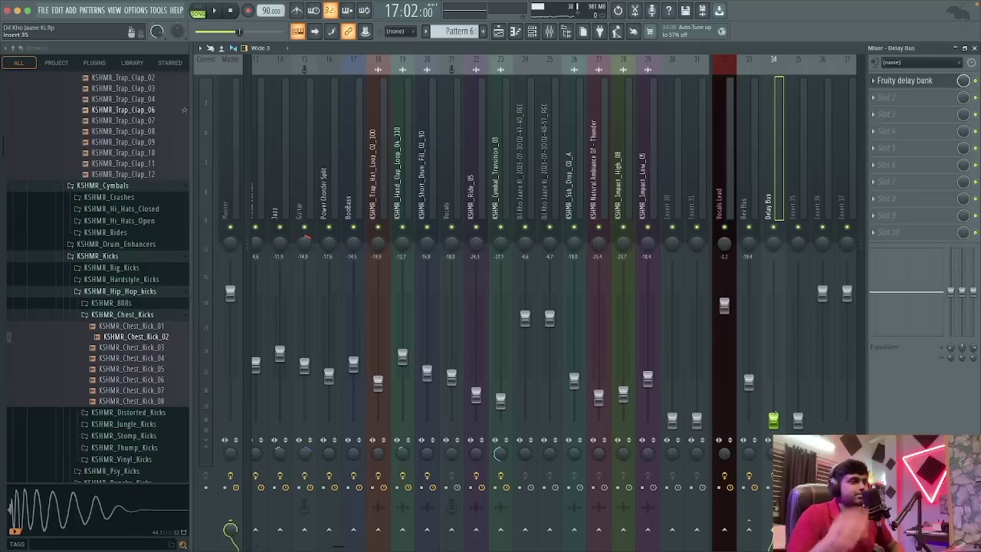
key("space")
left_click_drag(773, 419, 774, 361)
- Stop playback and enable a send from the Vocals Lead channel to Delay Bus
left_click(718, 191)
key("space")
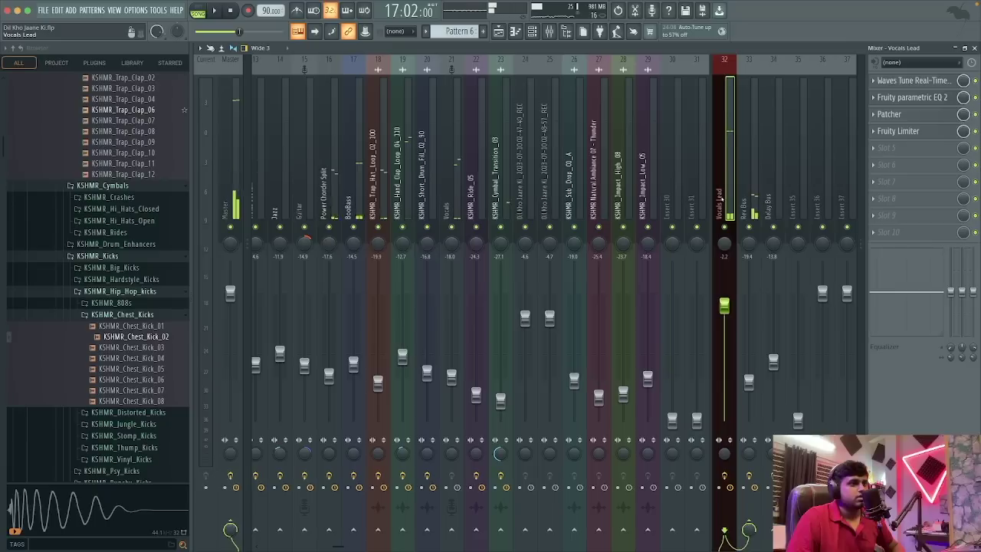
left_click(768, 192)
left_click(719, 192)
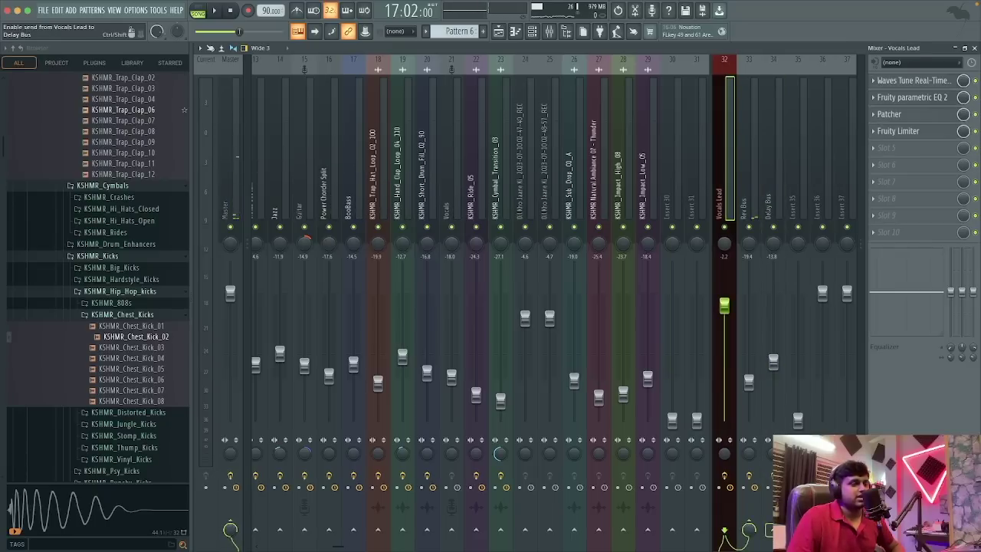
- Lower the Delay Bus fader to about -24.1 dB while auditioning the vocals
left_click_drag(773, 360, 773, 388)
key("space")
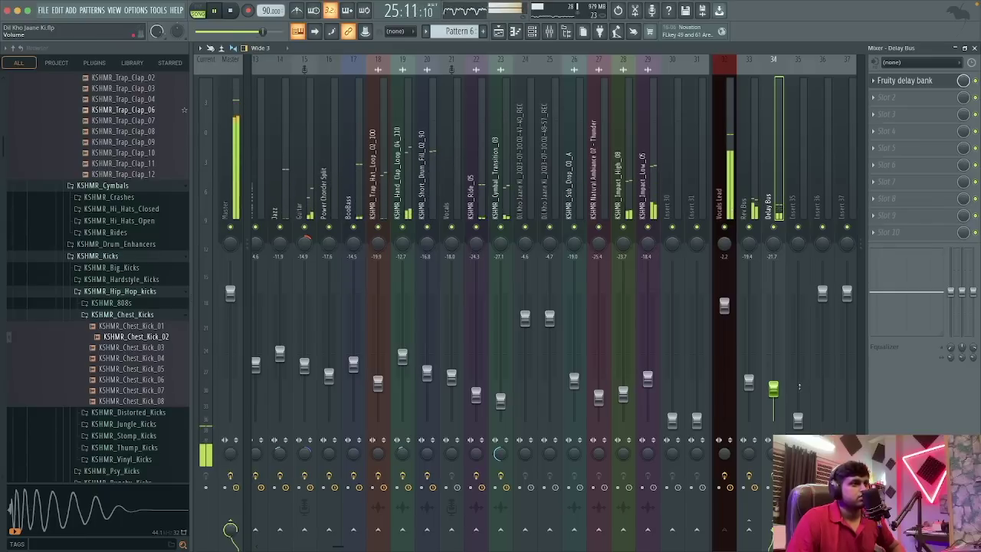
left_click_drag(773, 389, 773, 395)
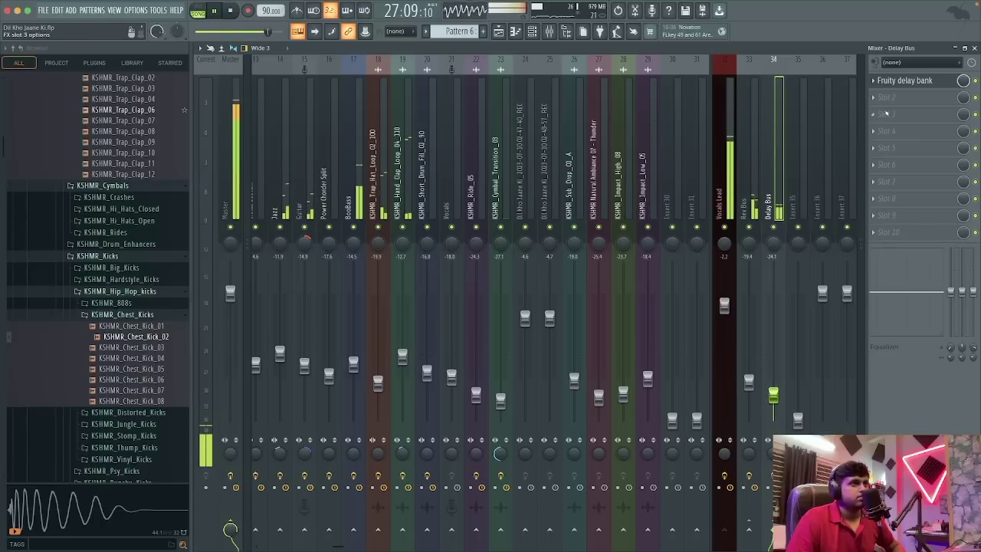
- Stop playback and copy the Fruity parametric EQ 2 with its settings from Rev Bus to the second effect slot of Delay Bus
key("space")
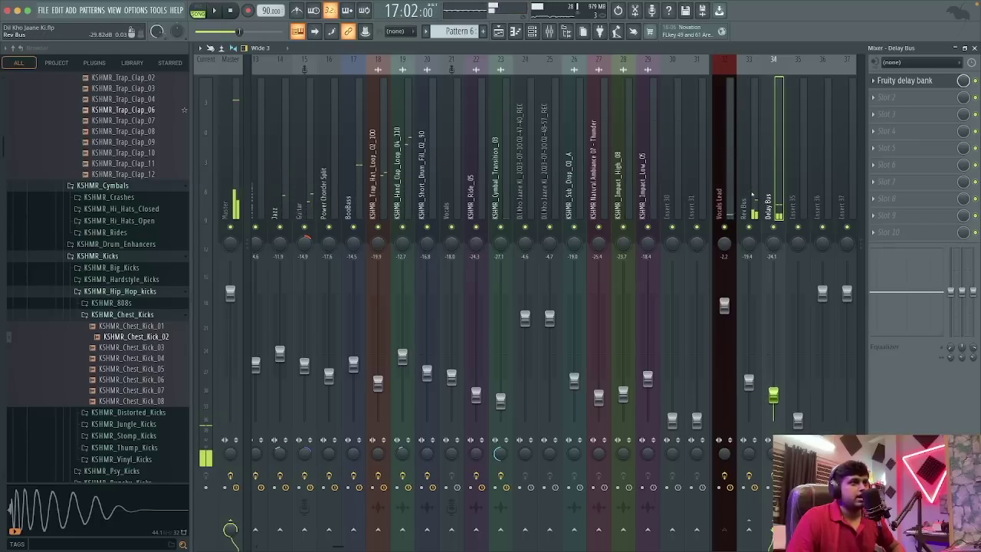
left_click(752, 195)
left_click(873, 101)
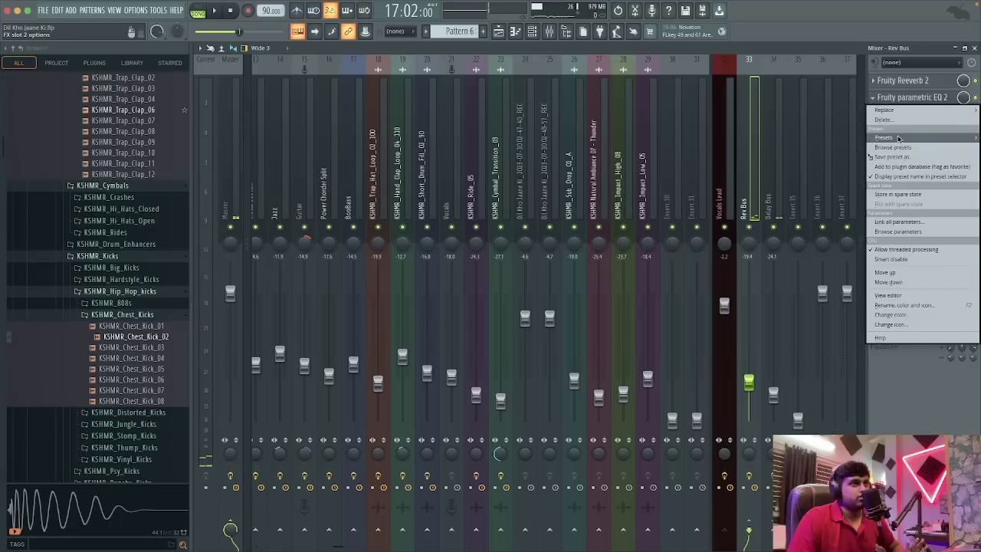
left_click_drag(902, 159, 768, 201)
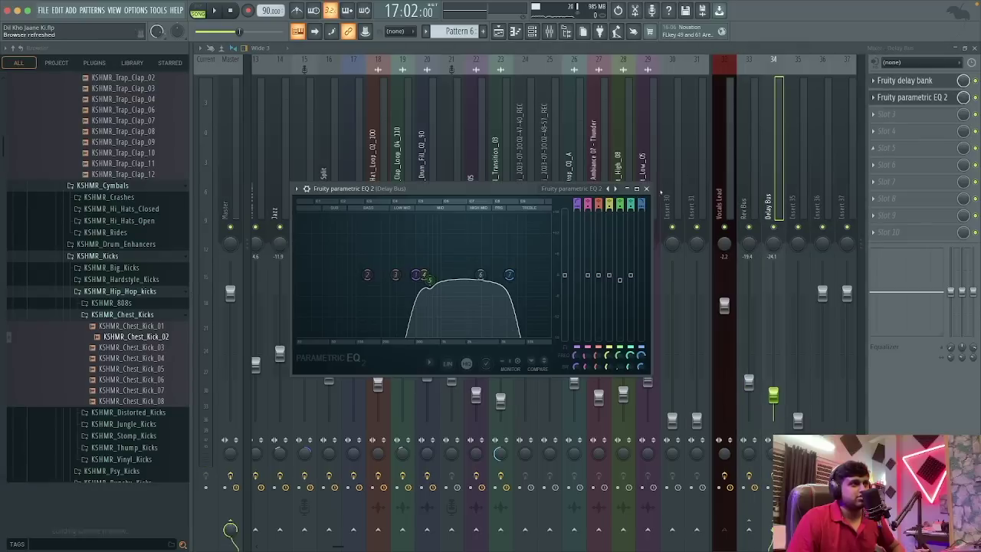
left_click(646, 188)
- Play the mix and check the Vocals Lead channel together with the filtered Delay Bus
key("space")
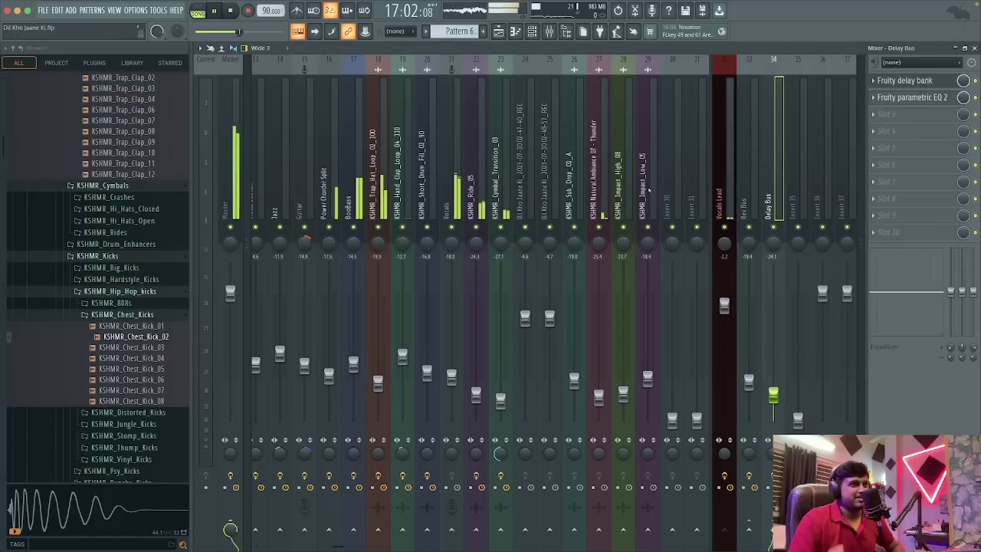
left_click(724, 176)
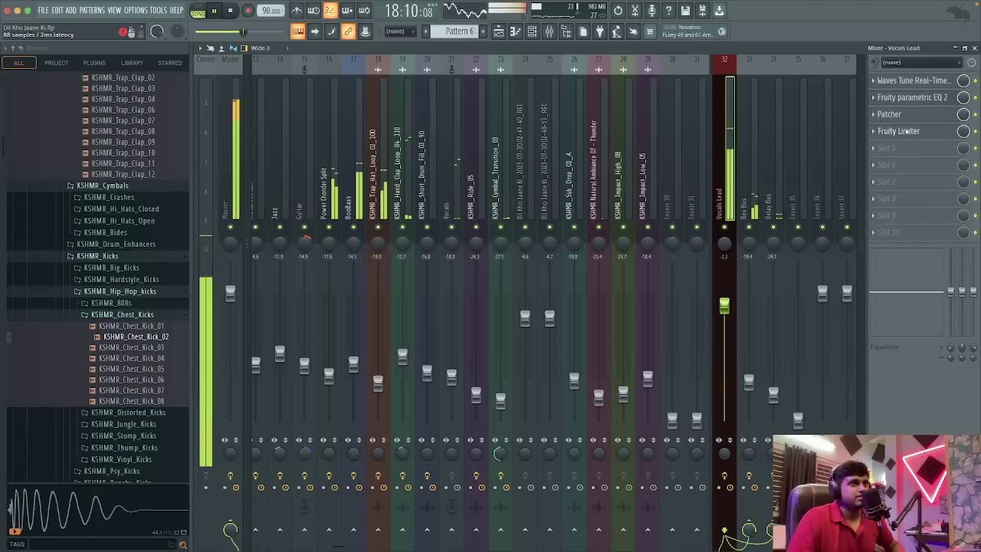
left_click(764, 191)
left_click(724, 184)
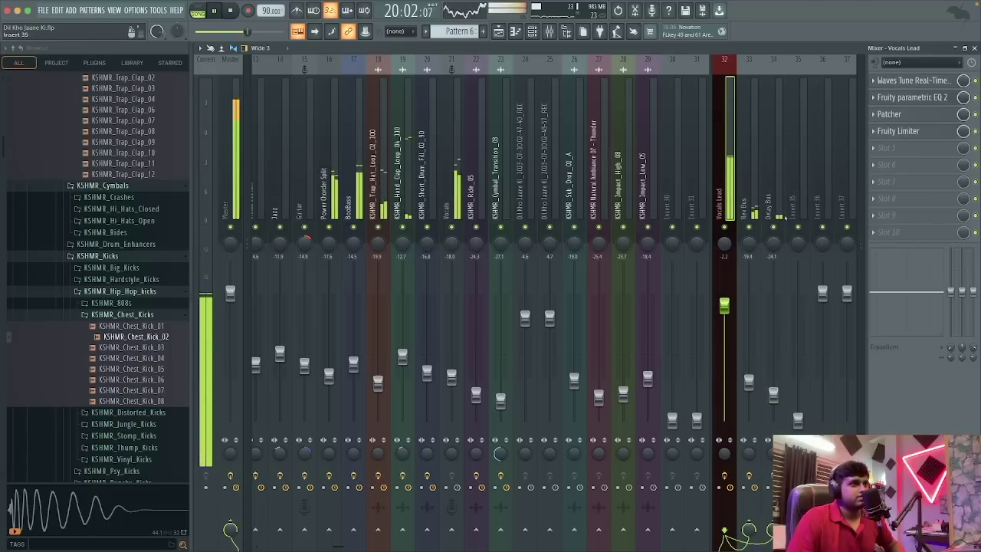
- Restart playback, try the Rev Bus fader at about -12.6 dB and settle it at about -19.5 dB
key("space")
key("space")
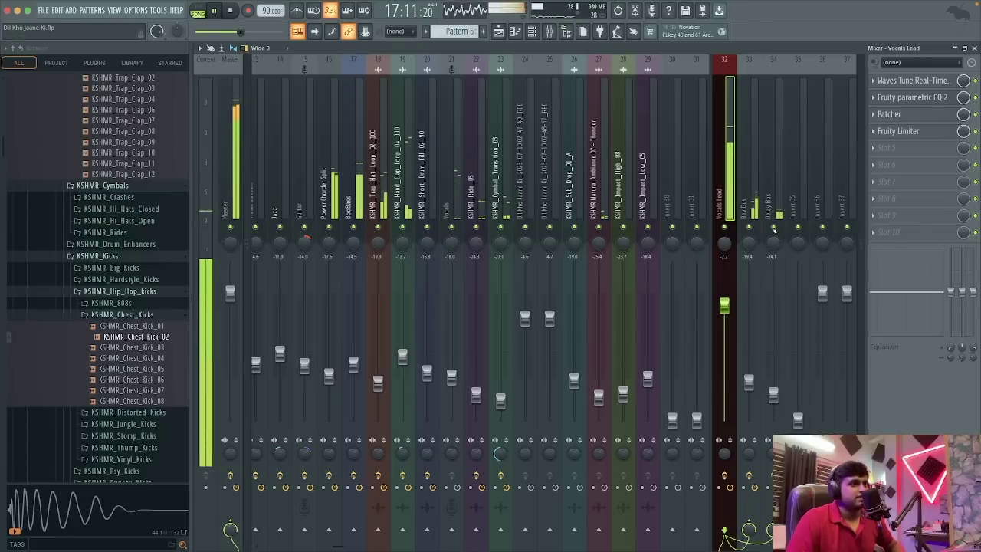
left_click_drag(748, 381, 749, 356)
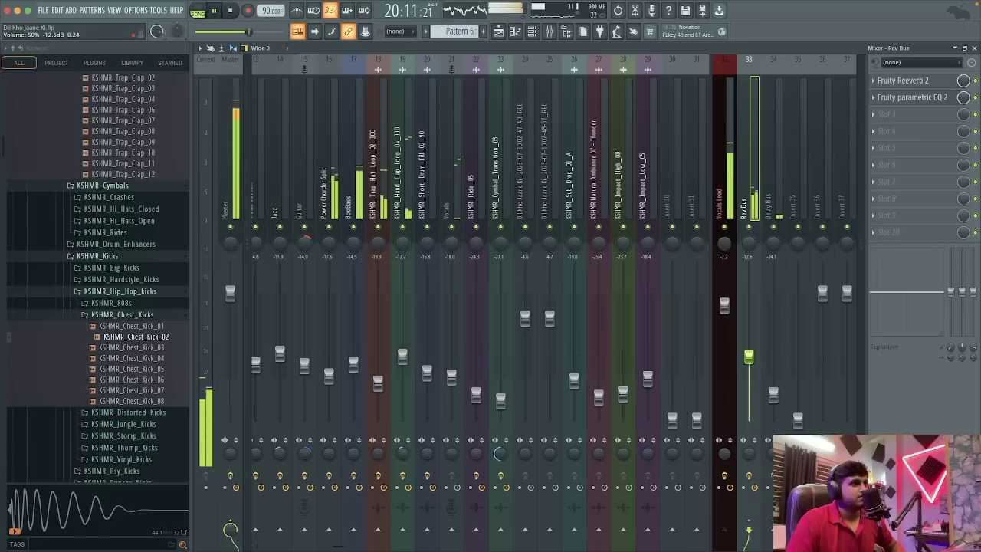
left_click_drag(749, 357, 749, 381)
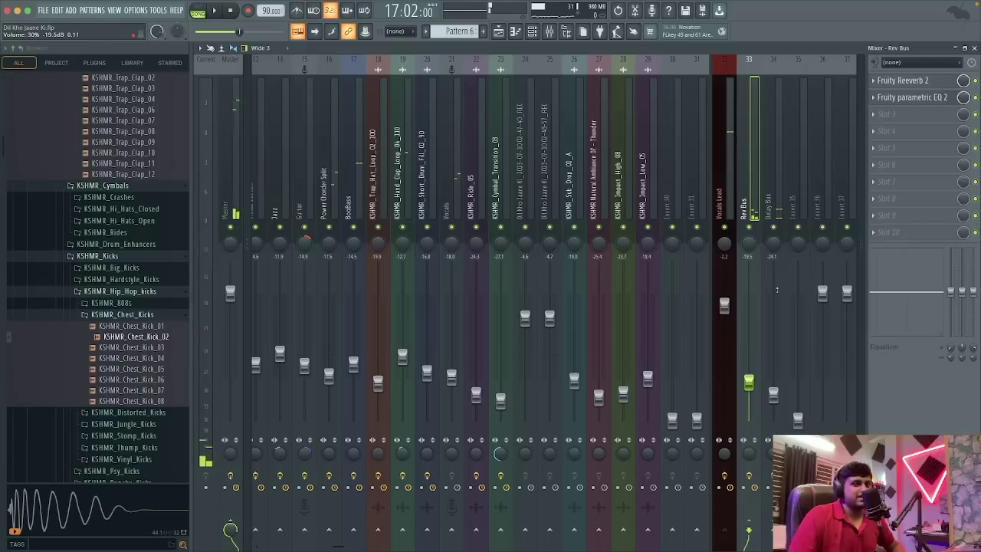
- Add the Fresh Air plugin to the fifth effect slot of the Vocals Lead channel, after Fruity Limiter
left_click(723, 170)
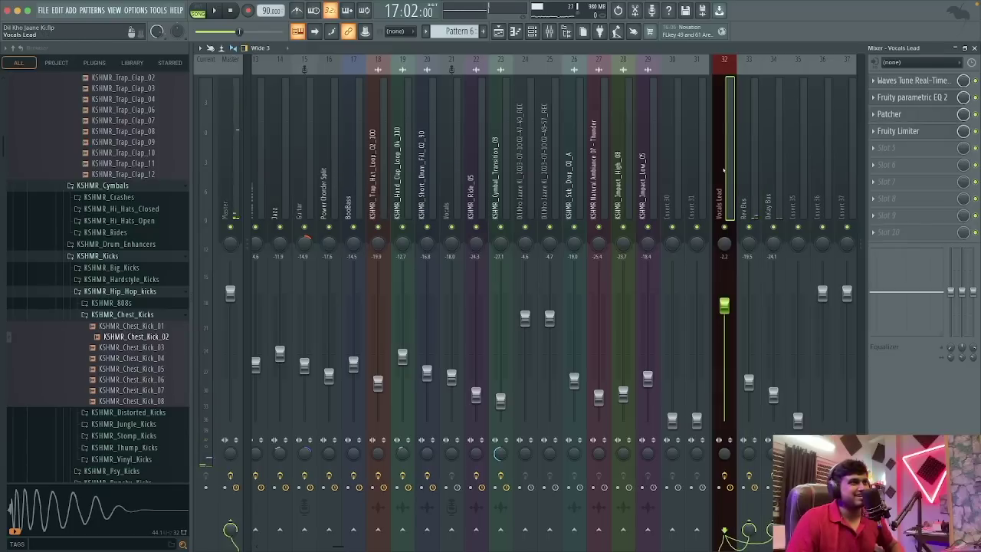
left_click(909, 131)
left_click(910, 132)
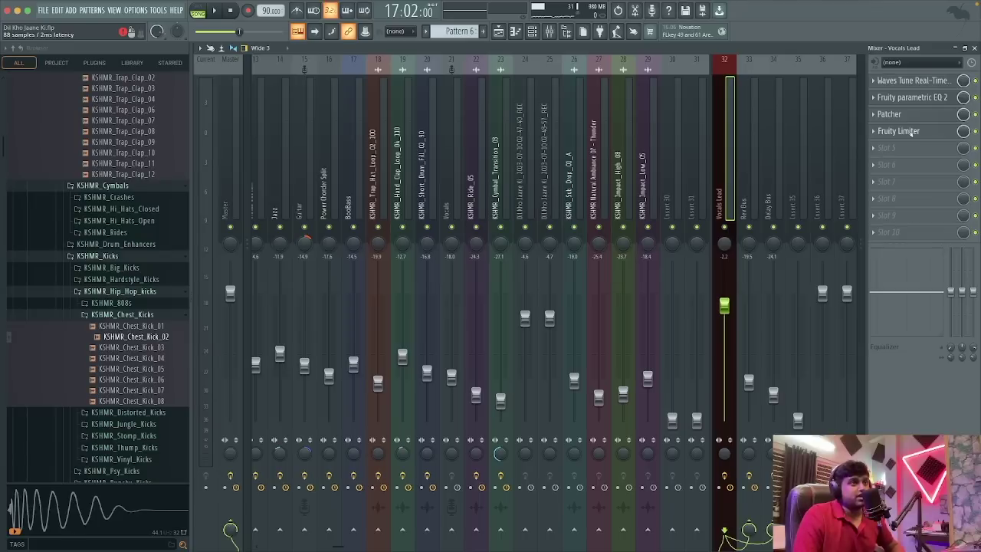
left_click(898, 149)
left_click(736, 13)
type("f")
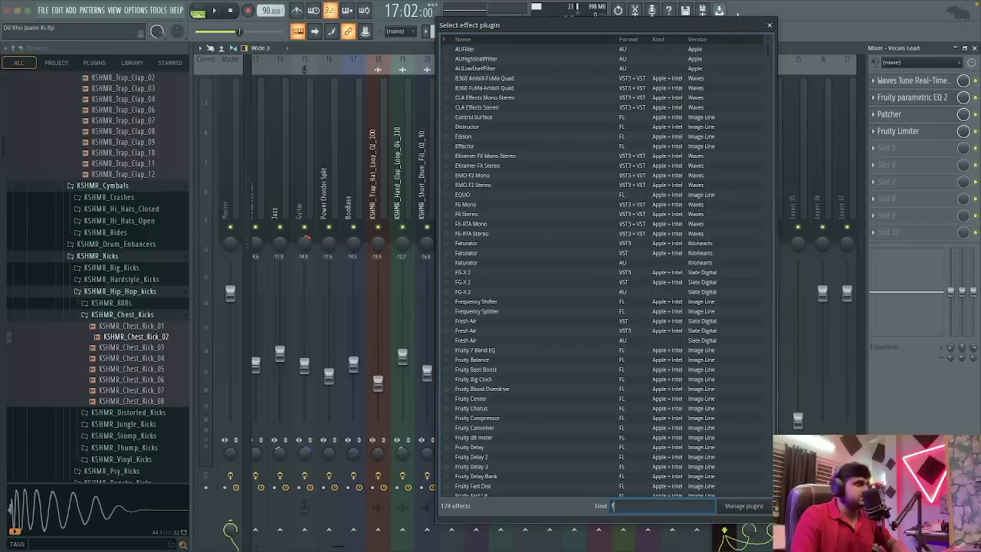
type("res")
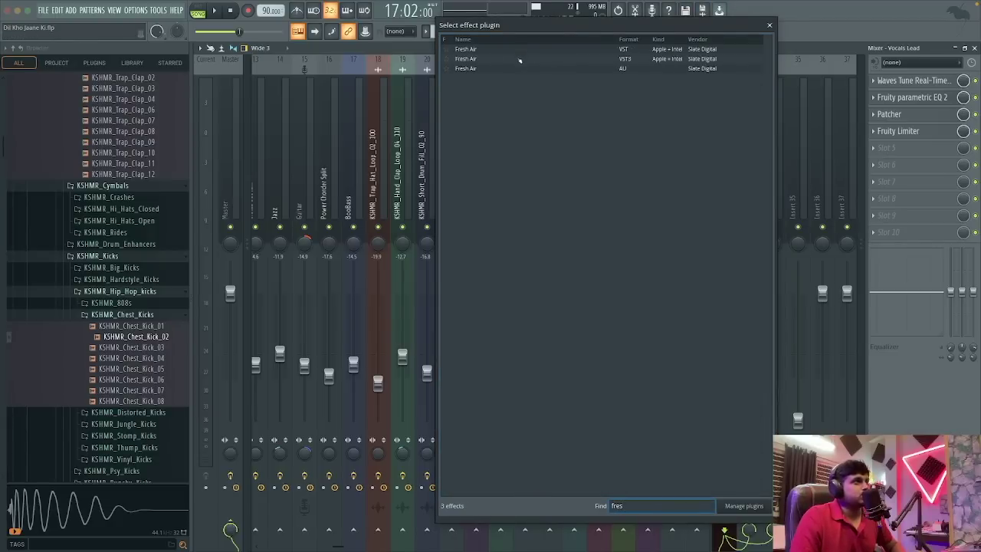
double_click(514, 59)
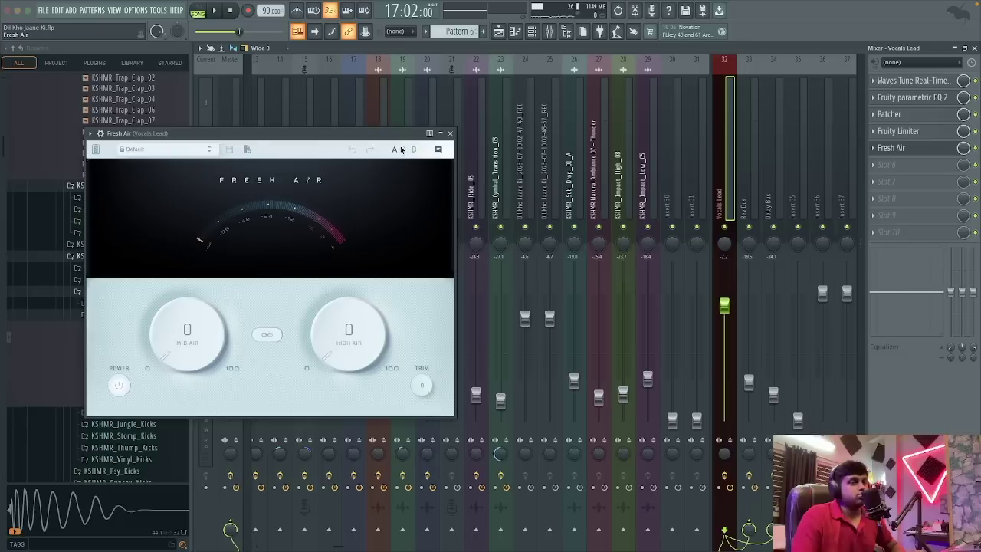
left_click_drag(299, 134, 518, 161)
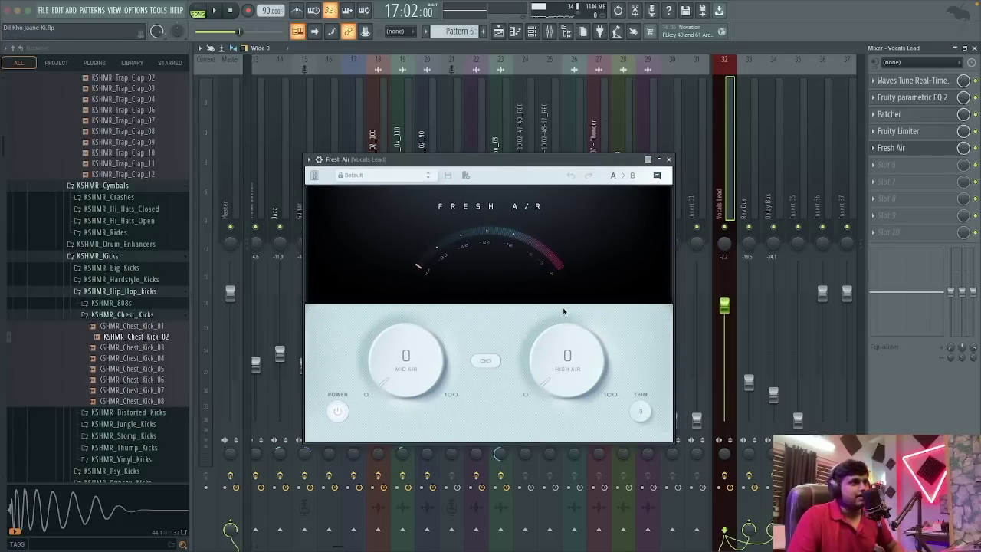
- Set Fresh Air's Mid Air to 30 and High Air to 20 while auditioning the vocals
scroll(556, 345, "up", 3)
left_click_drag(406, 358, 400, 394)
scroll(566, 390, "down", 3)
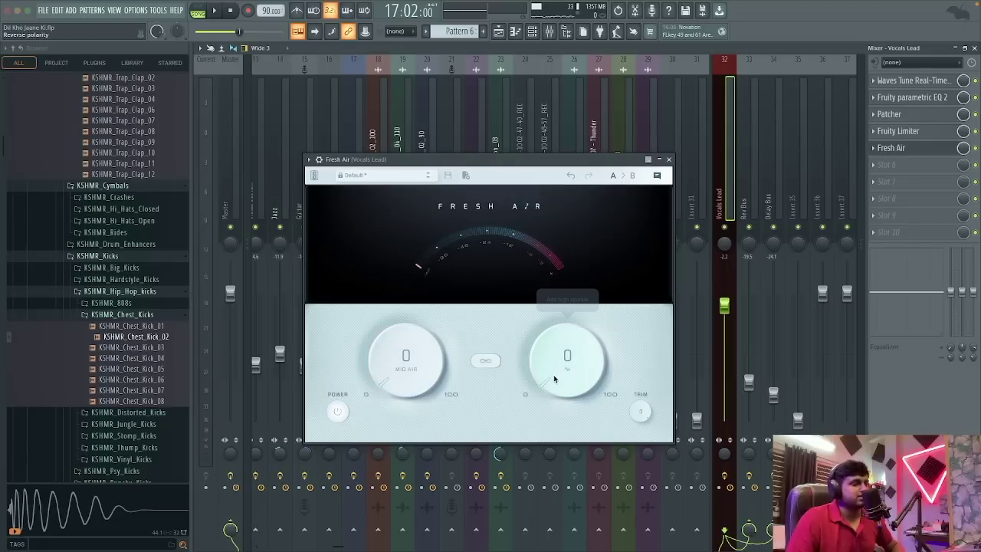
key("space")
left_click_drag(553, 375, 529, 311)
left_click_drag(404, 355, 381, 283)
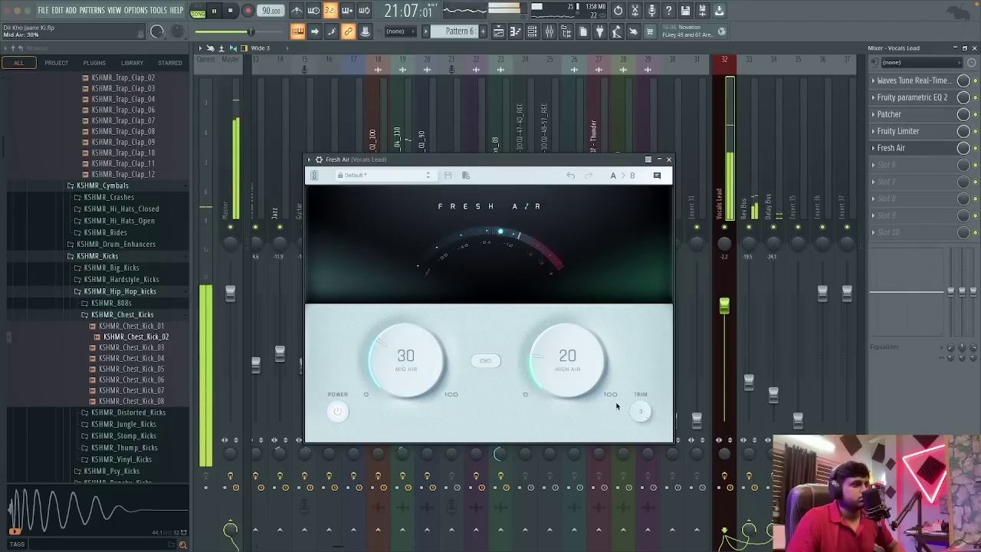
left_click_drag(547, 368, 543, 353)
key("space")
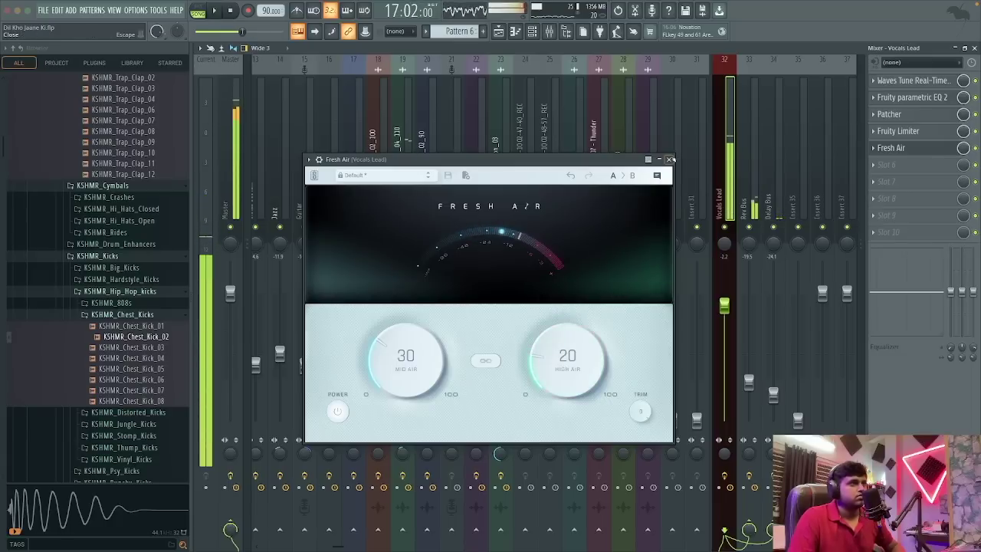
left_click(668, 160)
- Set the gain of the Fruity Limiter on Vocals Lead to 0 dB and check Fresh Air during playback
left_click(898, 131)
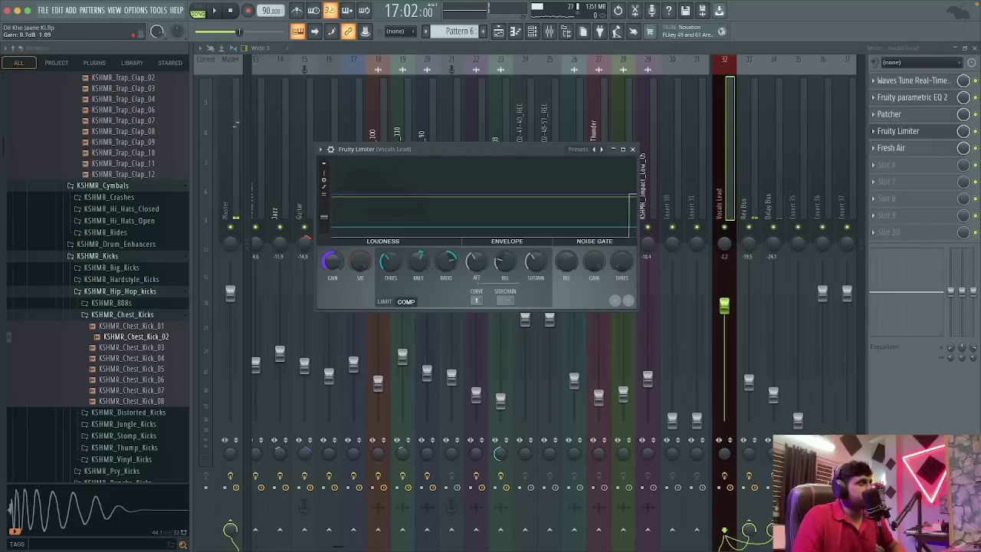
left_click_drag(332, 262, 331, 267)
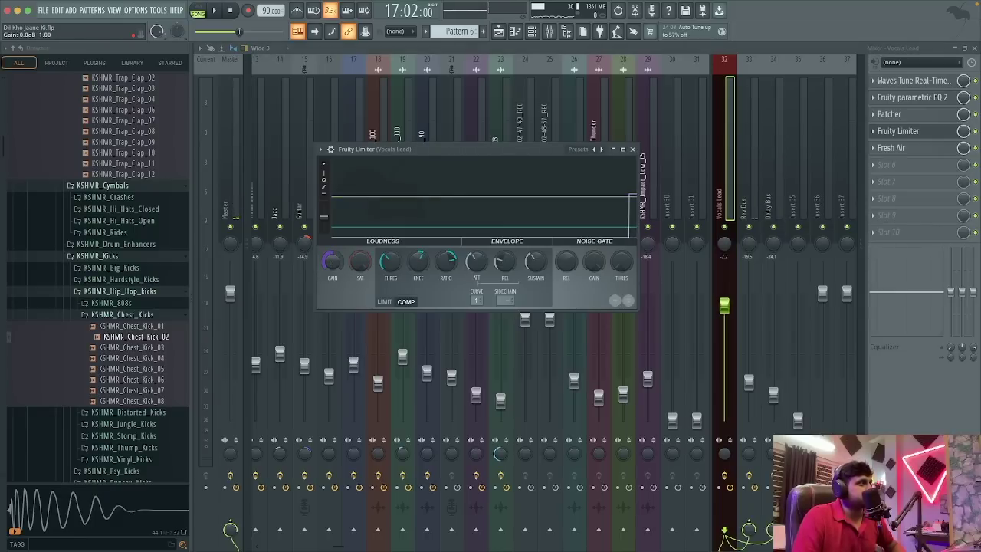
left_click(633, 149)
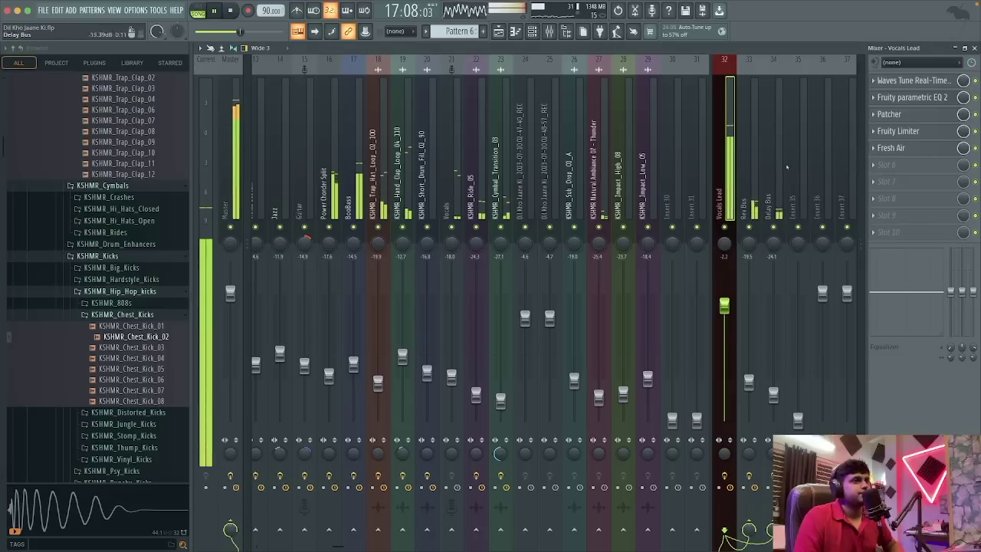
left_click(916, 150)
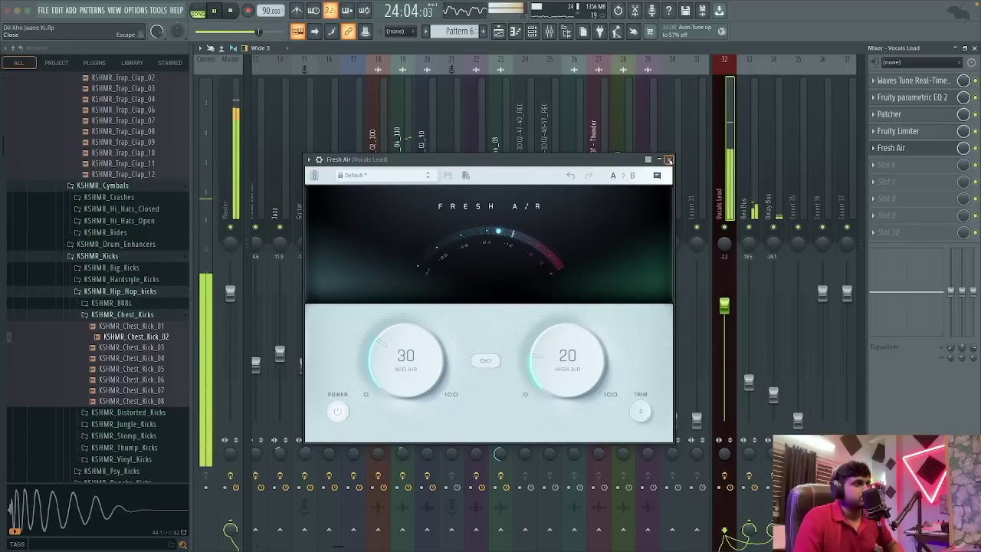
left_click(669, 160)
- Raise the Delay Bus fader to about -19.4 dB and audition the Vocals Lead channel
key("space")
left_click_drag(773, 397, 772, 380)
key("space")
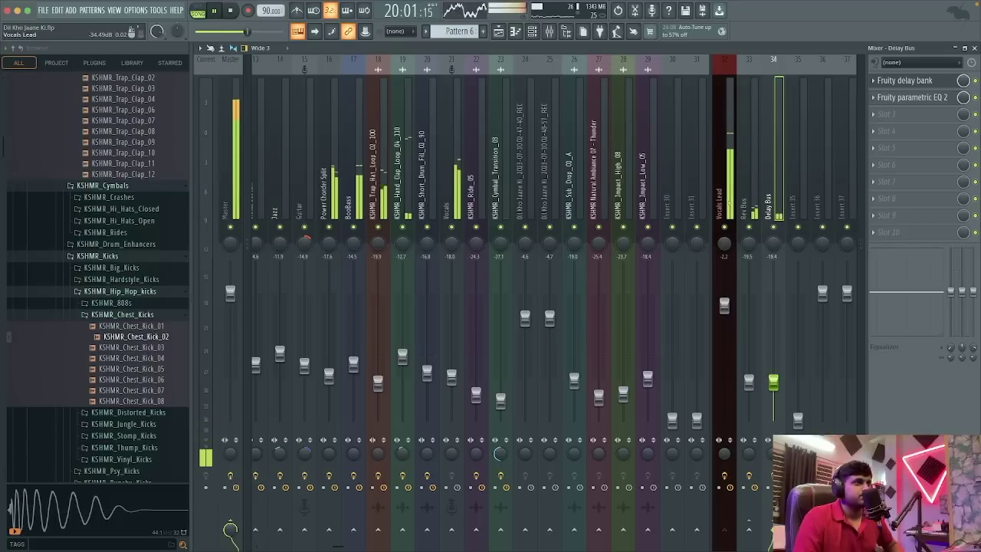
left_click(729, 203)
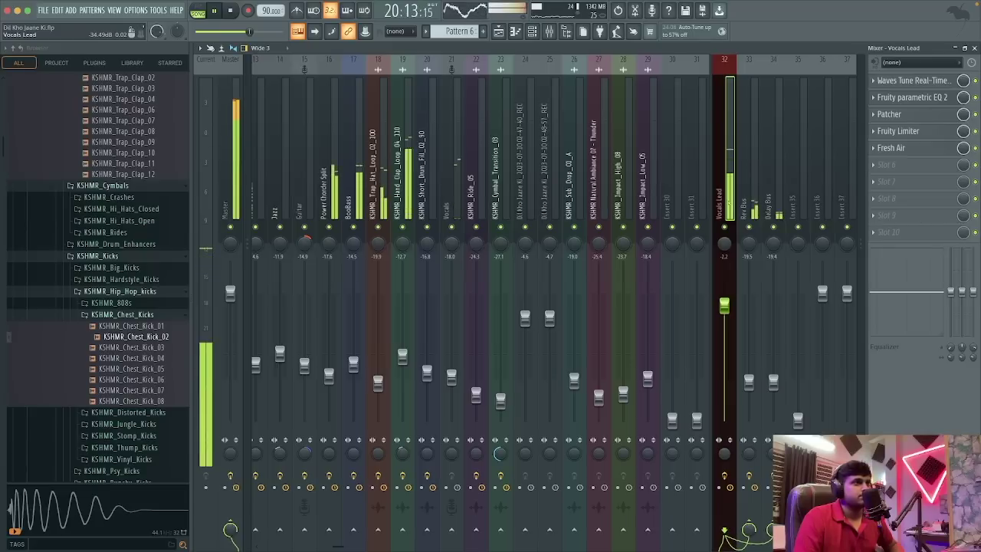
key("space")
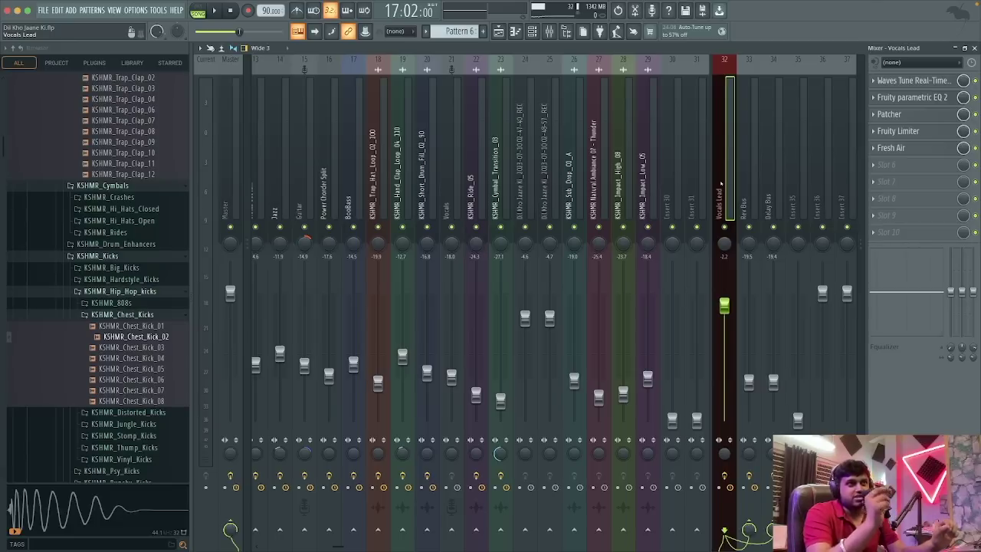
- Review the Vocals Lead effect chain from Waves Tune Real-Time to Fresh Air, including the Youlean Vocal Rider controls in Patcher
left_click(911, 81)
left_click(912, 97)
left_click(918, 114)
left_click(919, 115)
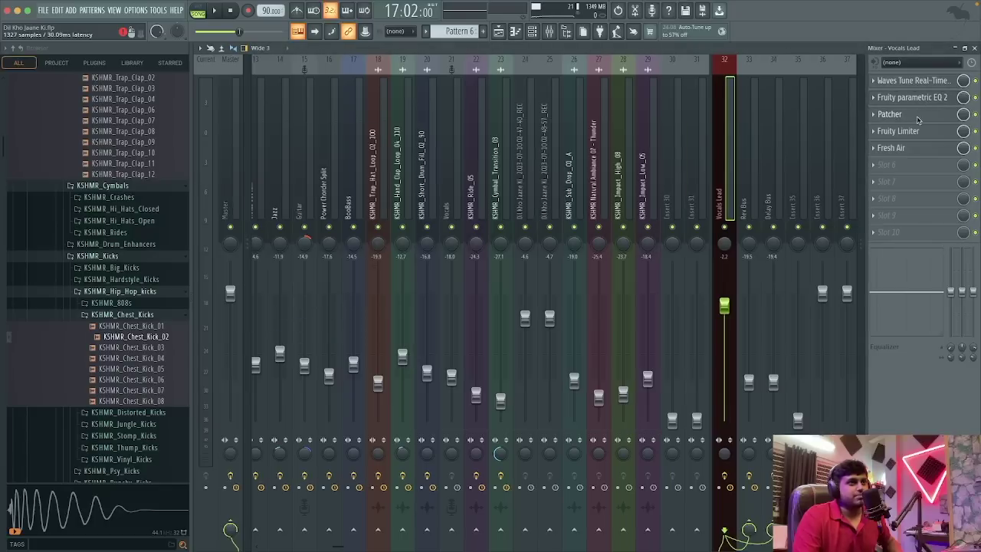
left_click(919, 116)
left_click(917, 119)
left_click(916, 130)
left_click(917, 131)
left_click(916, 147)
left_click(916, 147)
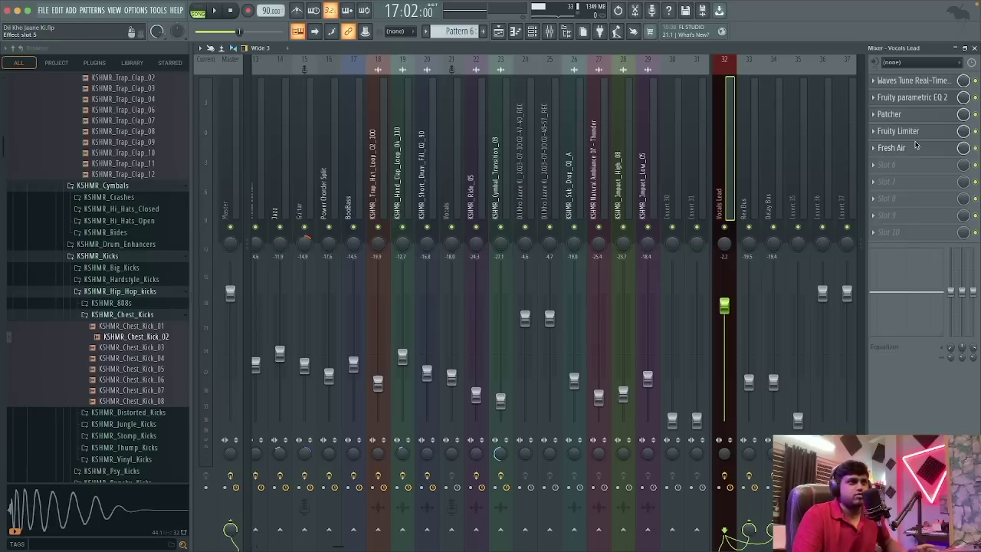
left_click(890, 114)
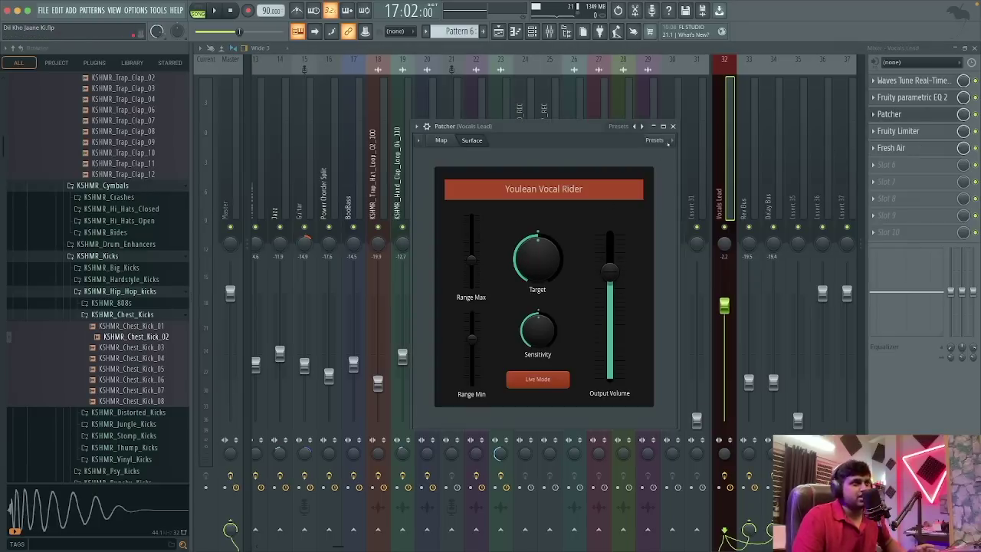
left_click(673, 126)
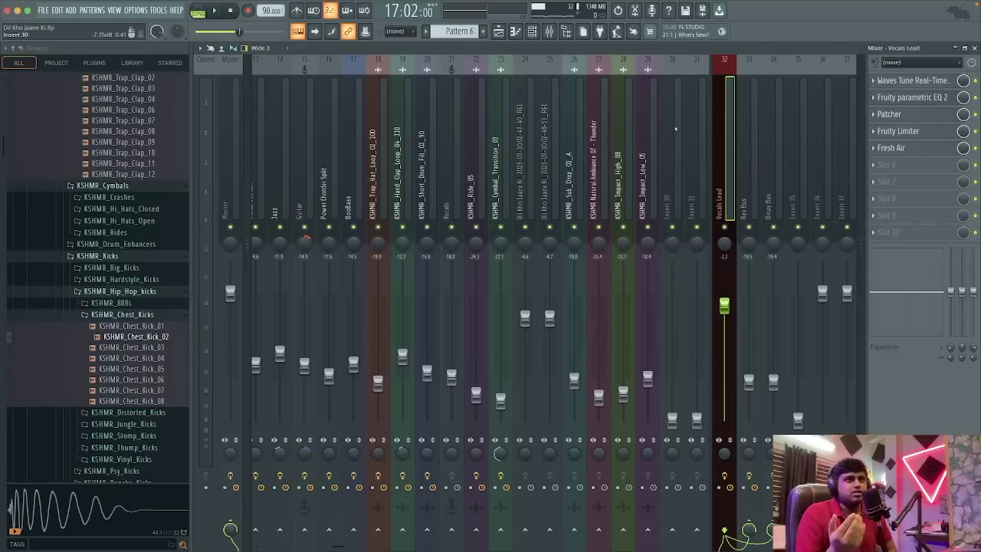